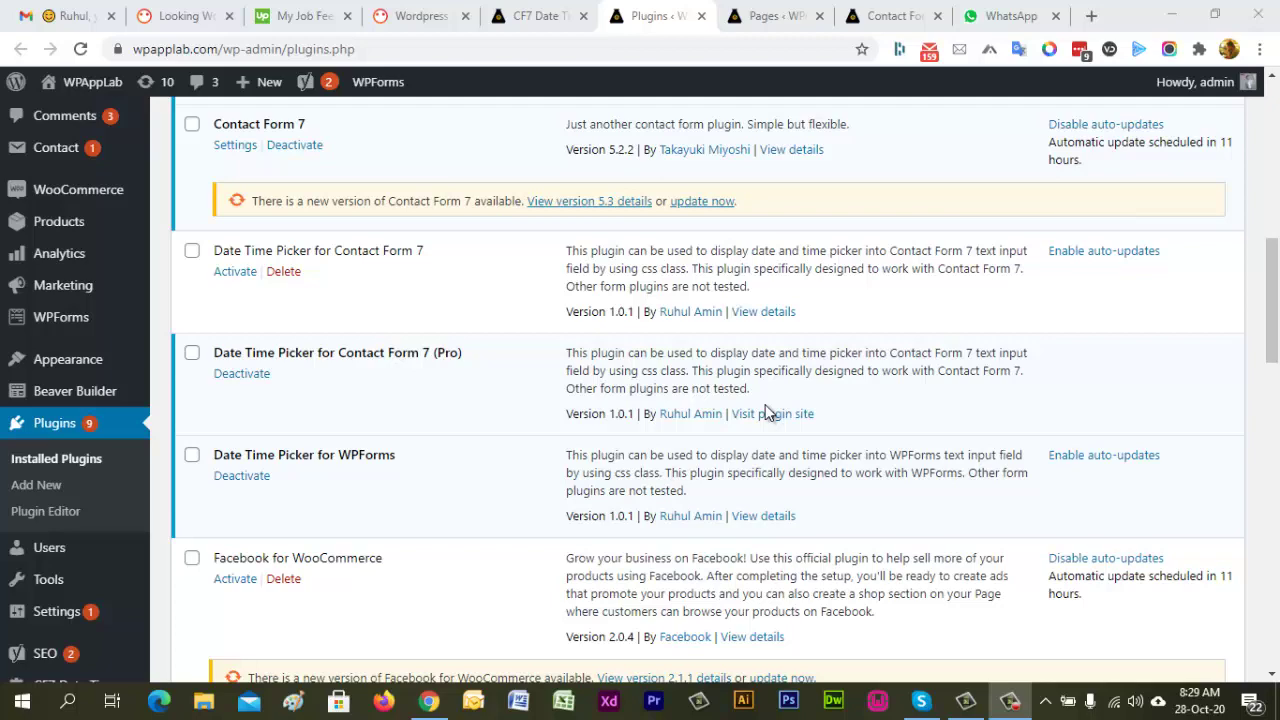
Step: Look over the installed date time picker plugins and view the CF7 Date Time style options
scroll(766, 413, "down", 3)
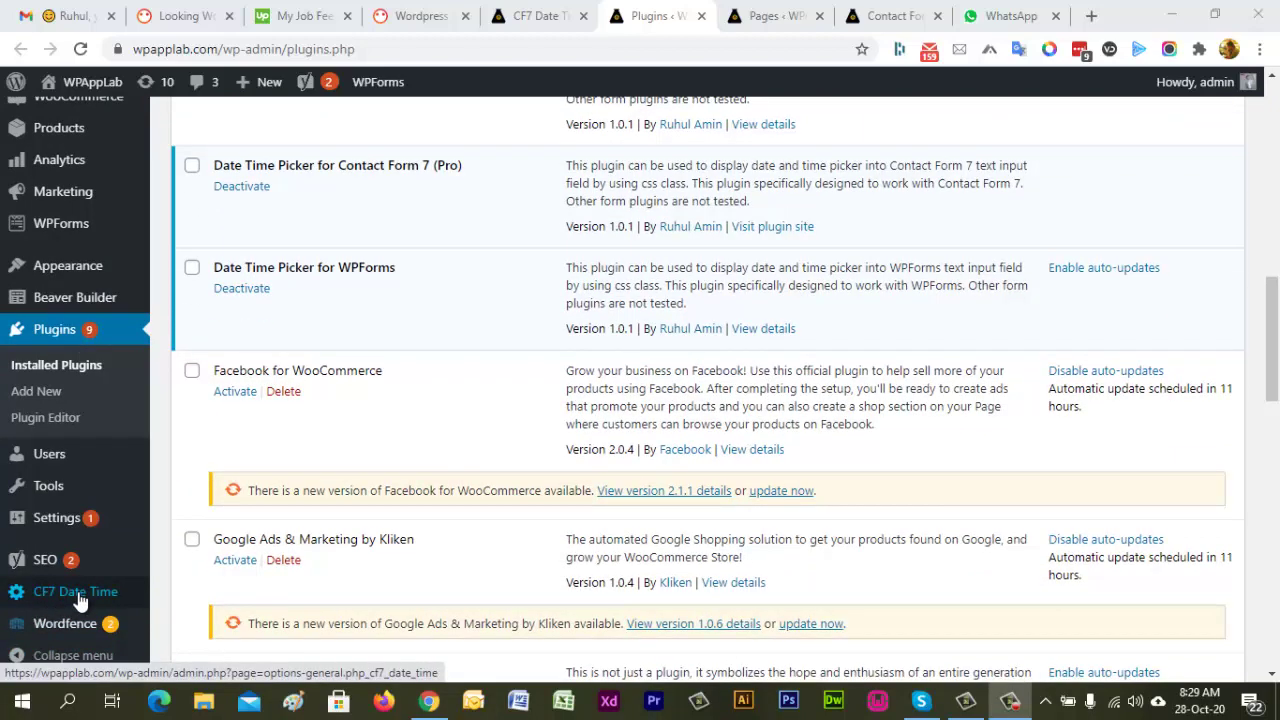
left_click(505, 20)
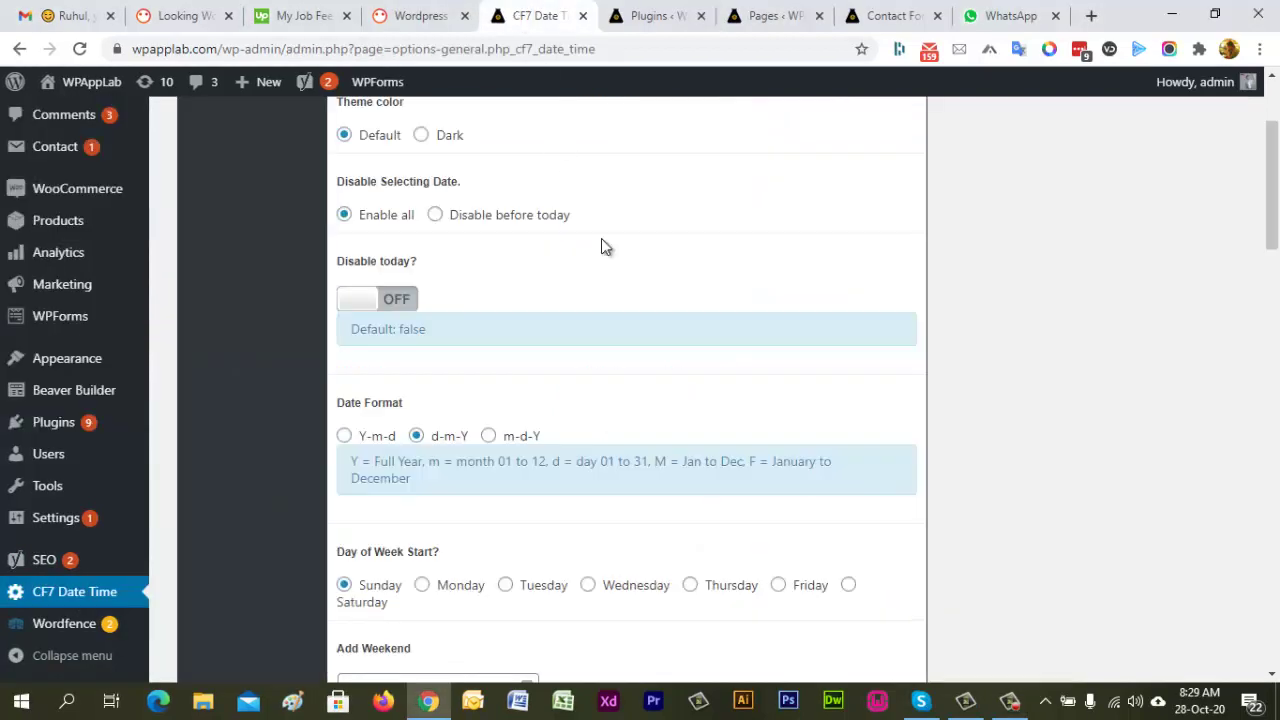
scroll(683, 306, "up", 2)
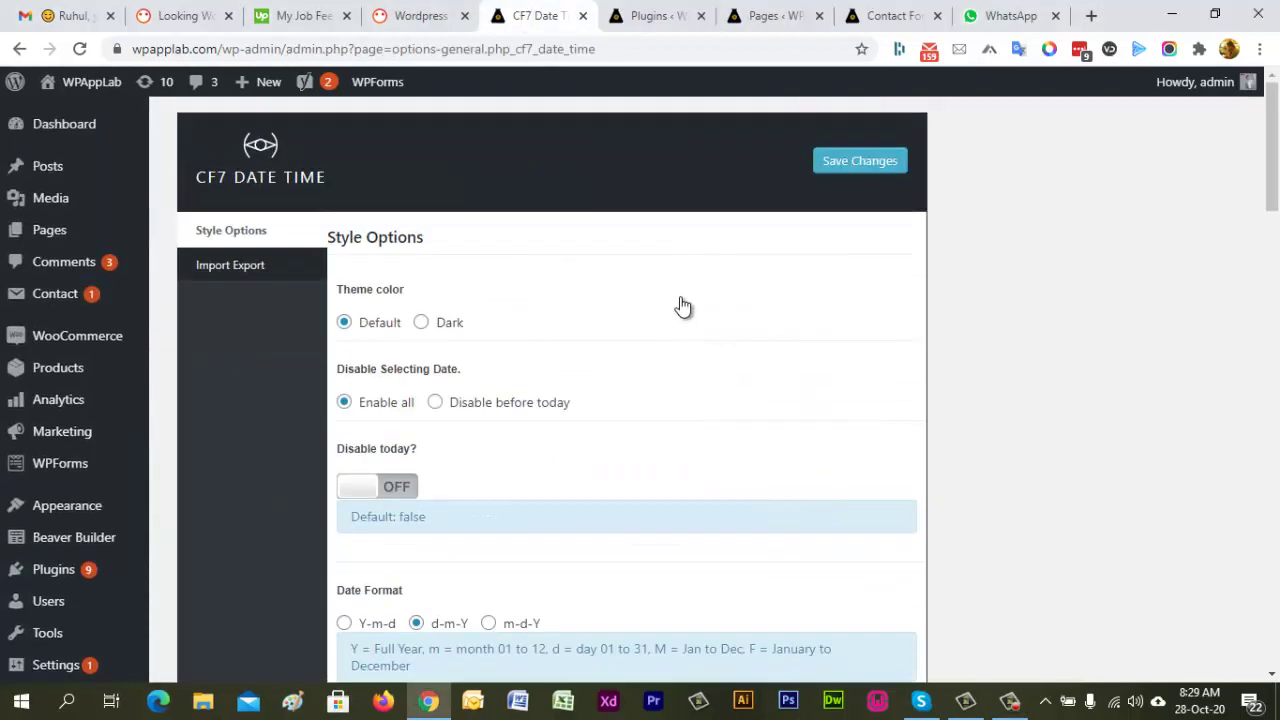
Step: Examine the Date Picker, Time Picker and Date Time Picker fields on the contact form page
left_click(893, 17)
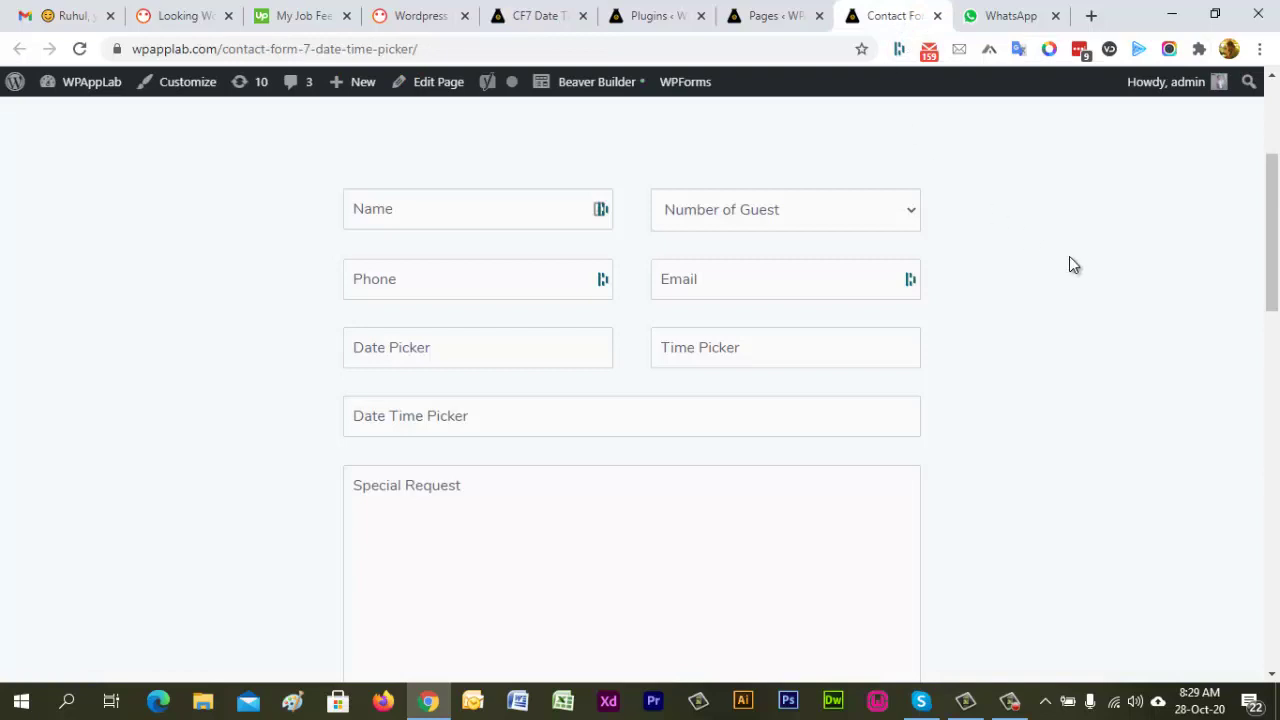
left_click(479, 353)
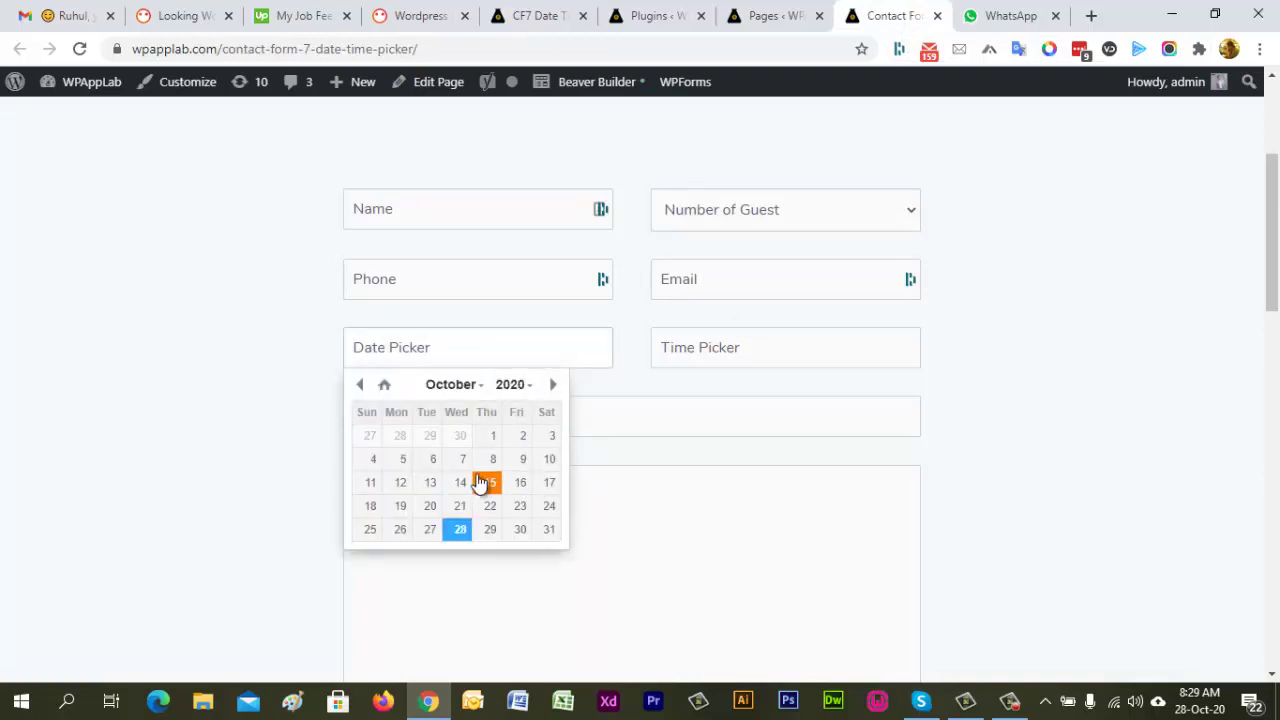
left_click(727, 349)
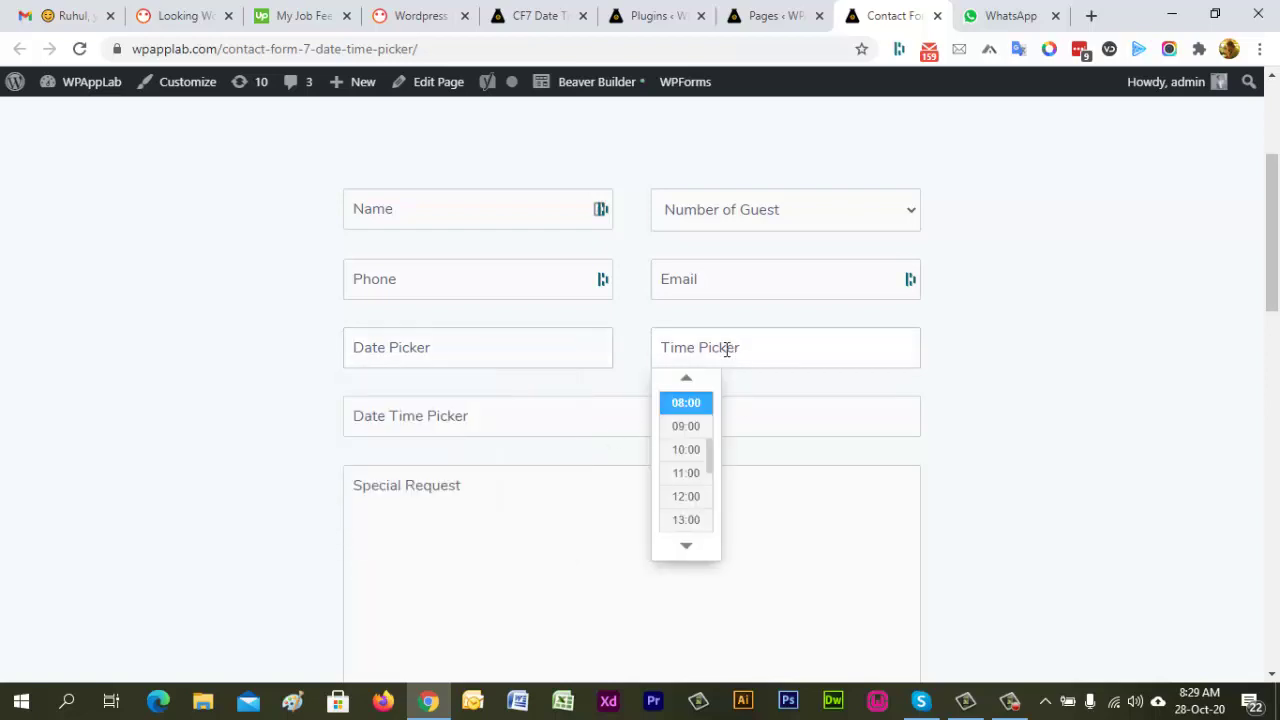
left_click(430, 419)
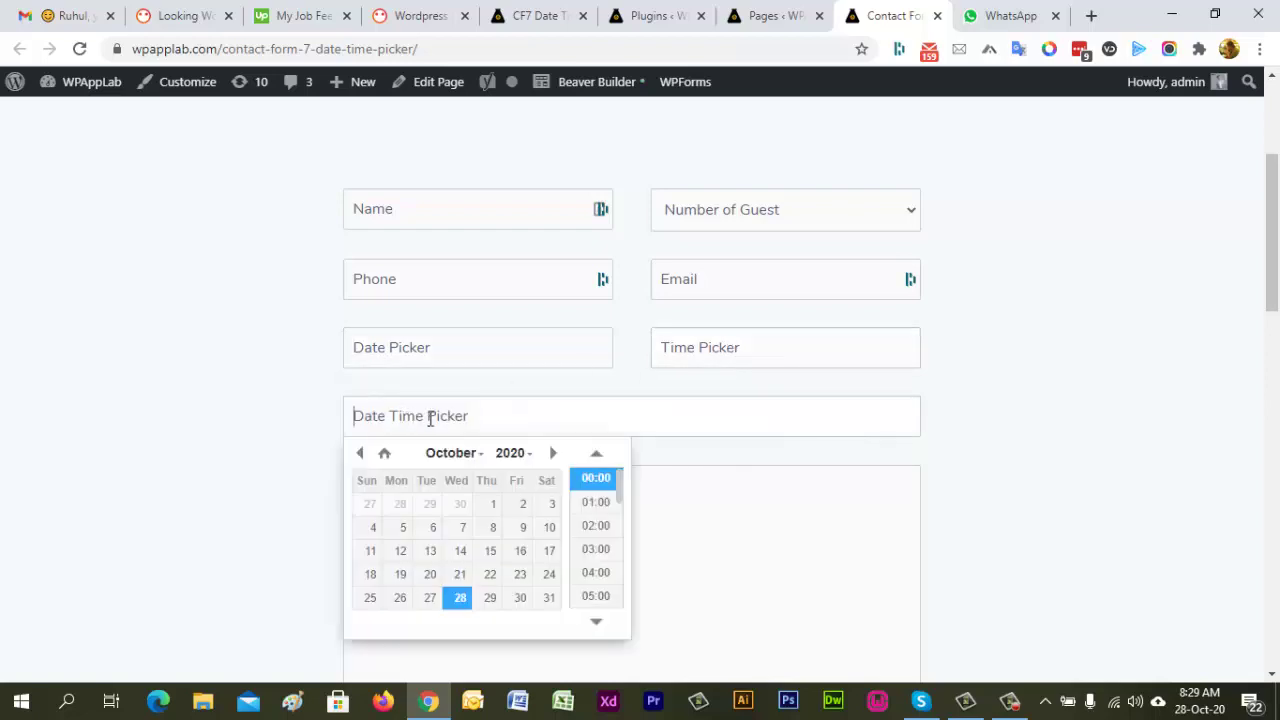
left_click(1008, 313)
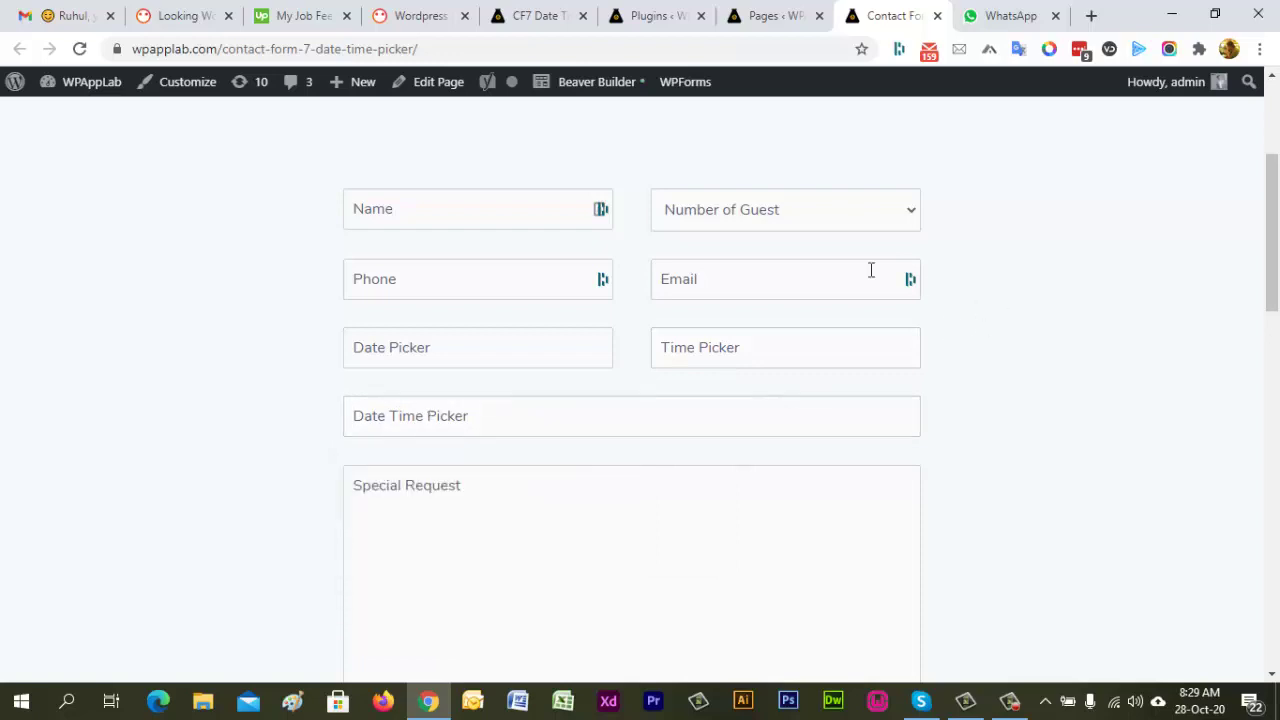
Step: Set the CF7 Date Time theme color to Dark and save the changes
left_click(548, 17)
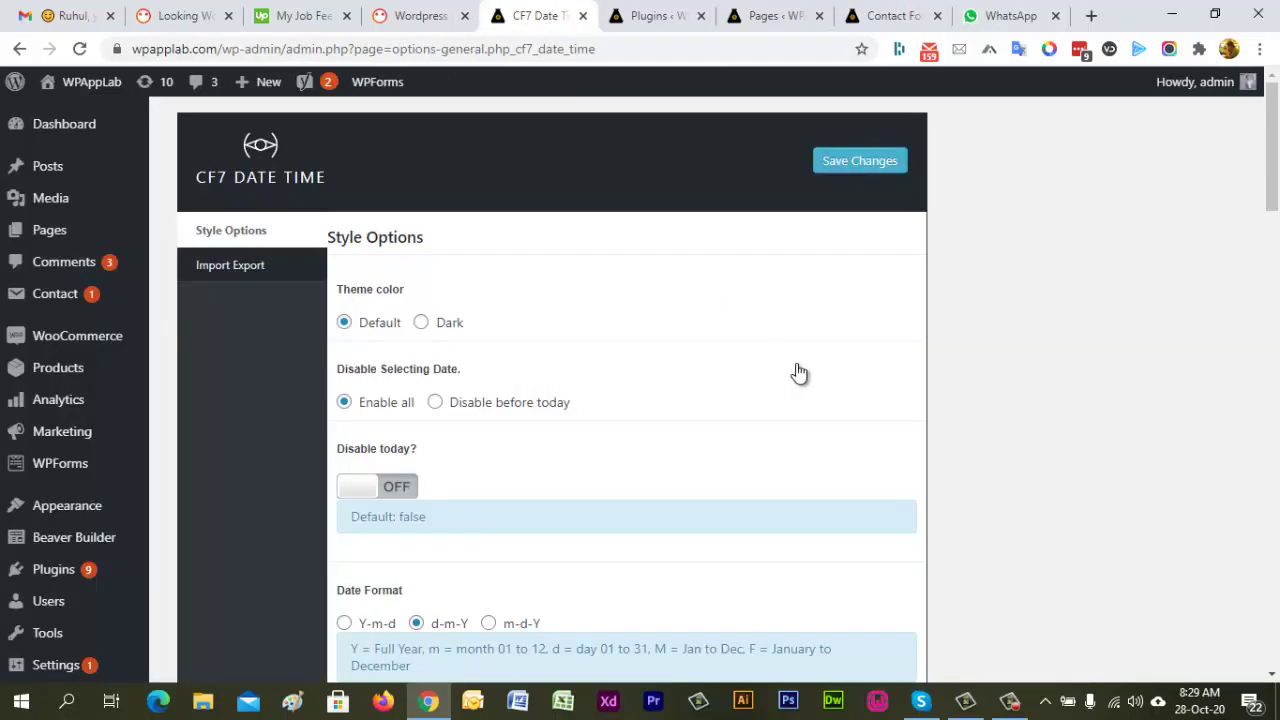
left_click(421, 322)
left_click(854, 170)
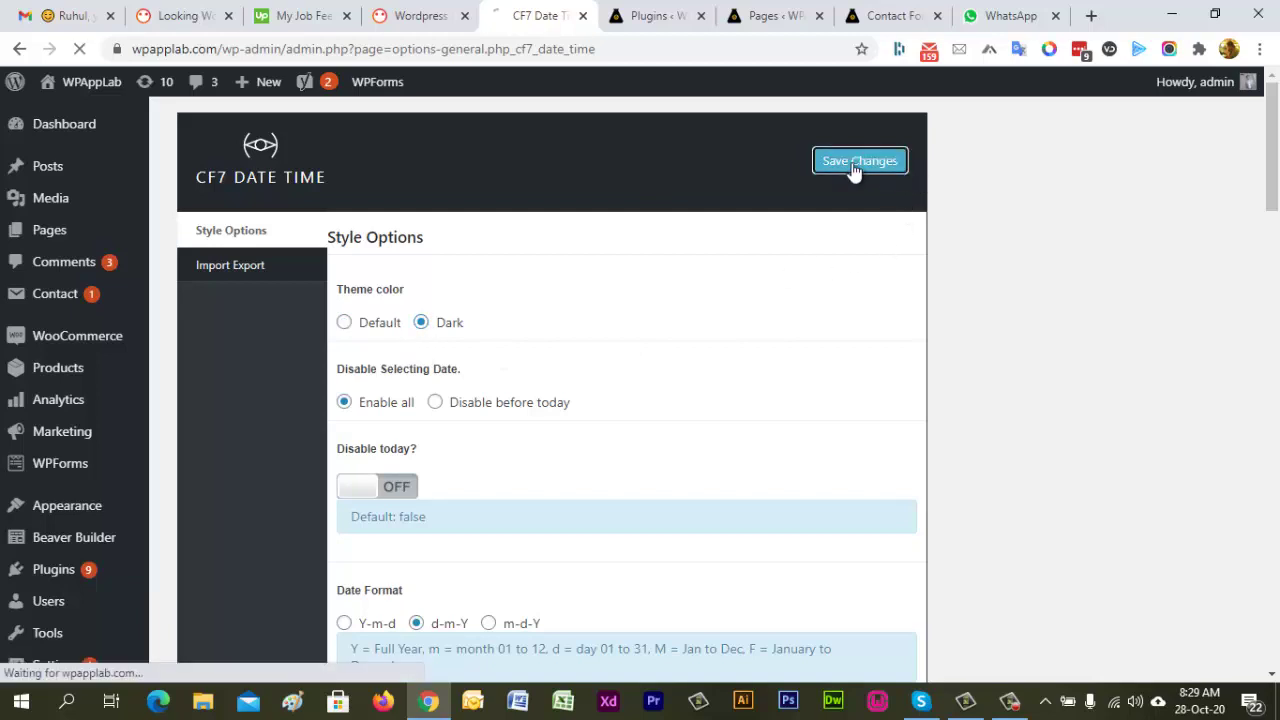
Step: Reload the contact form page and check the theme of the date, time and date-time pickers
left_click(886, 17)
left_click(617, 52)
key("Return")
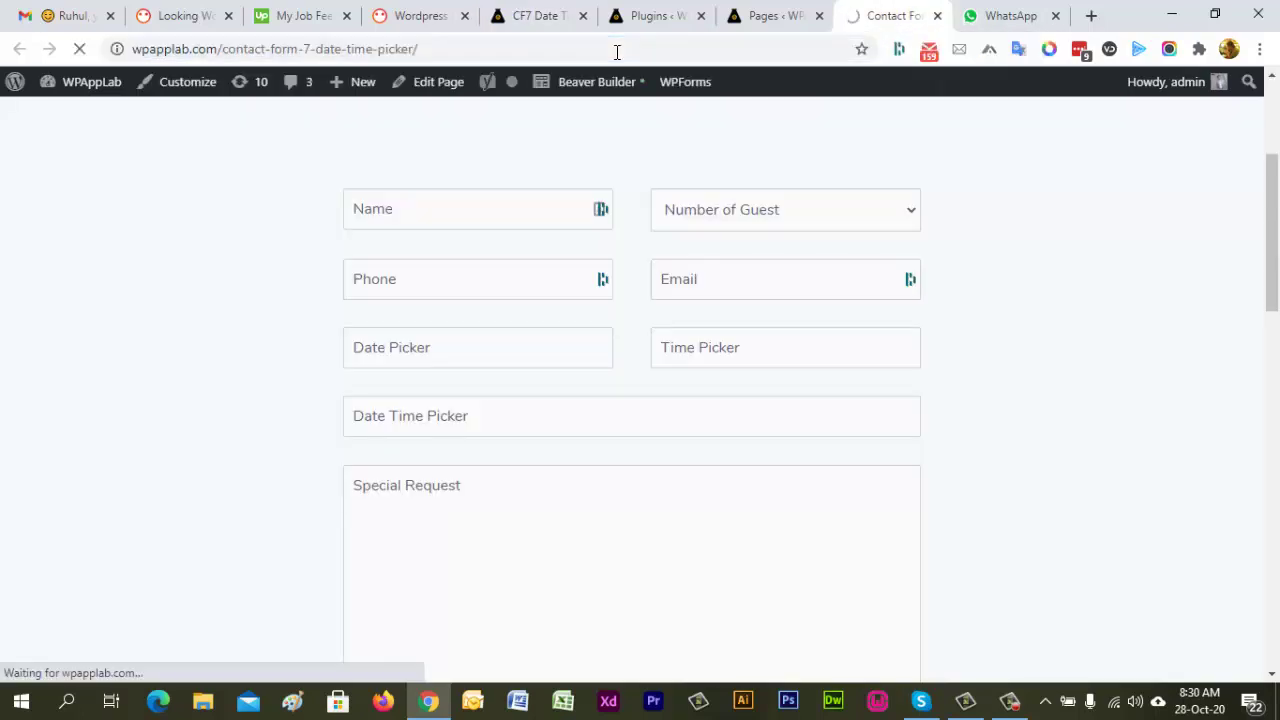
left_click(396, 347)
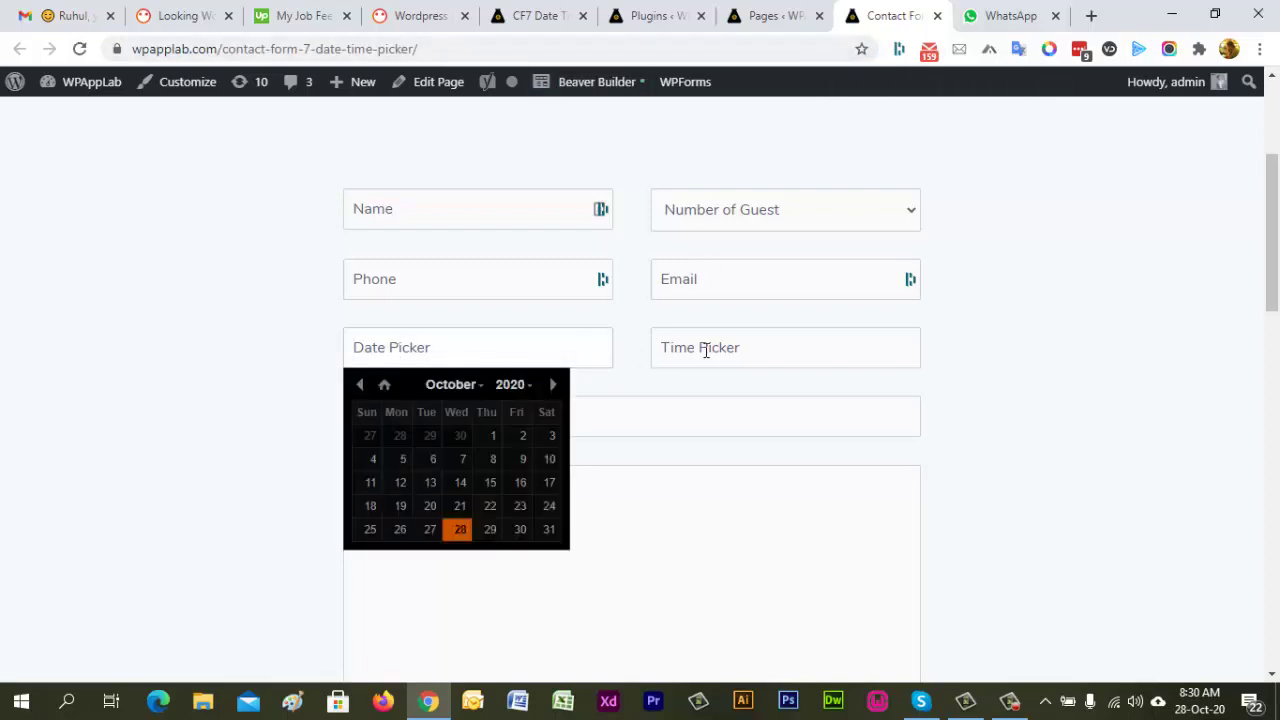
left_click(763, 350)
left_click(452, 416)
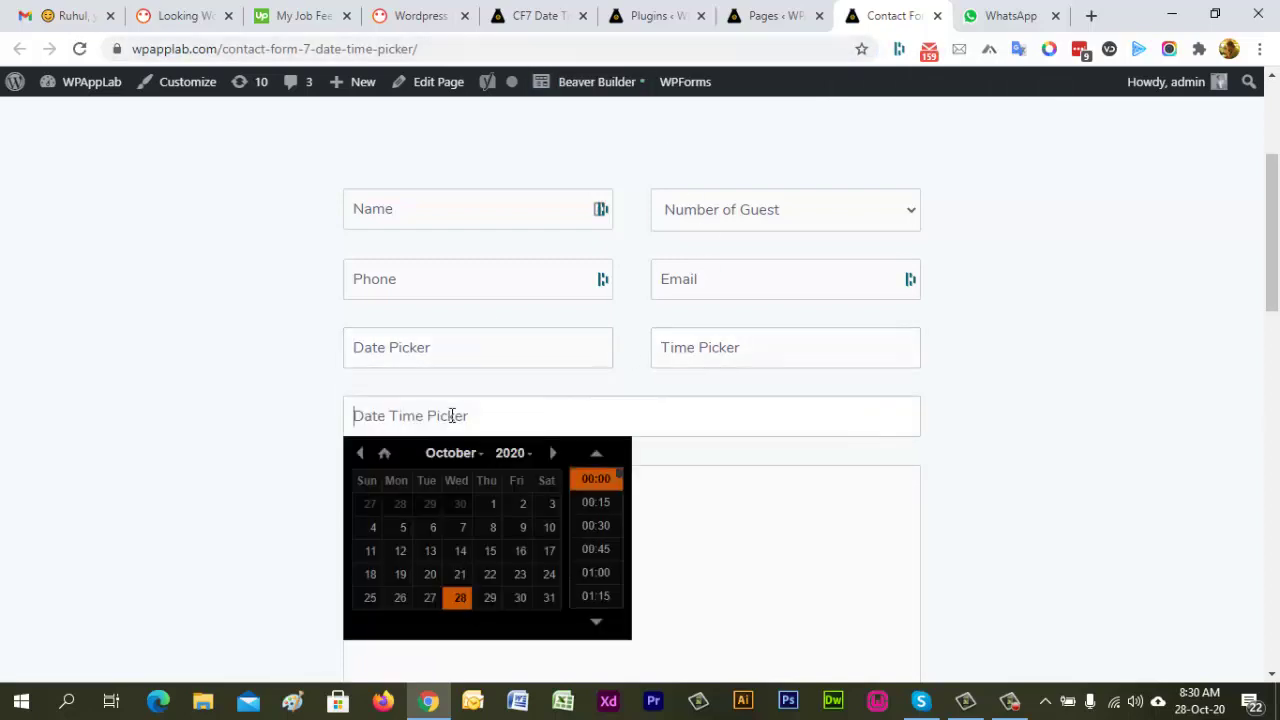
left_click(1030, 263)
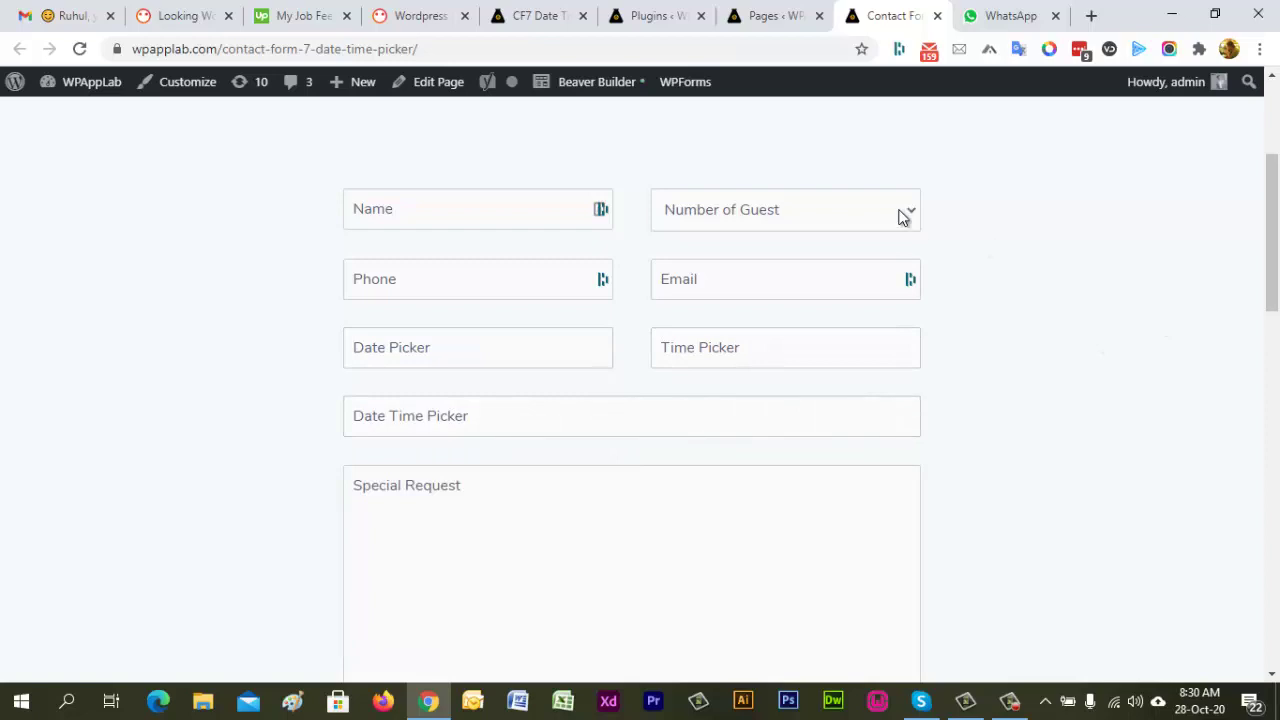
Step: Test picking a past date, 23-10-2020, in the contact form's Date Picker field
left_click(521, 15)
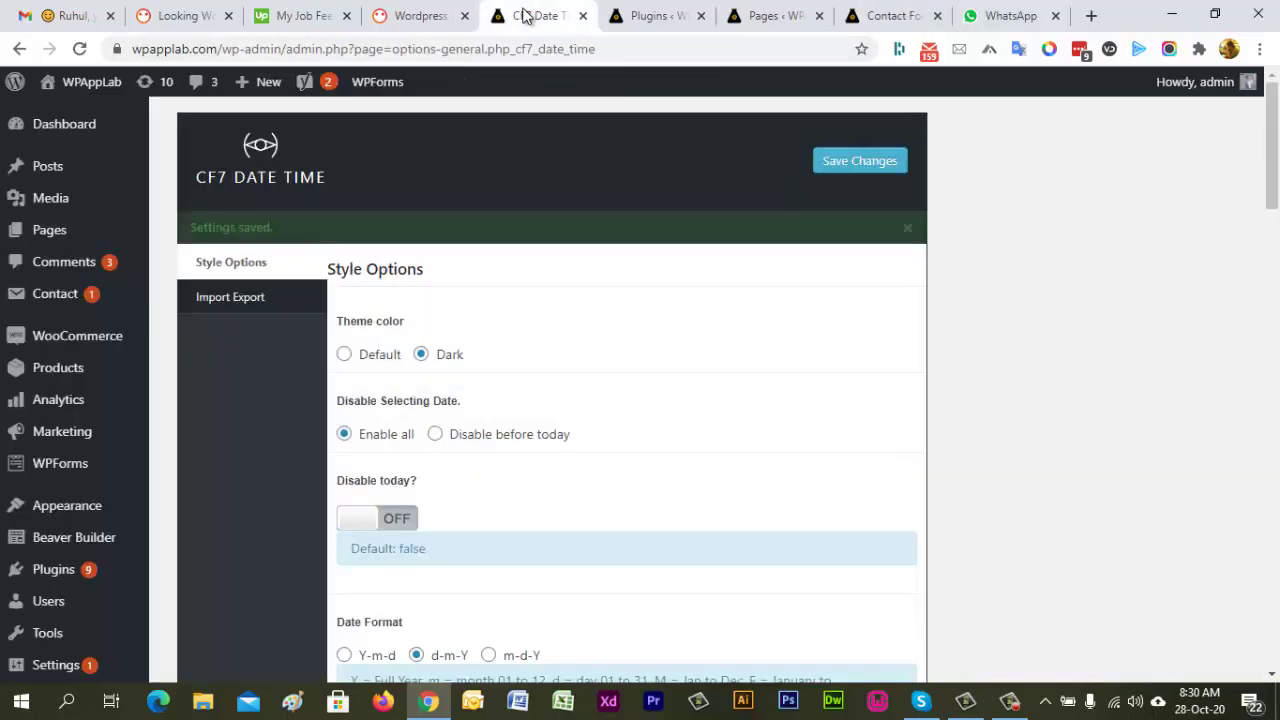
left_click(886, 18)
left_click(464, 355)
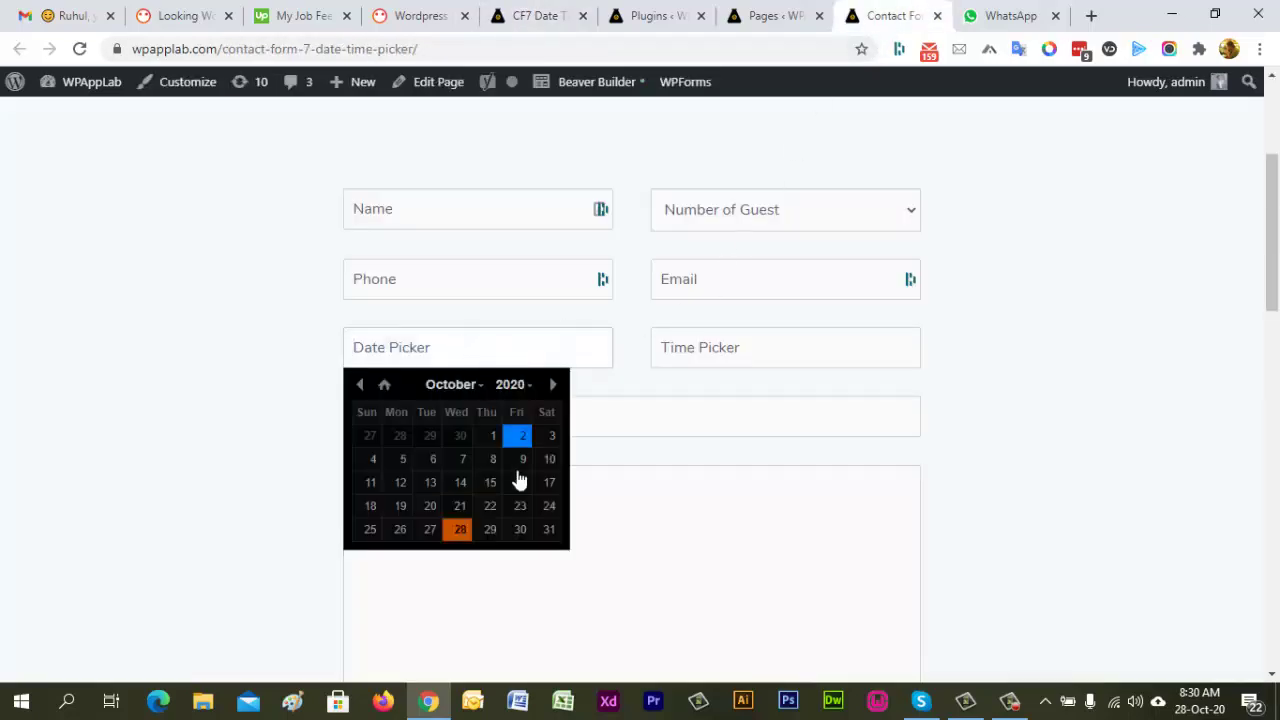
left_click(429, 507)
Step: Set Disable Selecting Date to "Disable before today" in the CF7 Date Time settings and save the changes
left_click(532, 16)
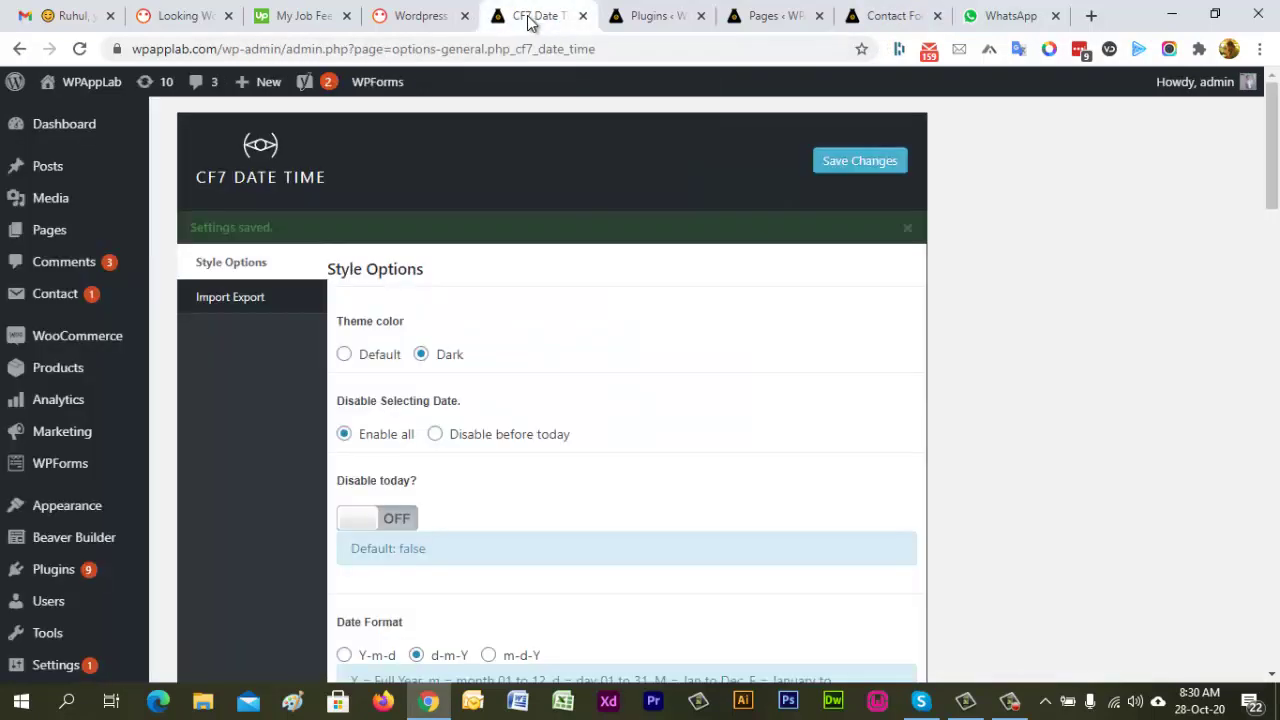
left_click(435, 435)
left_click(864, 162)
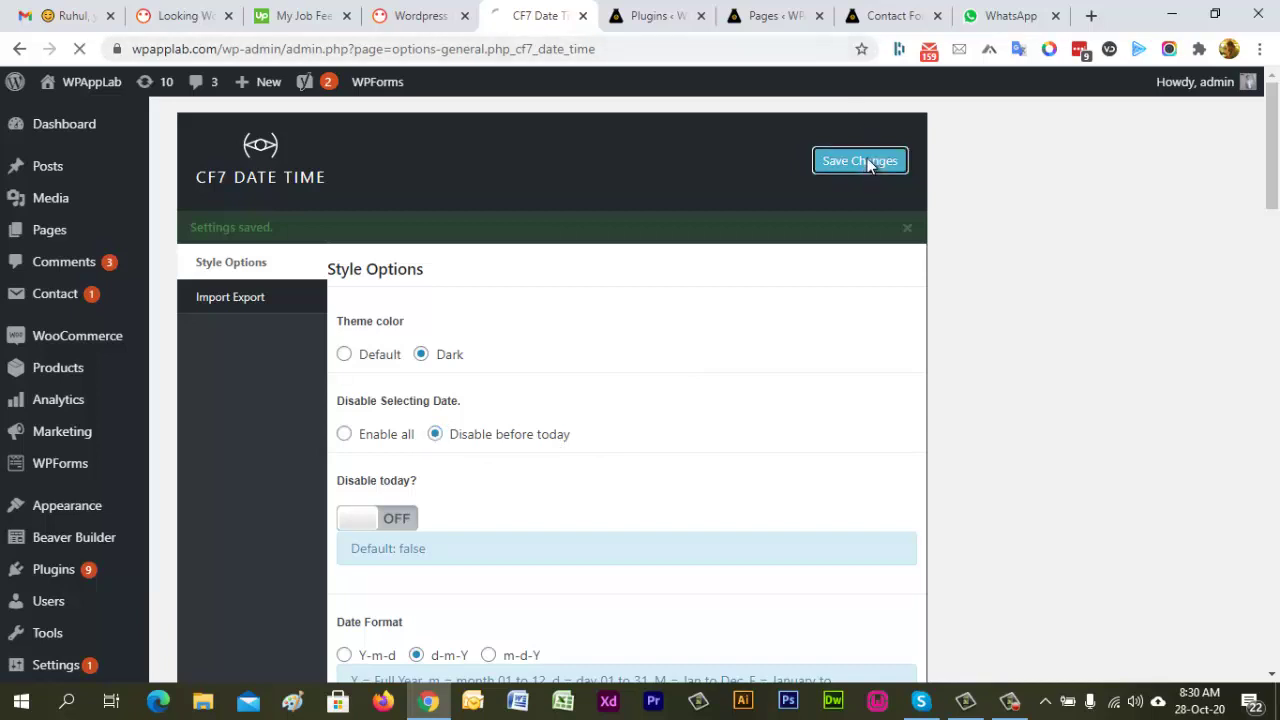
Step: Reload the contact form page and check which days can be selected in the Date Picker calendar
left_click(880, 16)
left_click(564, 52)
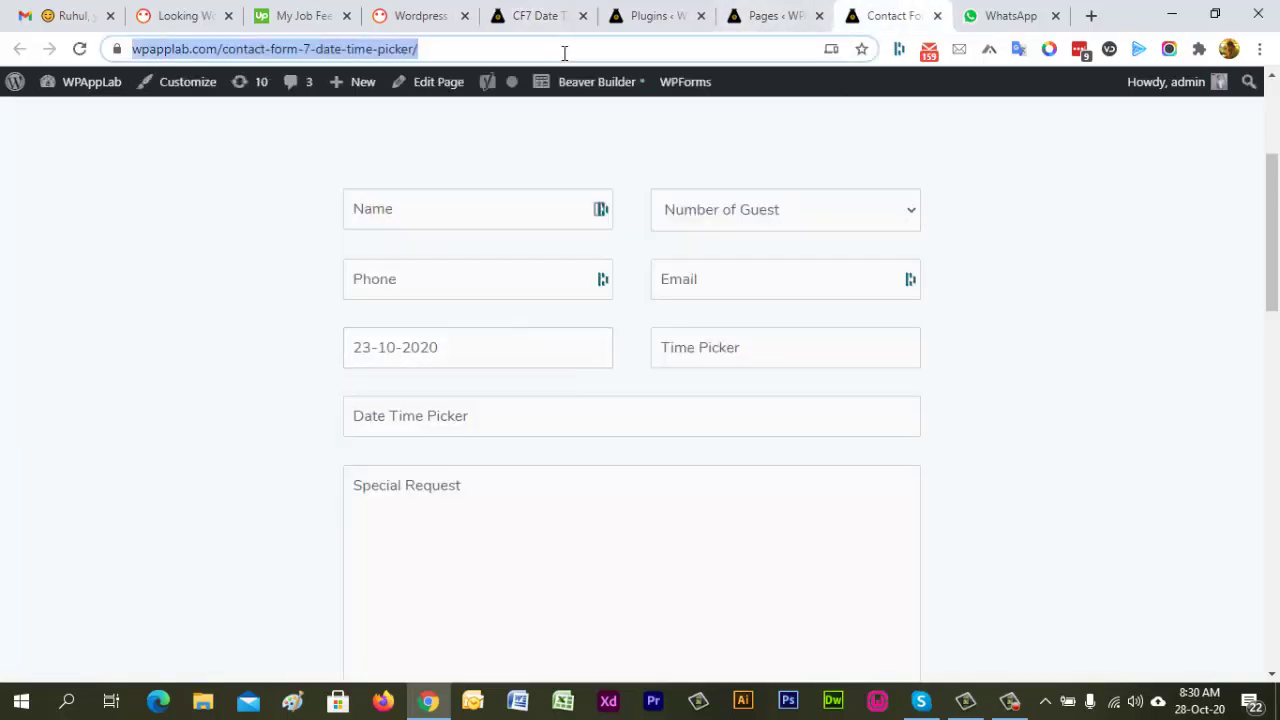
key("Return")
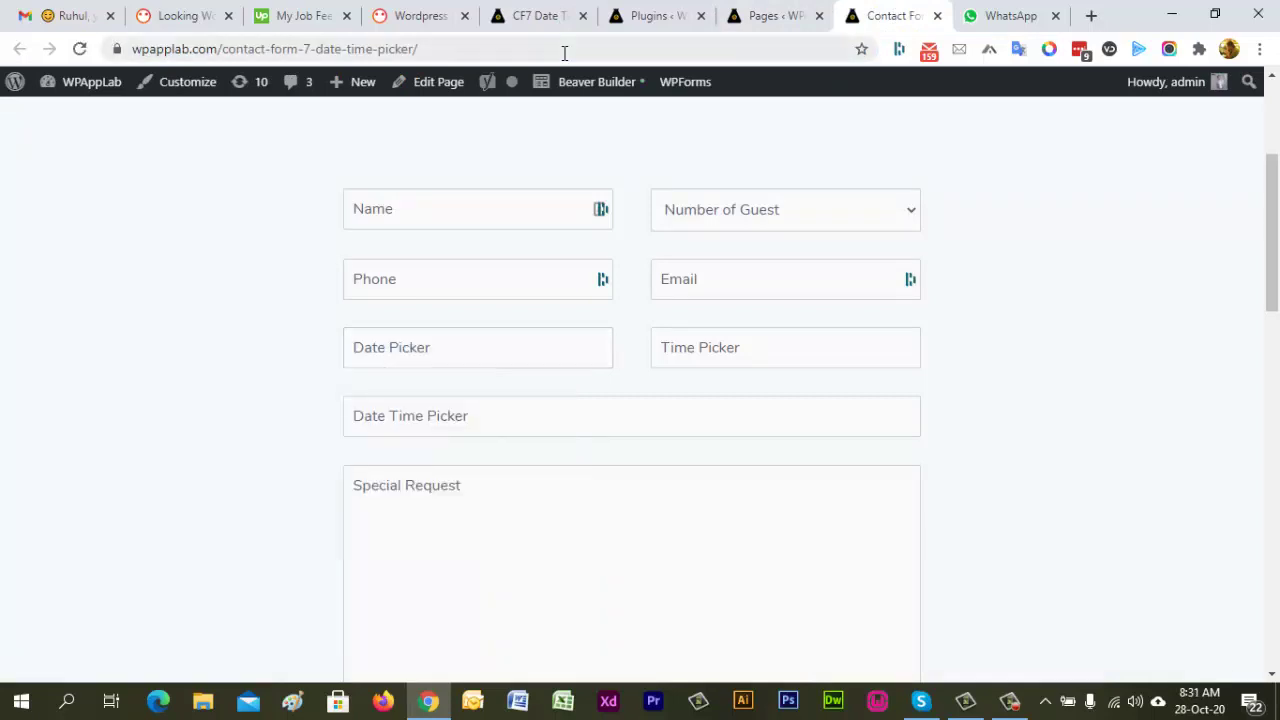
left_click(403, 358)
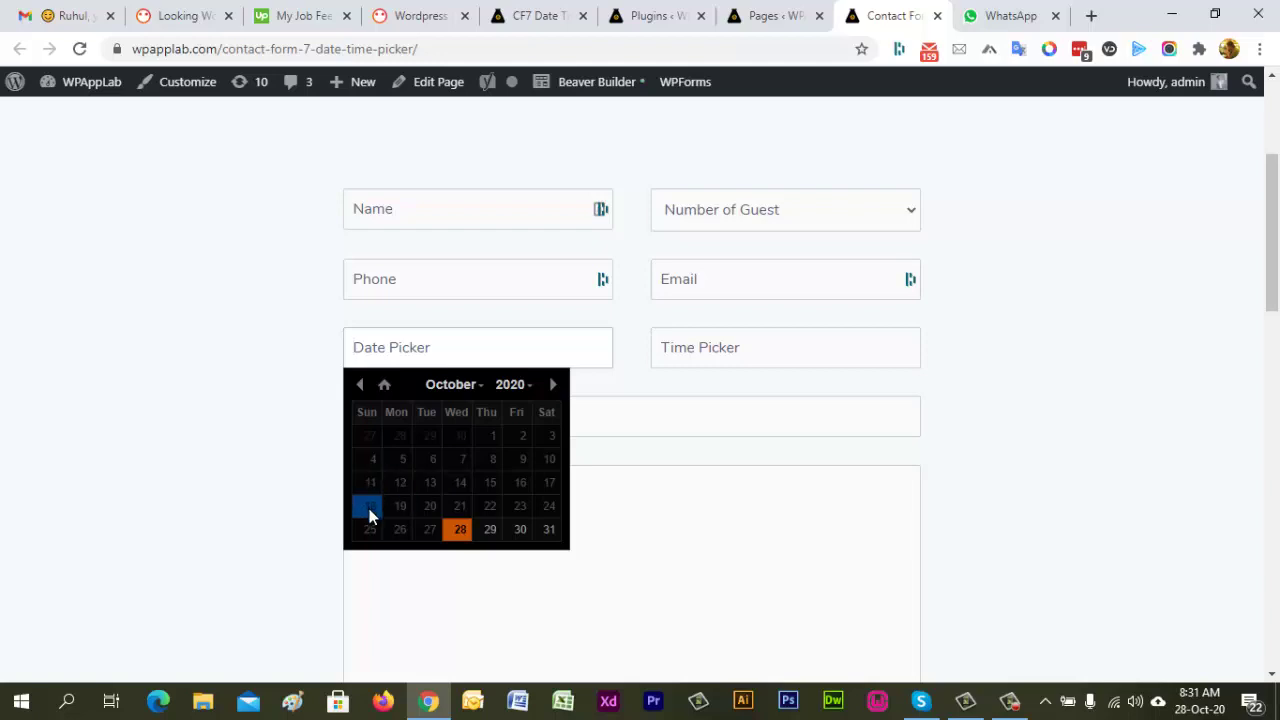
Step: Test the contact form's Date Picker by choosing 28, 29 and 30 October 2020 in turn
left_click(460, 530)
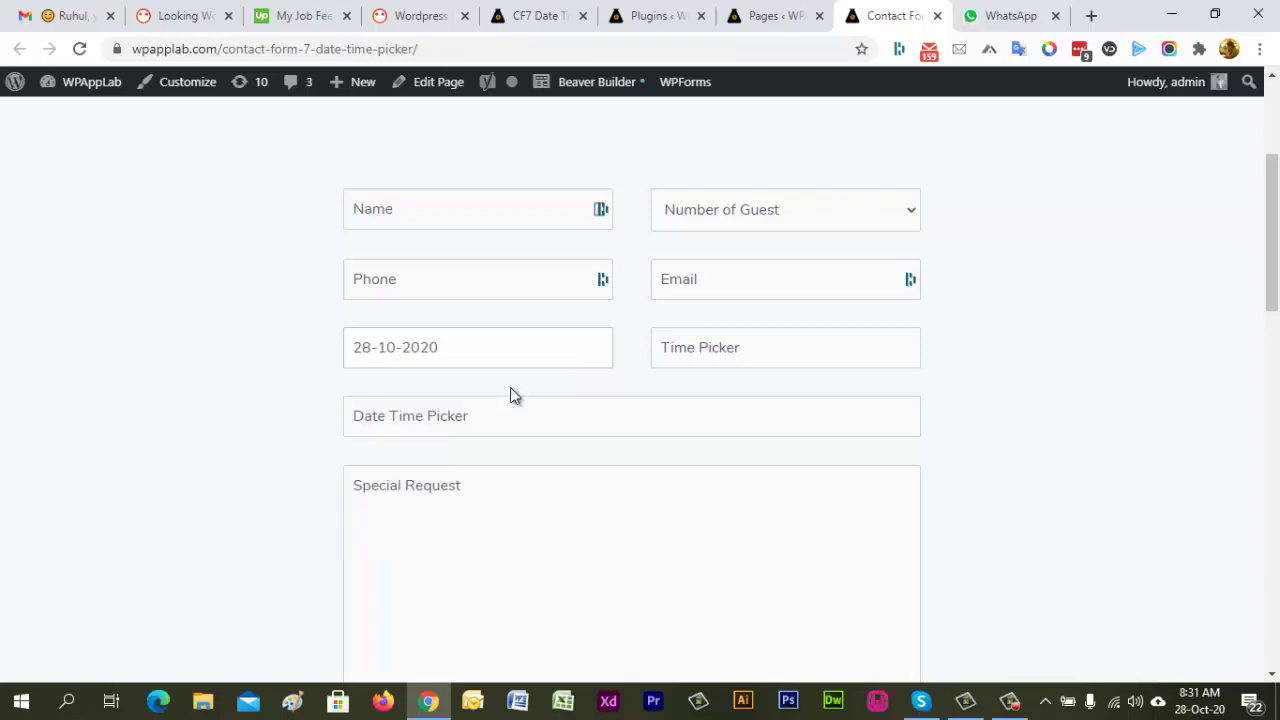
left_click(510, 362)
left_click(491, 531)
left_click(527, 352)
left_click(520, 530)
Step: Turn on "Disable today?", set the theme color to Default, and save the CF7 Date Time settings
left_click(525, 18)
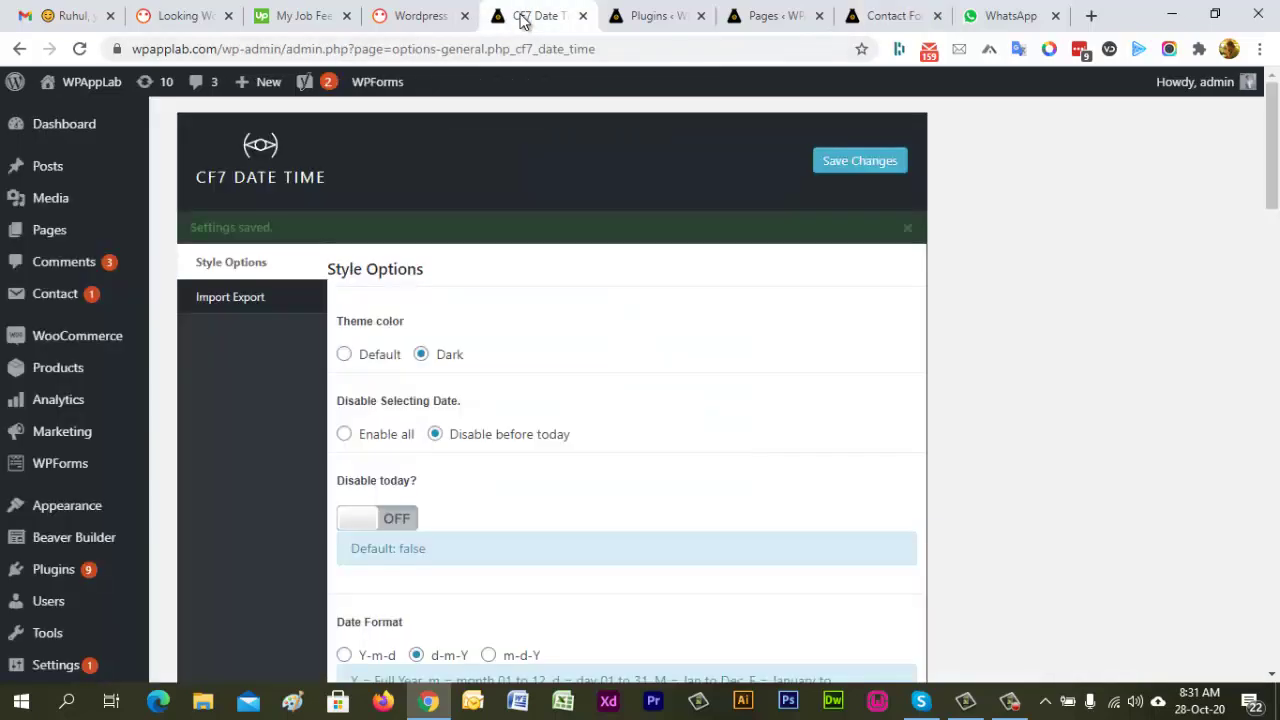
left_click(362, 517)
left_click(344, 354)
scroll(666, 350, "down", 1)
scroll(667, 350, "up", 1)
scroll(686, 360, "down", 1)
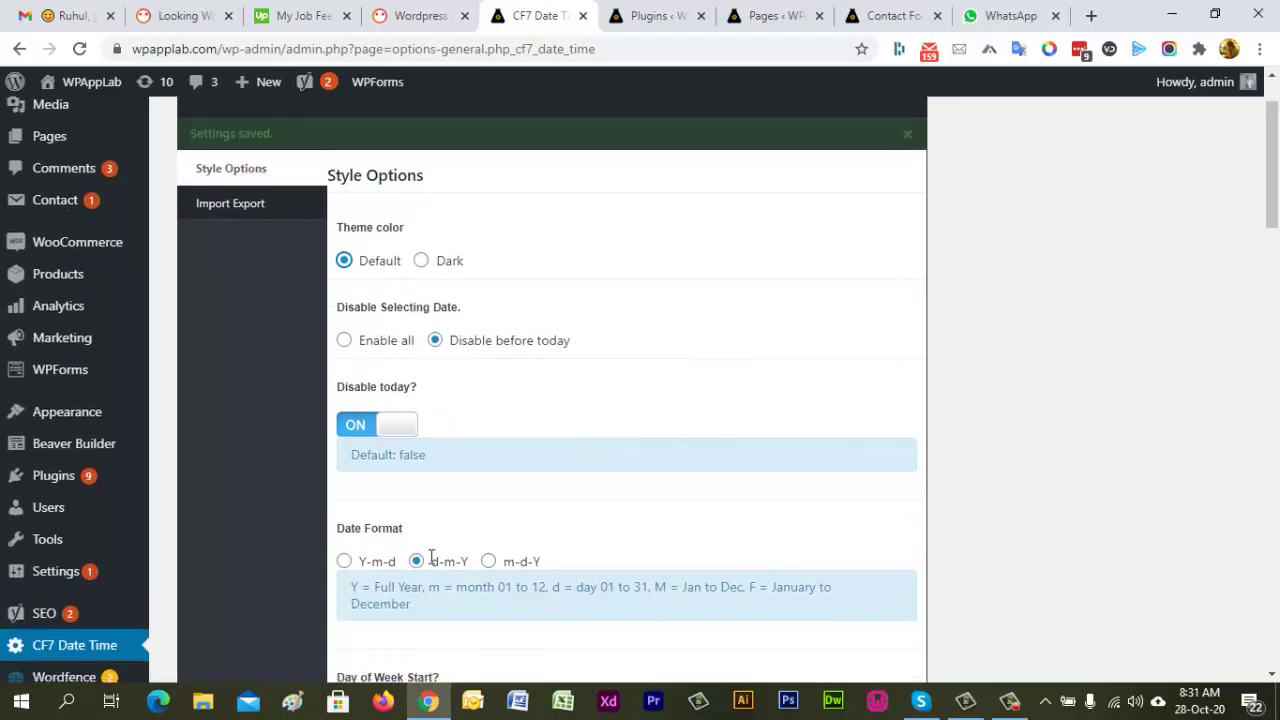
scroll(797, 432, "up", 1)
scroll(803, 432, "down", 1)
scroll(869, 345, "up", 1)
left_click(860, 158)
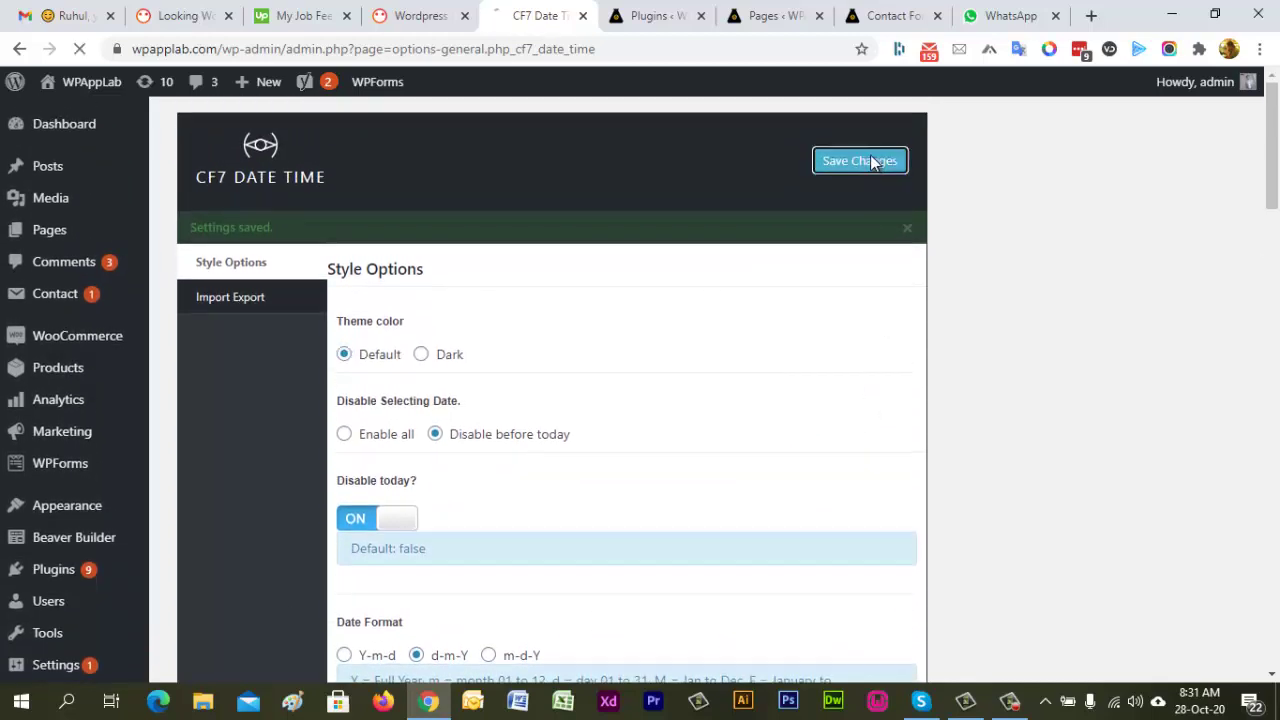
Step: Reload the contact form page and check today's availability and the theme in the Date Picker calendar
left_click(890, 17)
left_click(1058, 366)
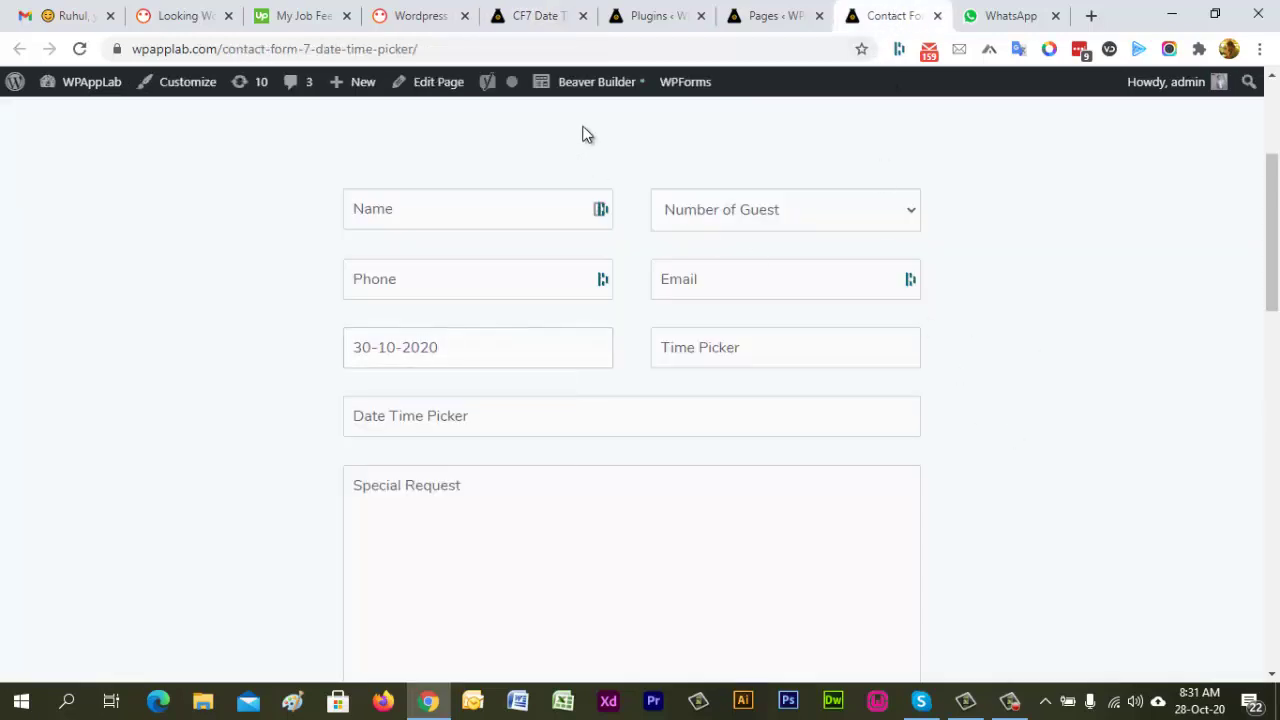
left_click(561, 49)
key("Return")
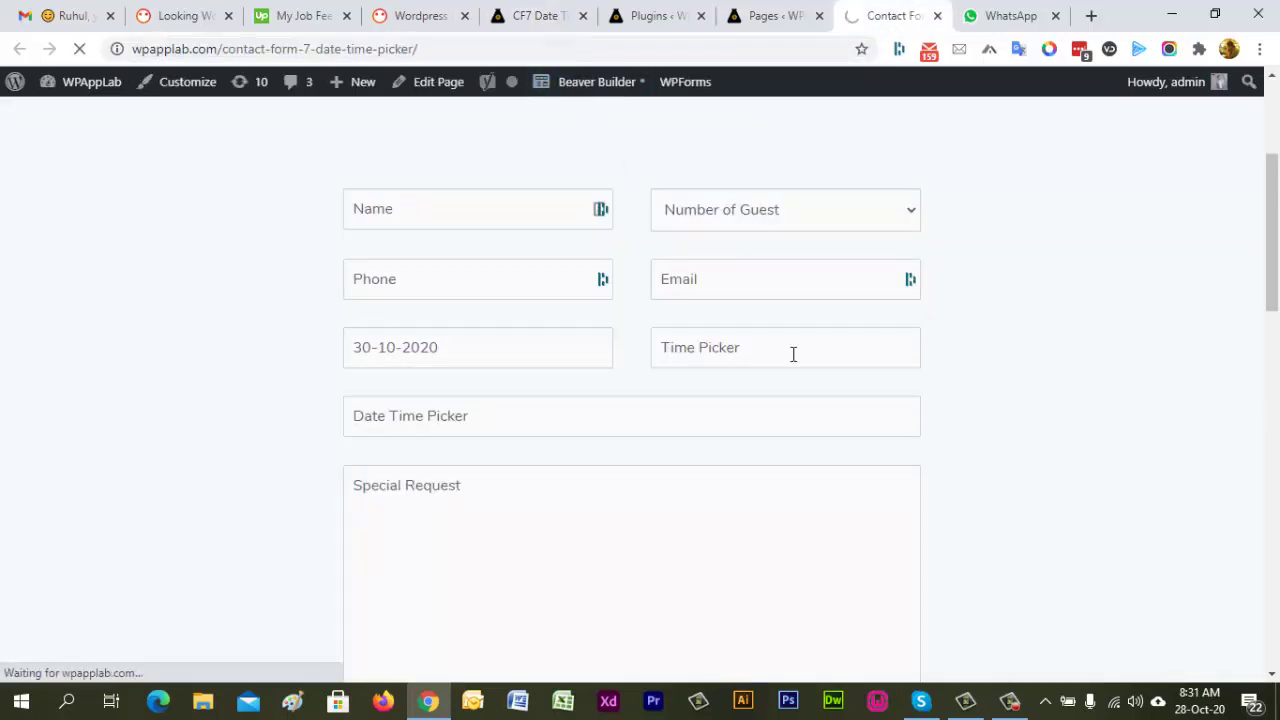
left_click(448, 352)
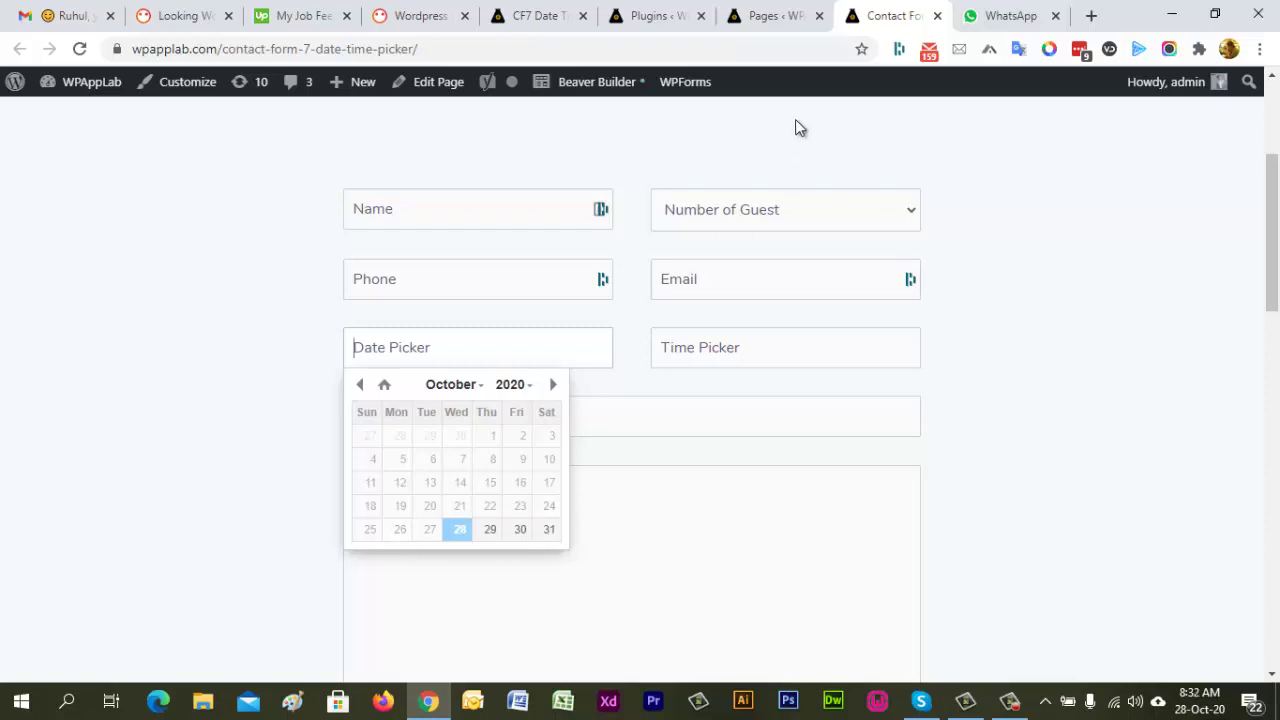
Step: Set Day of Week Start to Saturday in the CF7 Date Time settings and save the changes
left_click(535, 15)
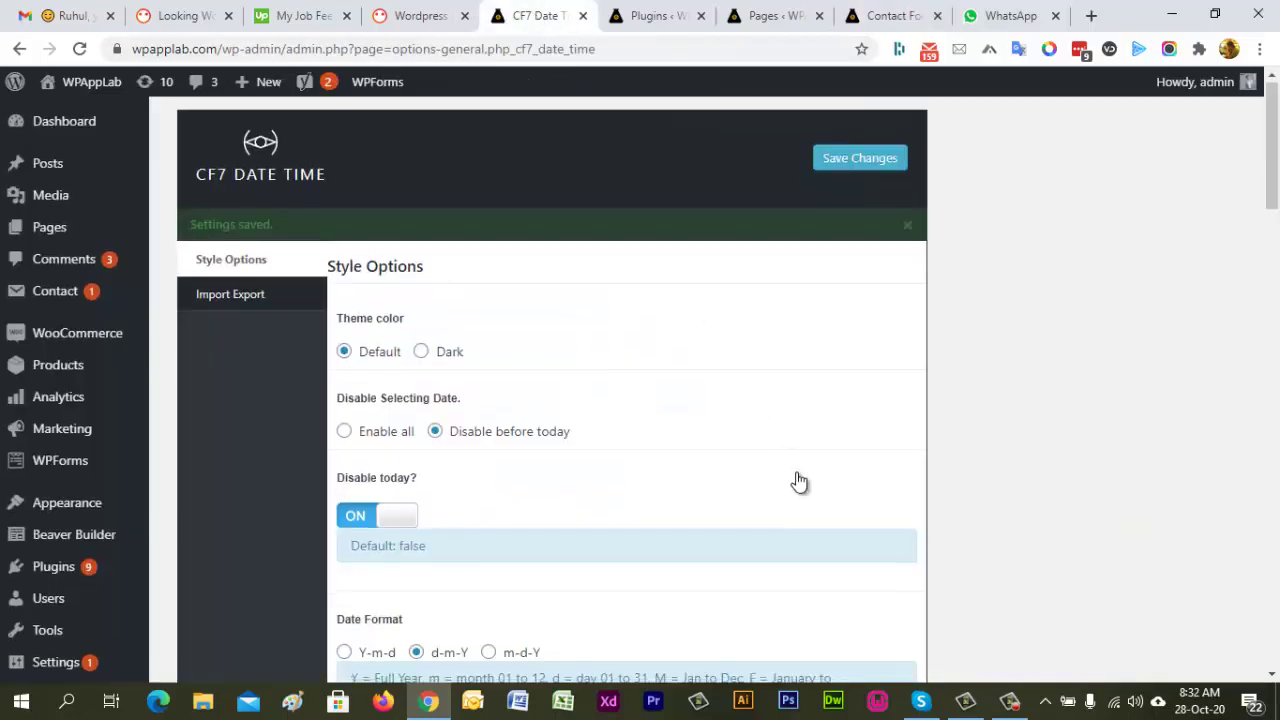
scroll(799, 482, "down", 1)
scroll(799, 482, "down", 4)
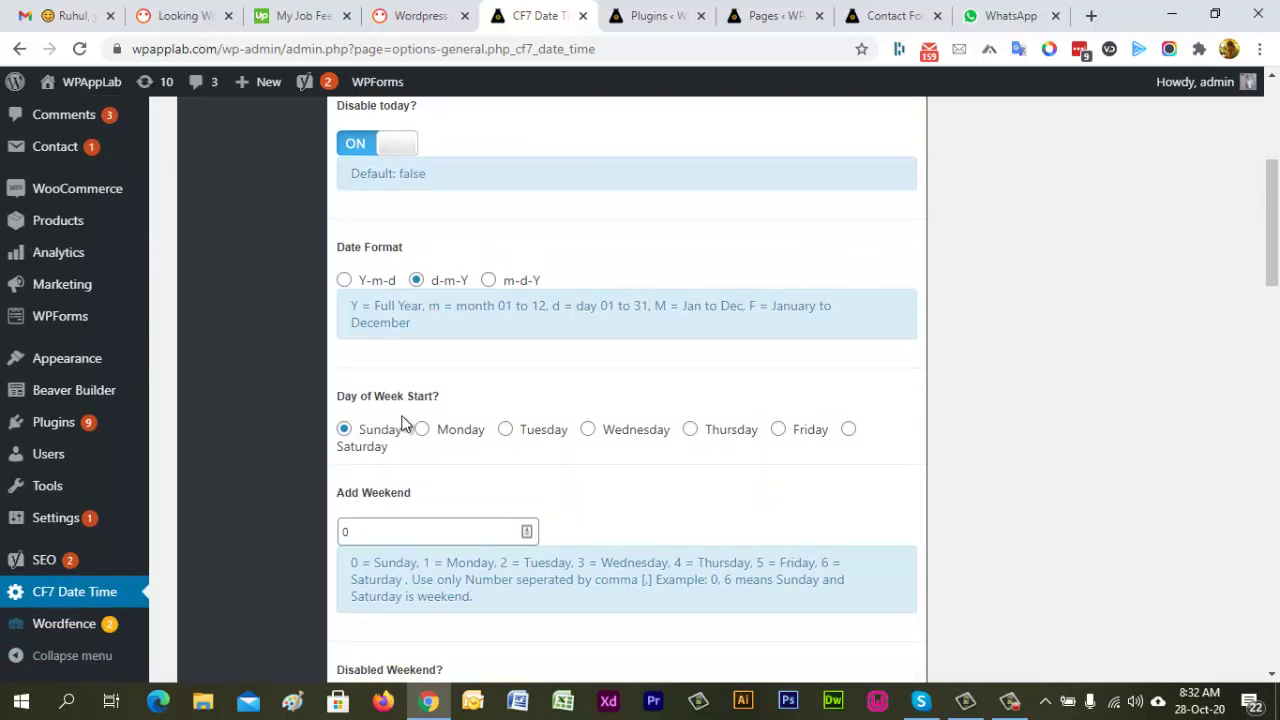
left_click(848, 430)
scroll(858, 490, "down", 1)
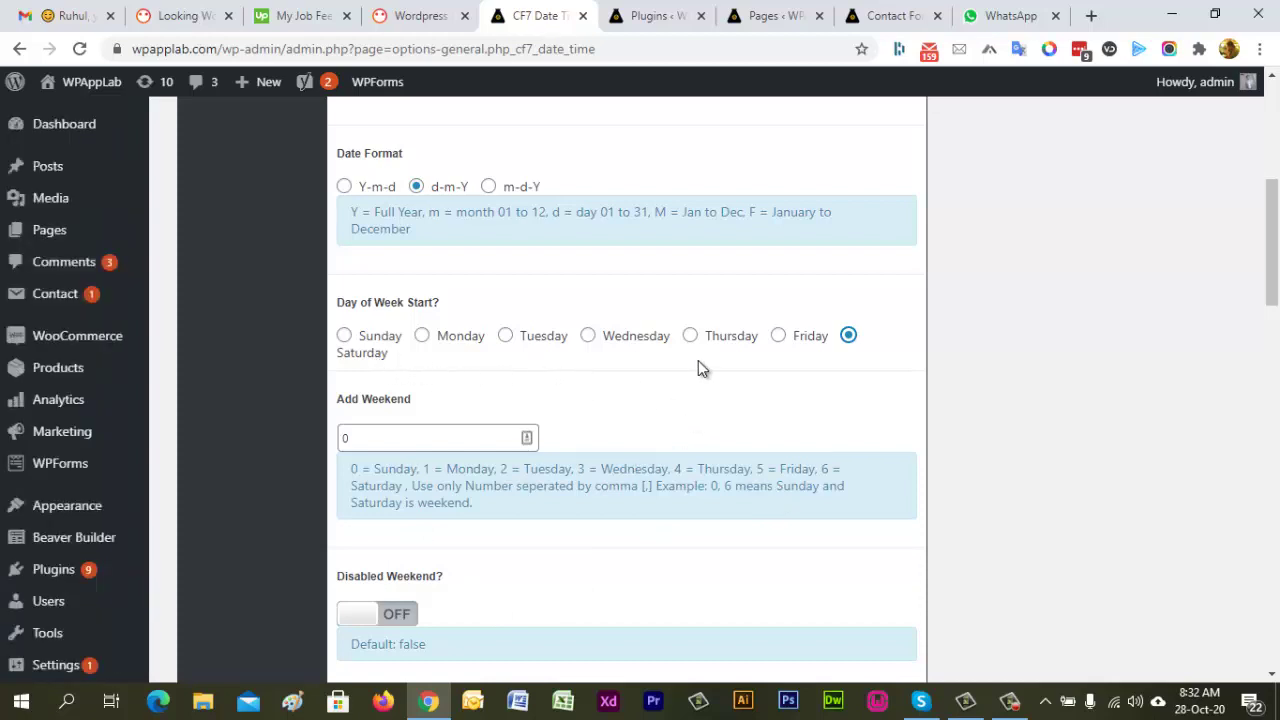
scroll(860, 392, "up", 3)
scroll(863, 389, "up", 2)
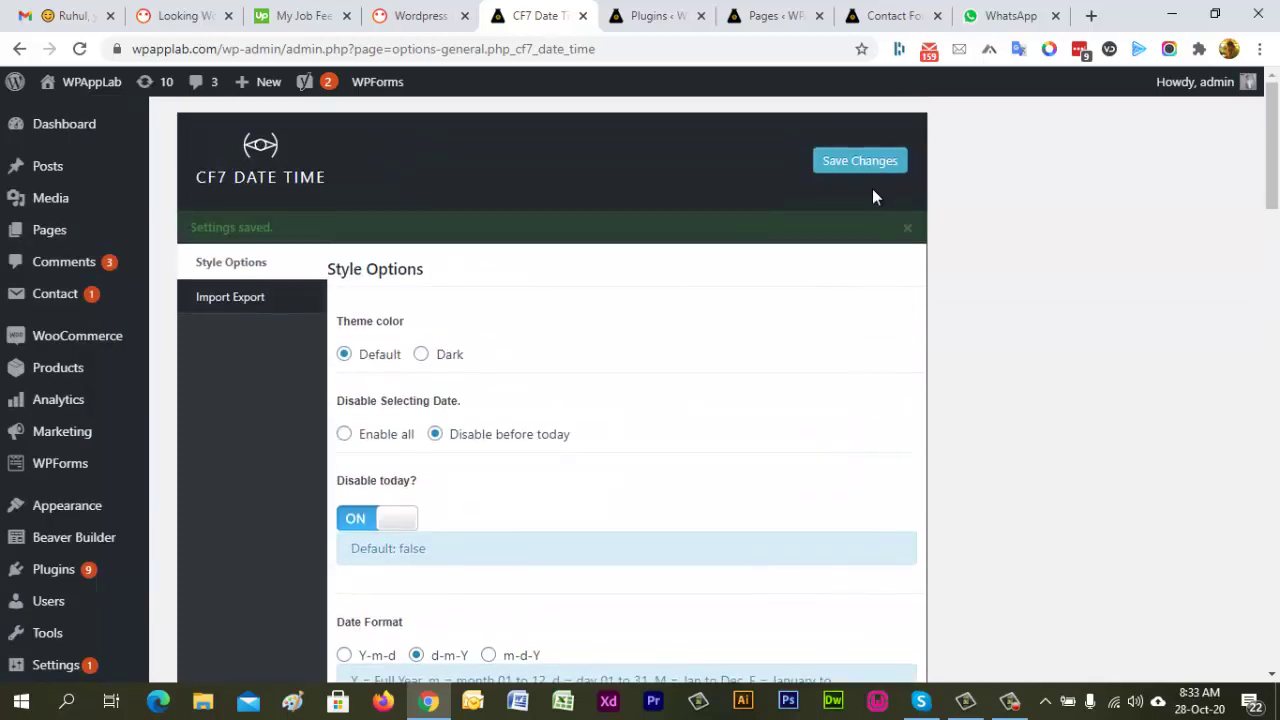
left_click(840, 163)
Step: Reload the contact form page and check the weekday order in the Date Picker calendar
left_click(885, 15)
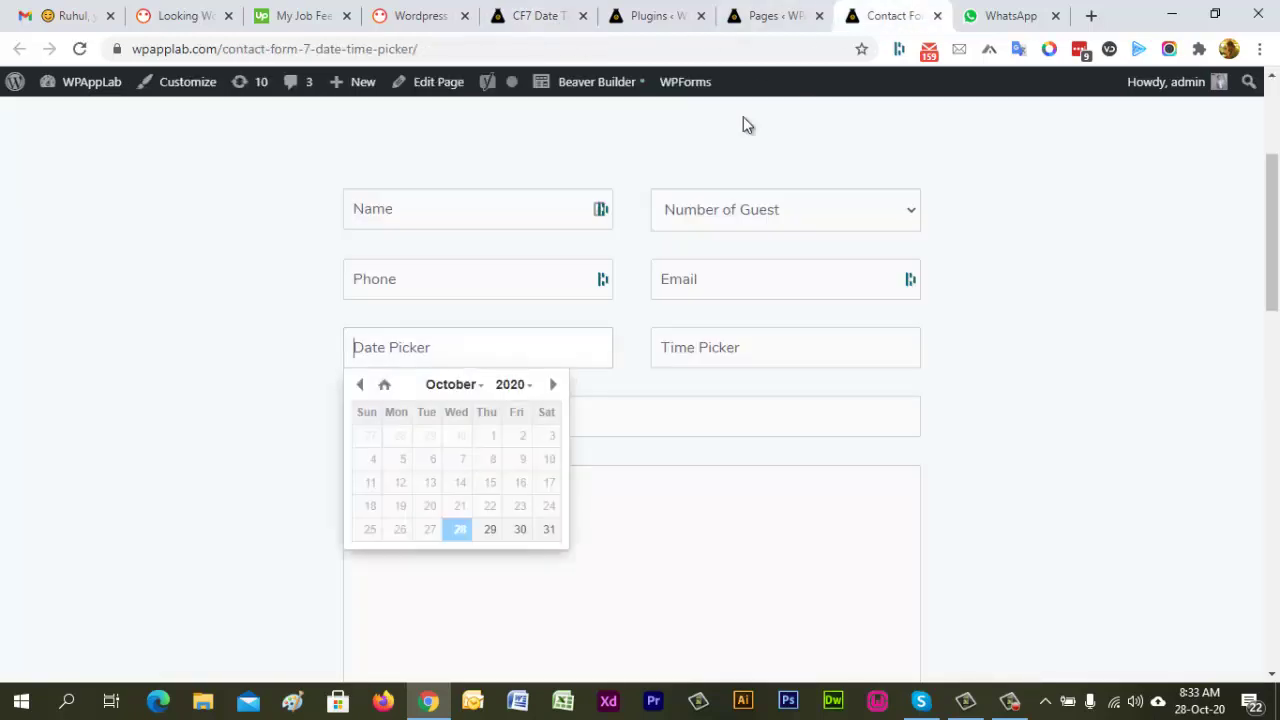
left_click(1092, 376)
left_click(449, 349)
left_click(490, 49)
key("Return")
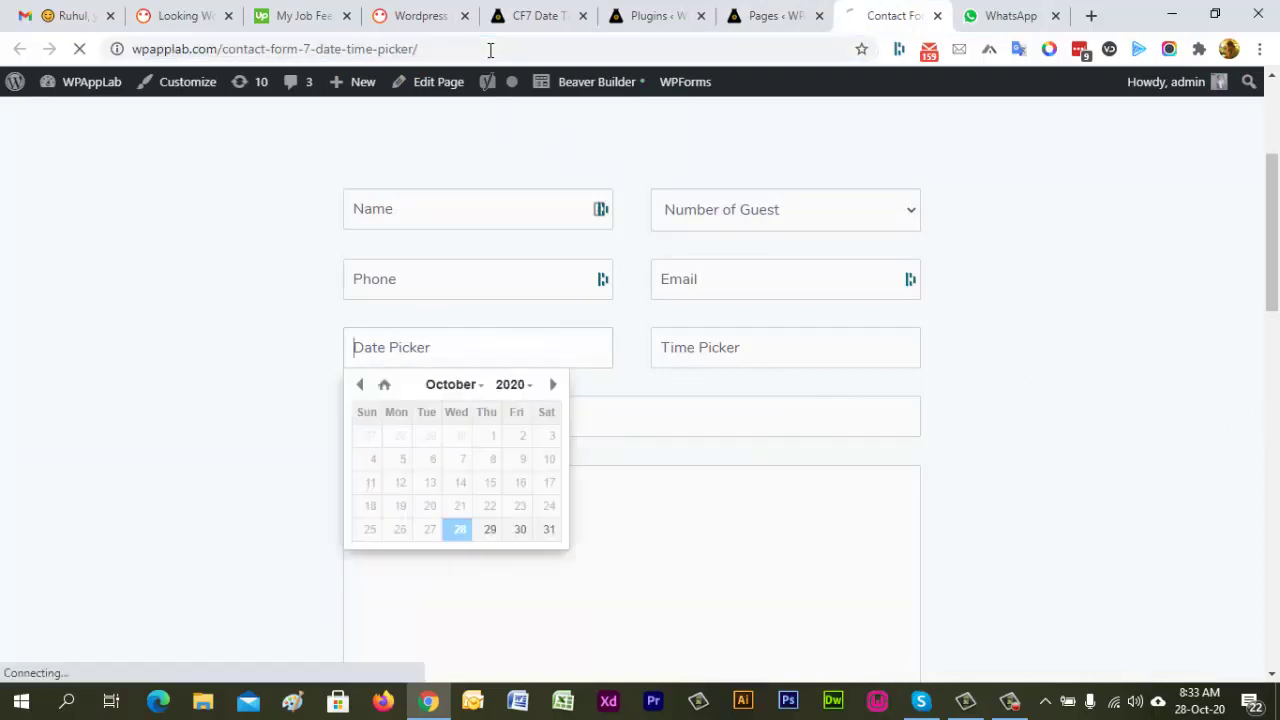
left_click(390, 352)
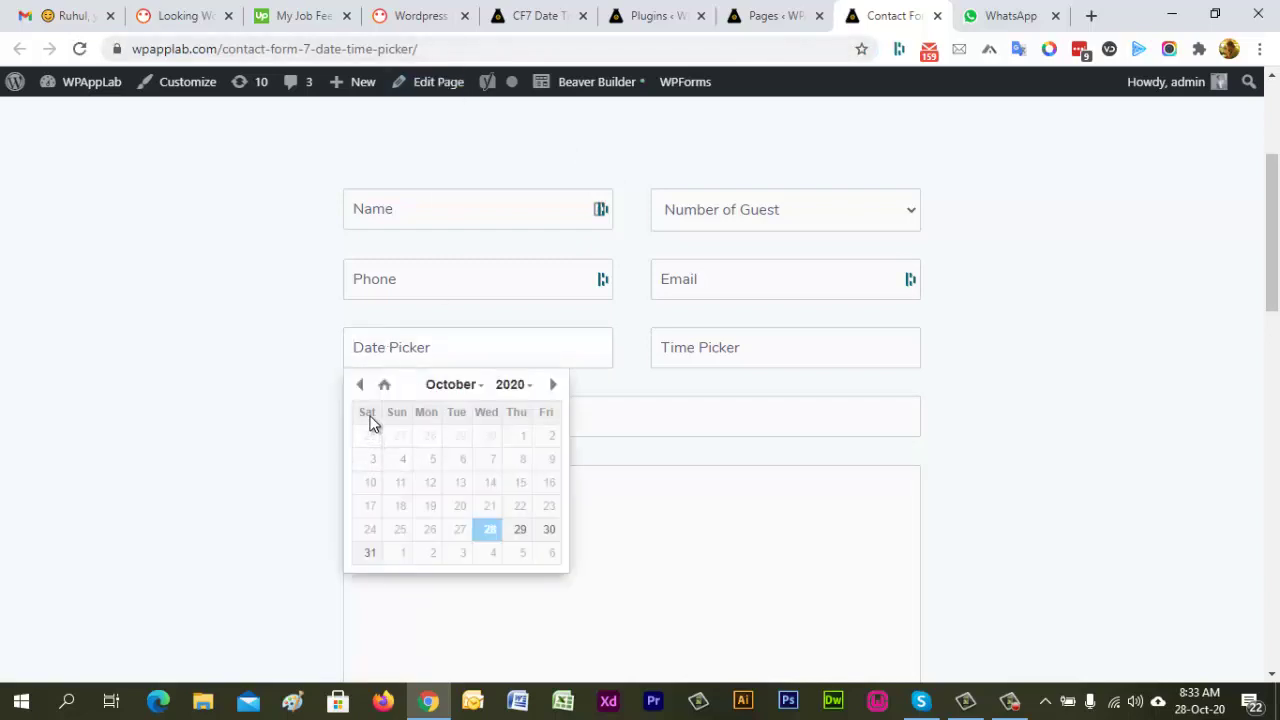
Step: In the CF7 Date Time settings, set Add Weekend to "0, 6", turn on "Disabled Weekend?", and save the changes
left_click(535, 18)
scroll(834, 429, "down", 5)
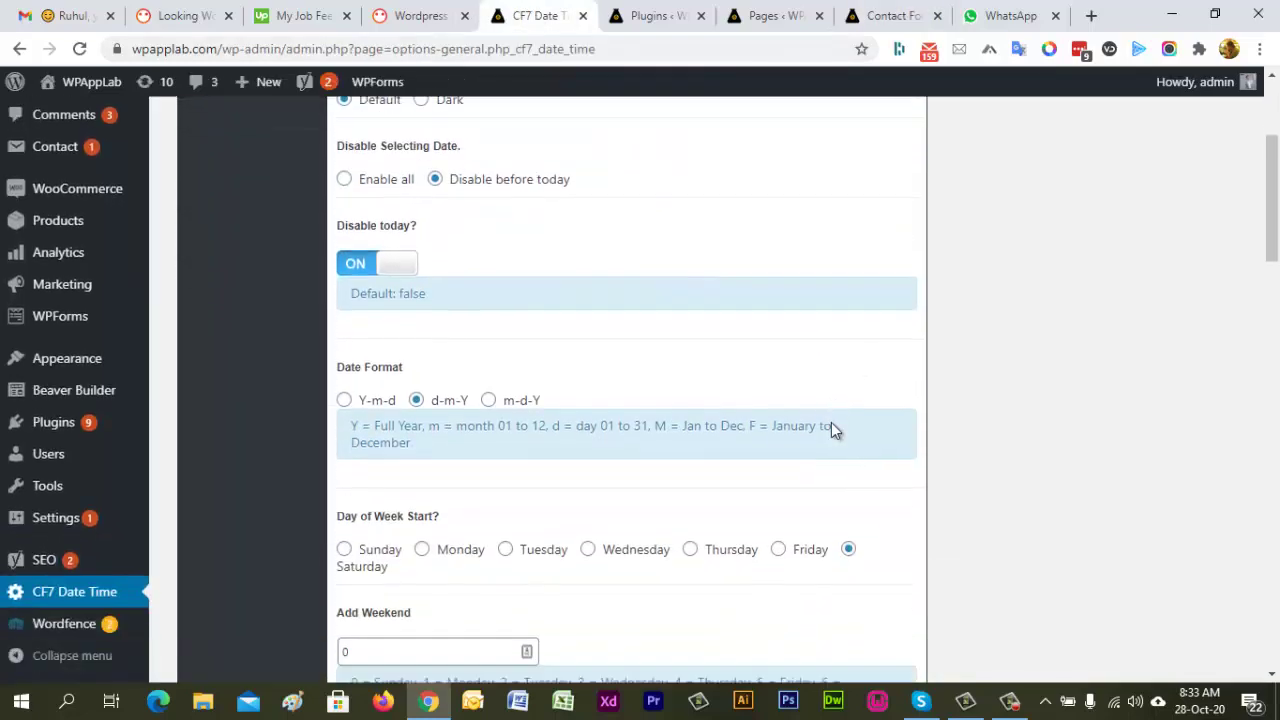
scroll(831, 422, "down", 1)
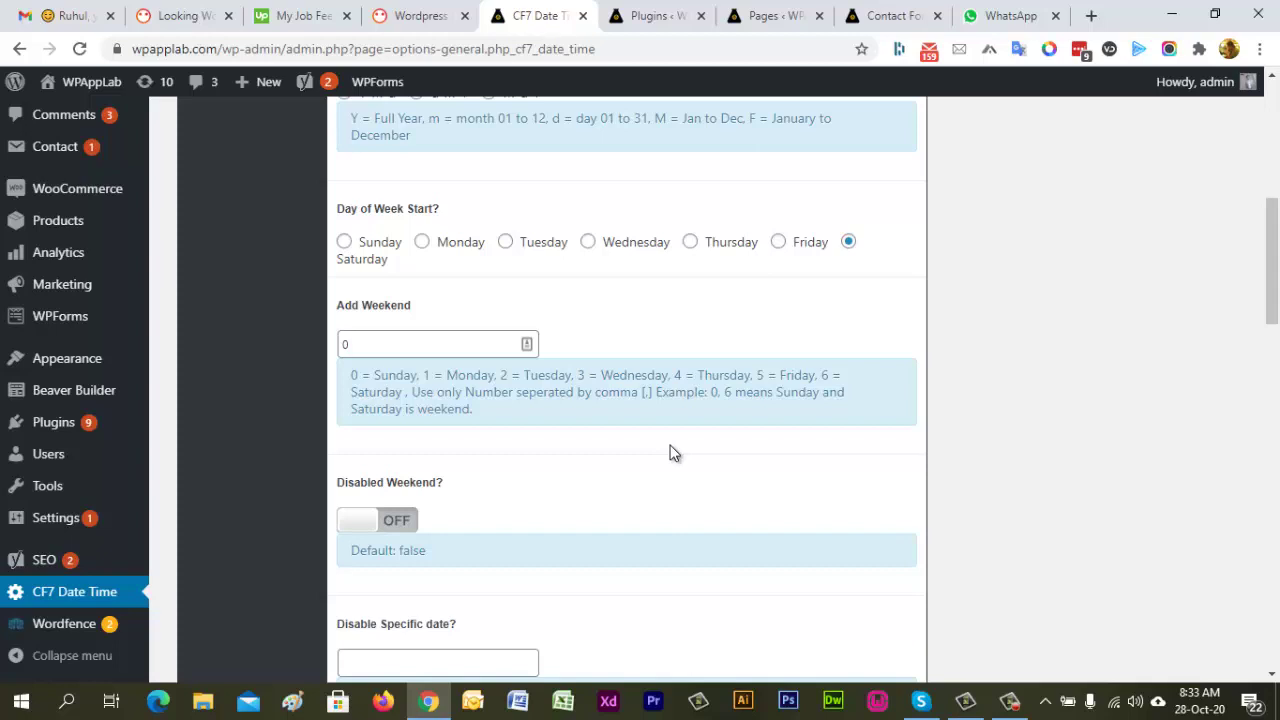
left_click(366, 344)
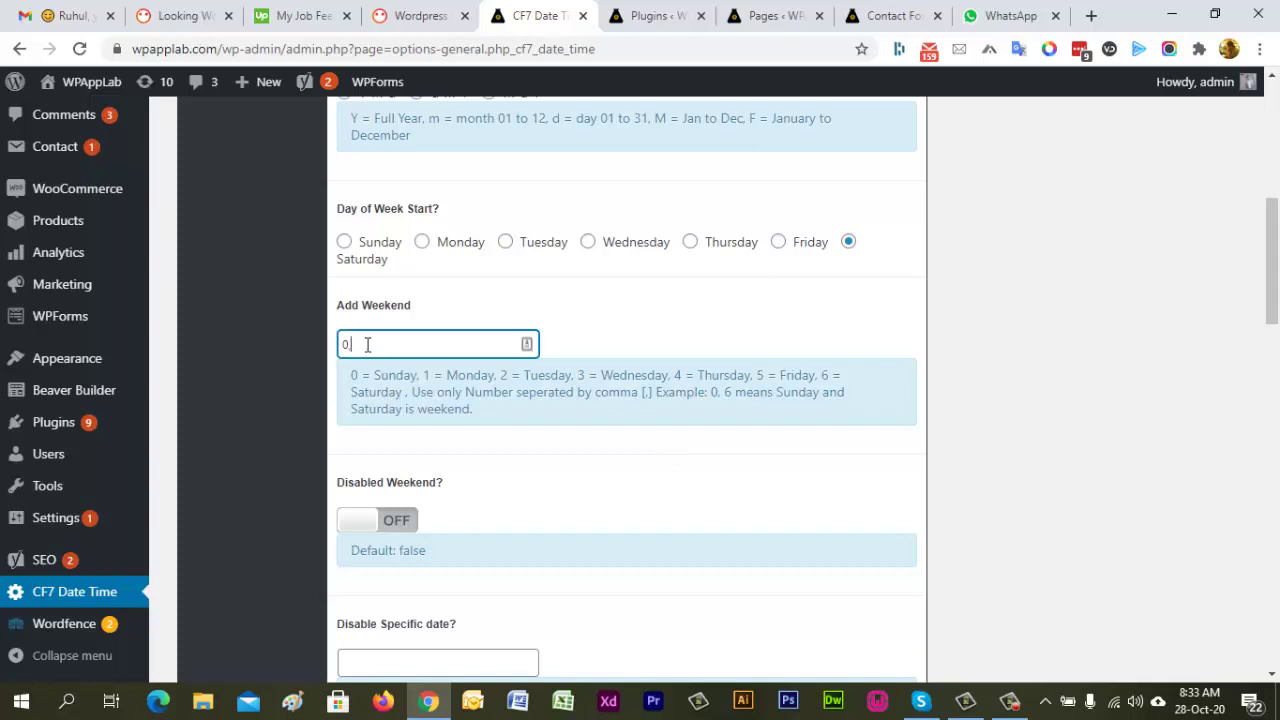
type(", 6")
left_click_drag(822, 376, 407, 392)
left_click(552, 460)
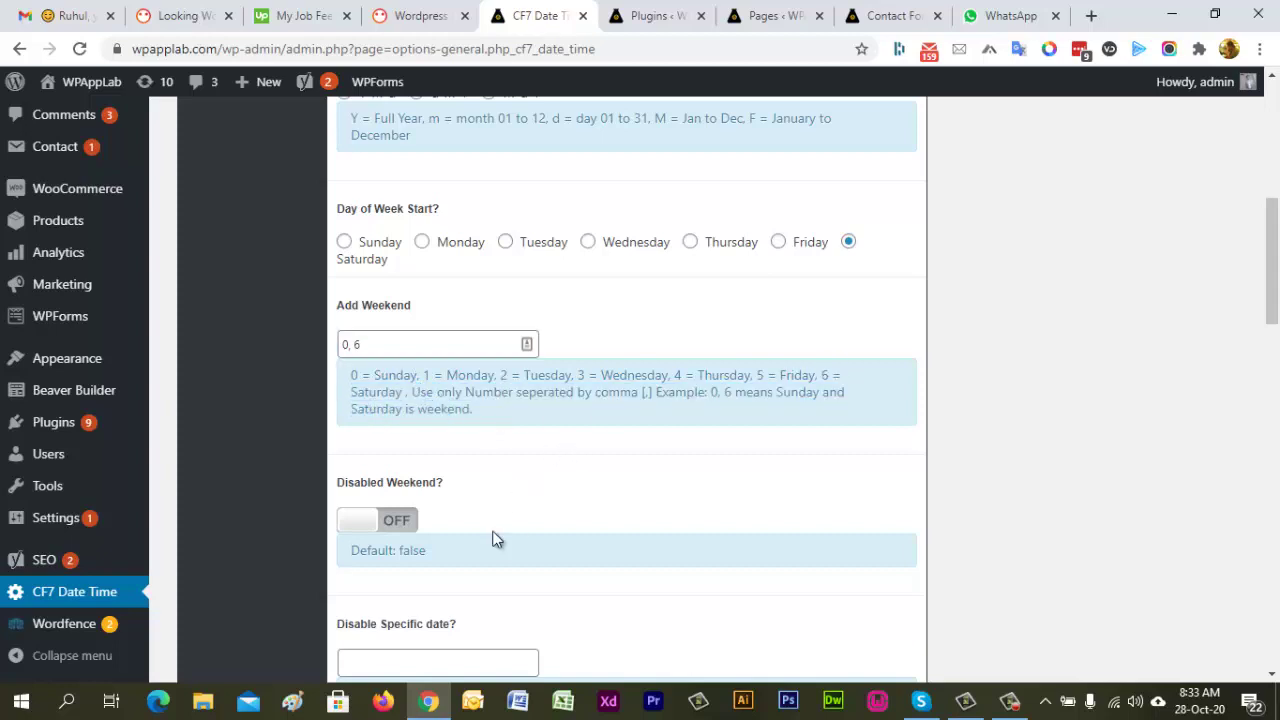
left_click(406, 521)
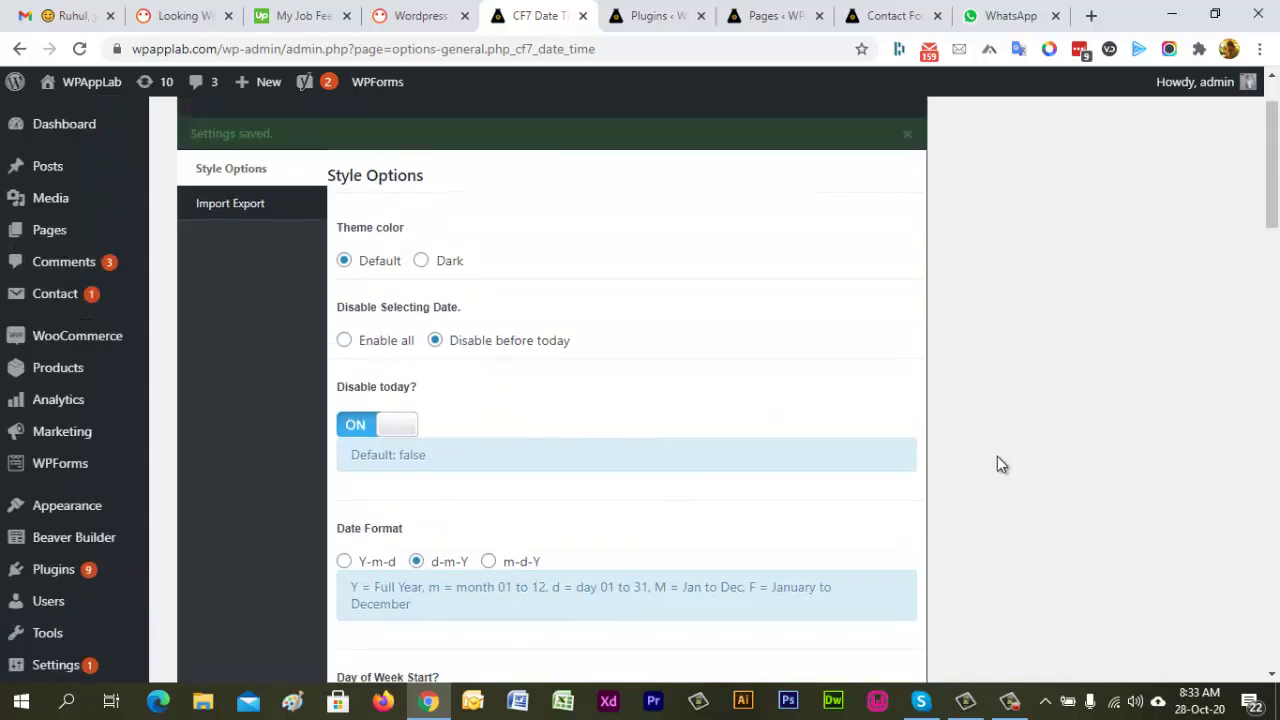
left_click(870, 172)
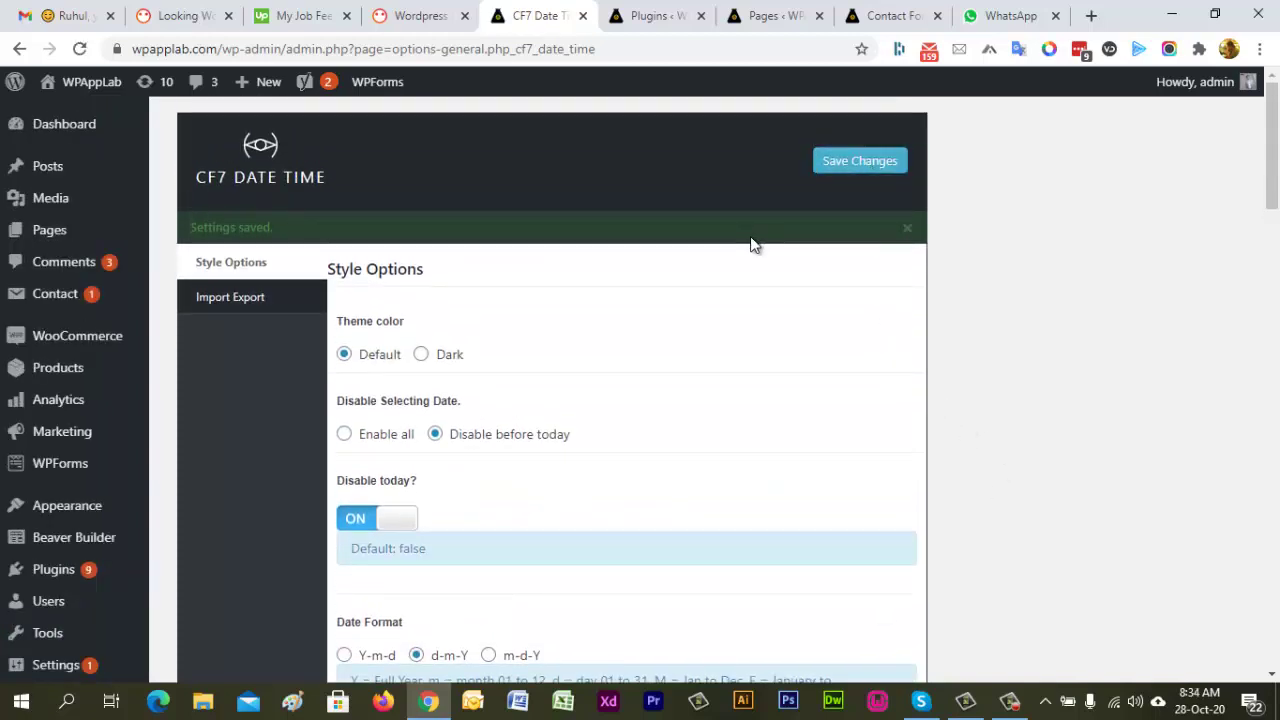
Step: Reload the contact form page and check weekend availability in the Date Picker and Date Time Picker calendars
left_click(898, 24)
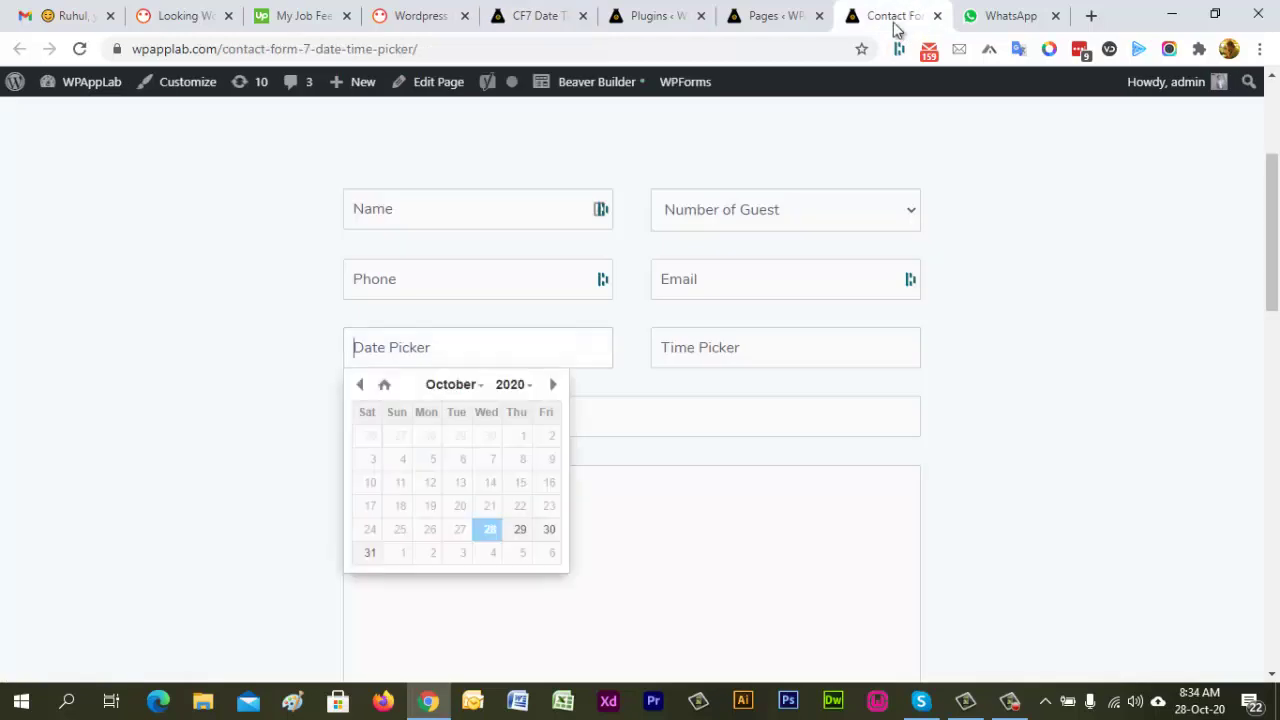
left_click(1011, 428)
left_click(517, 46)
key("Return")
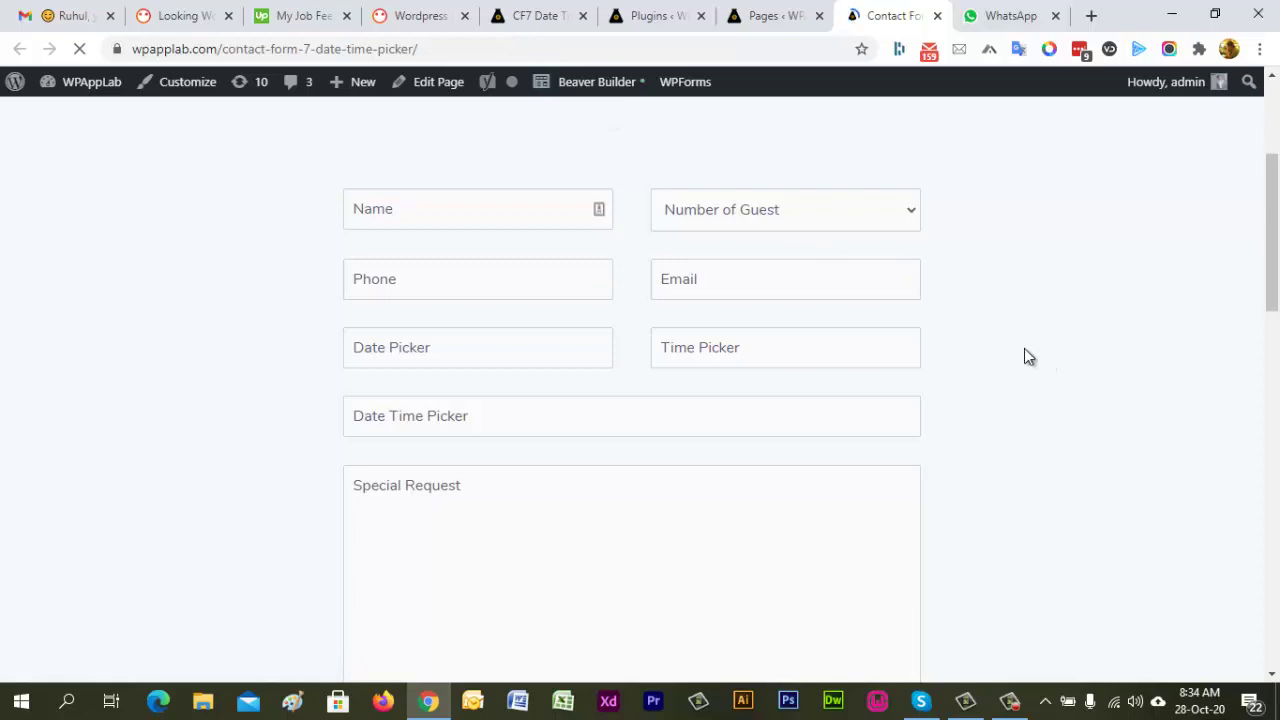
left_click(407, 352)
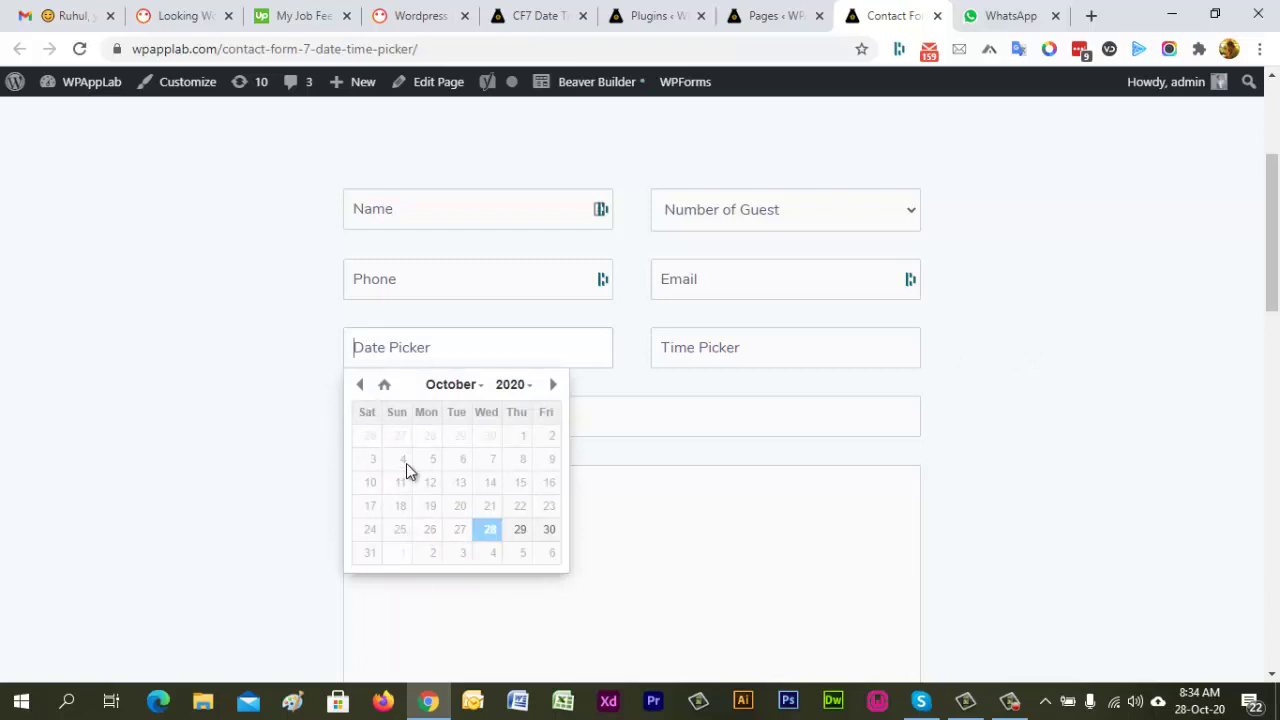
left_click(1005, 413)
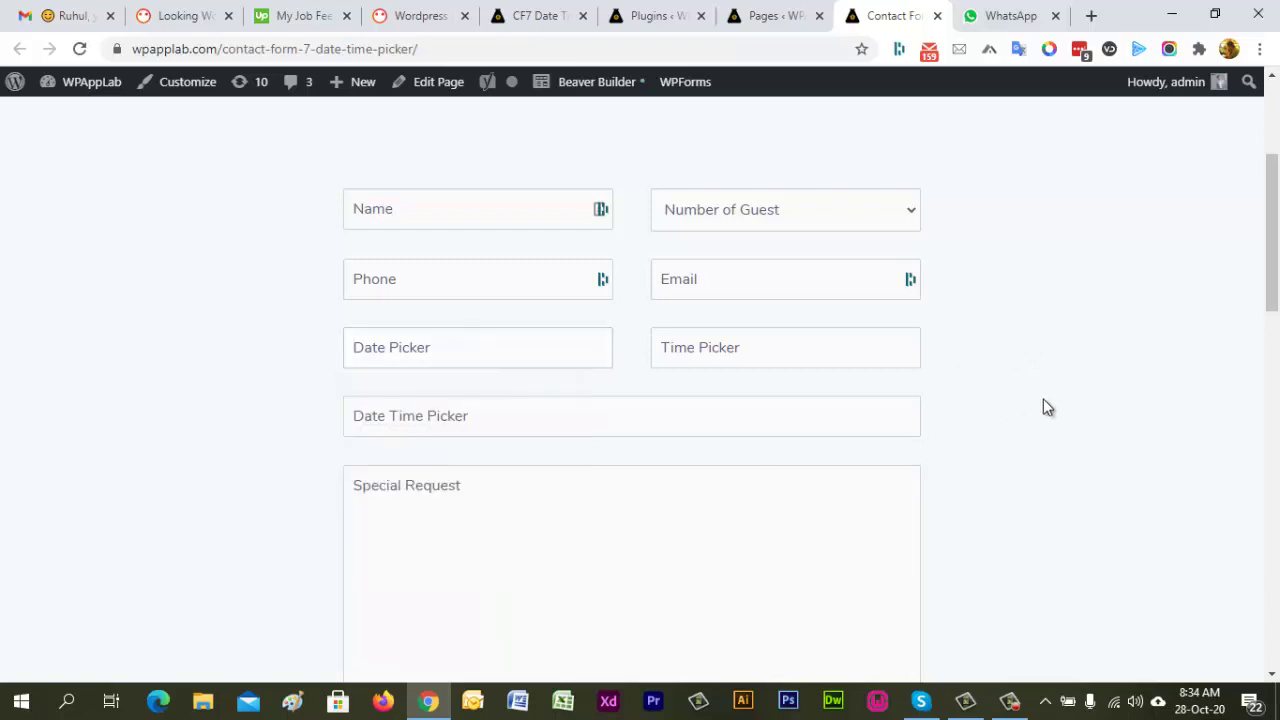
scroll(1042, 399, "down", 1)
left_click(410, 318)
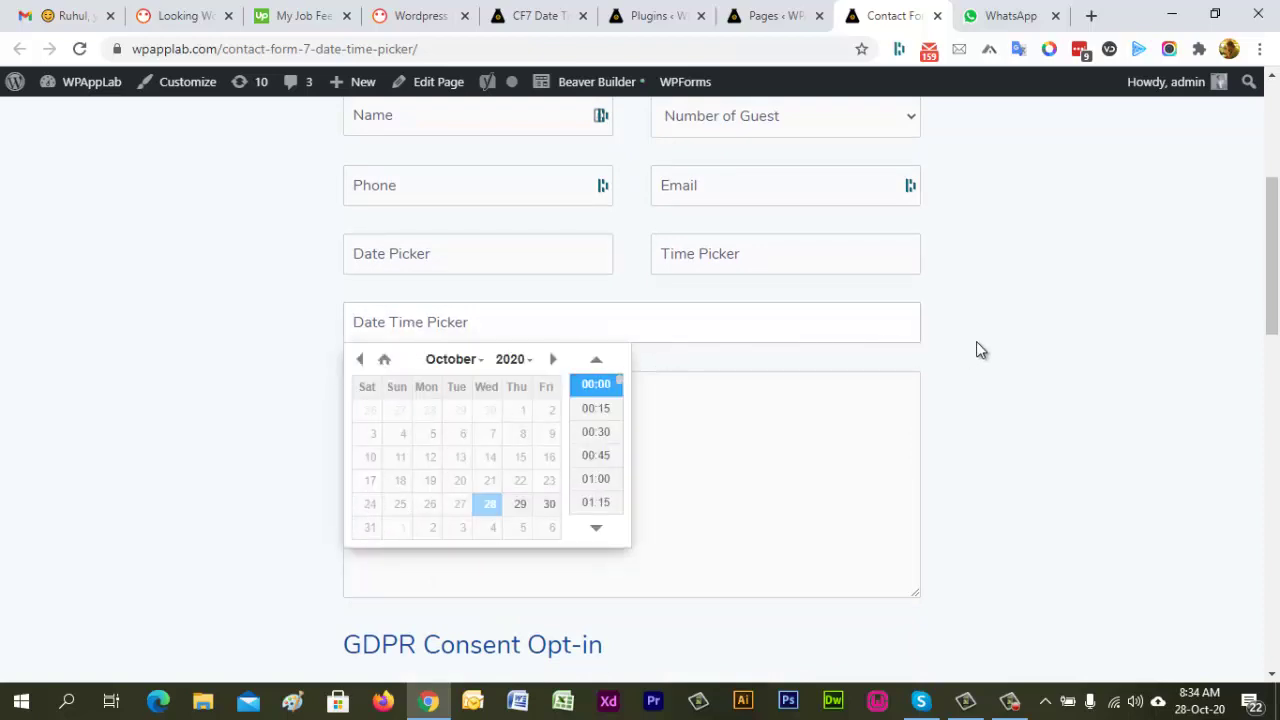
left_click(1085, 322)
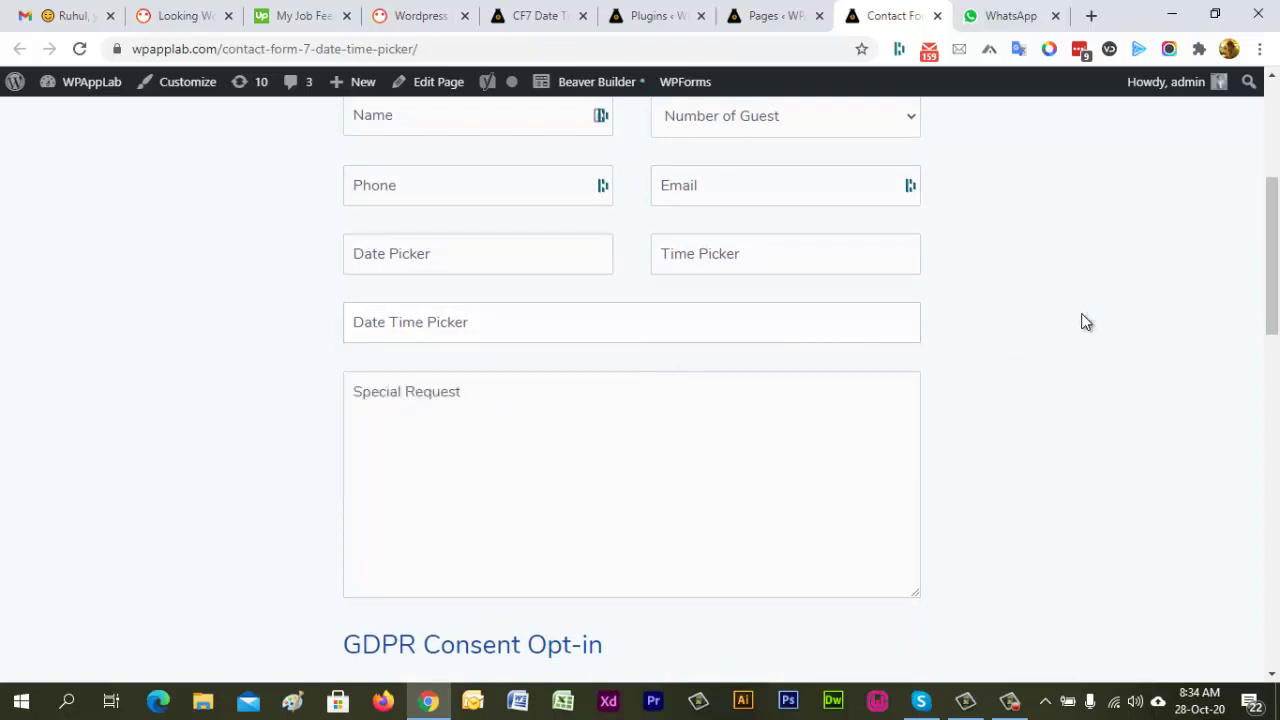
Step: In the CF7 Date Time settings, copy the example date 2020-10-24 into the Disable Specific date field
left_click(527, 20)
scroll(866, 434, "down", 7)
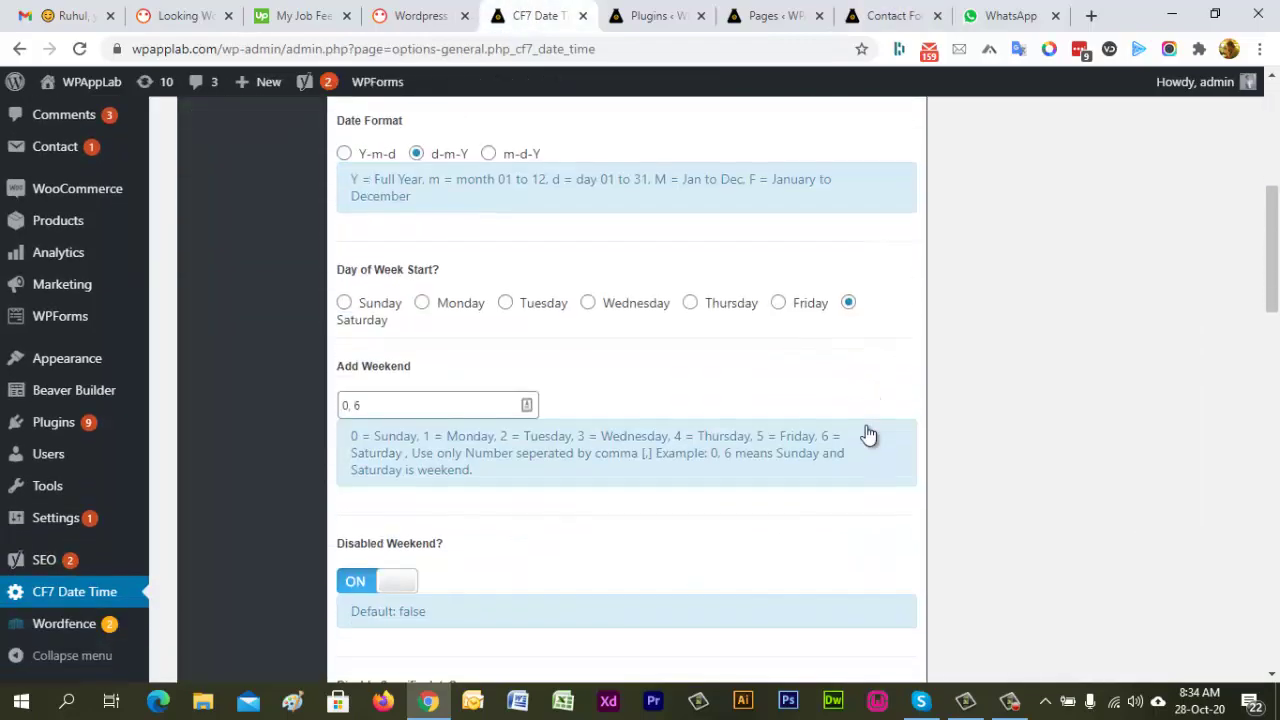
scroll(868, 434, "down", 3)
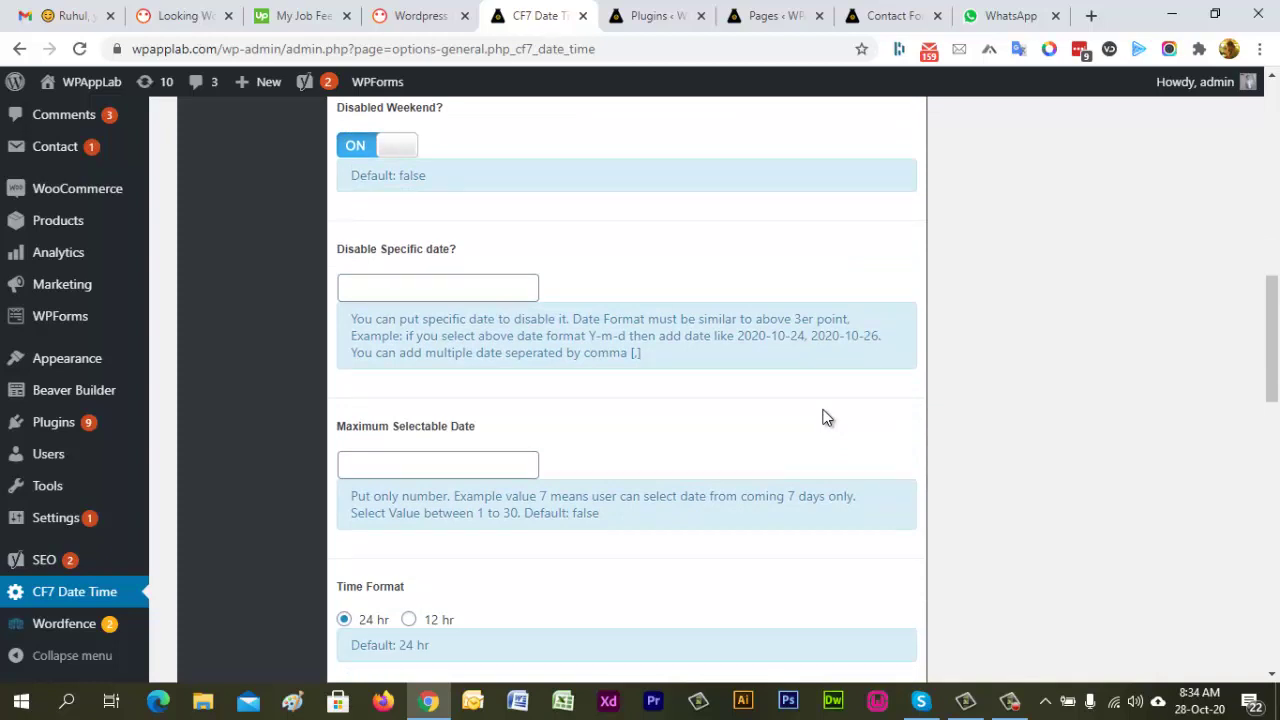
left_click(451, 288)
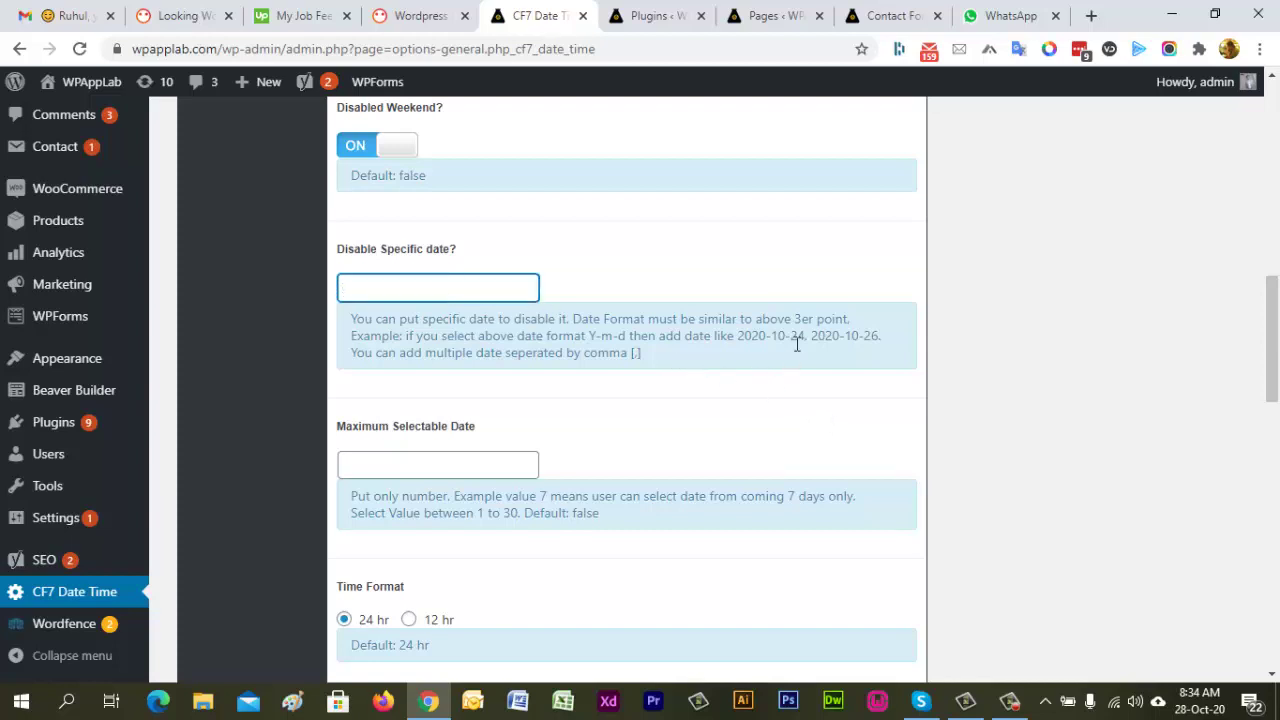
left_click_drag(805, 336, 741, 338)
key("ctrl+c")
left_click(467, 290)
key("ctrl+v")
Step: Compare the format of the date entered under Disable Specific date with the Date Format options
scroll(660, 298, "up", 2)
scroll(656, 298, "up", 5)
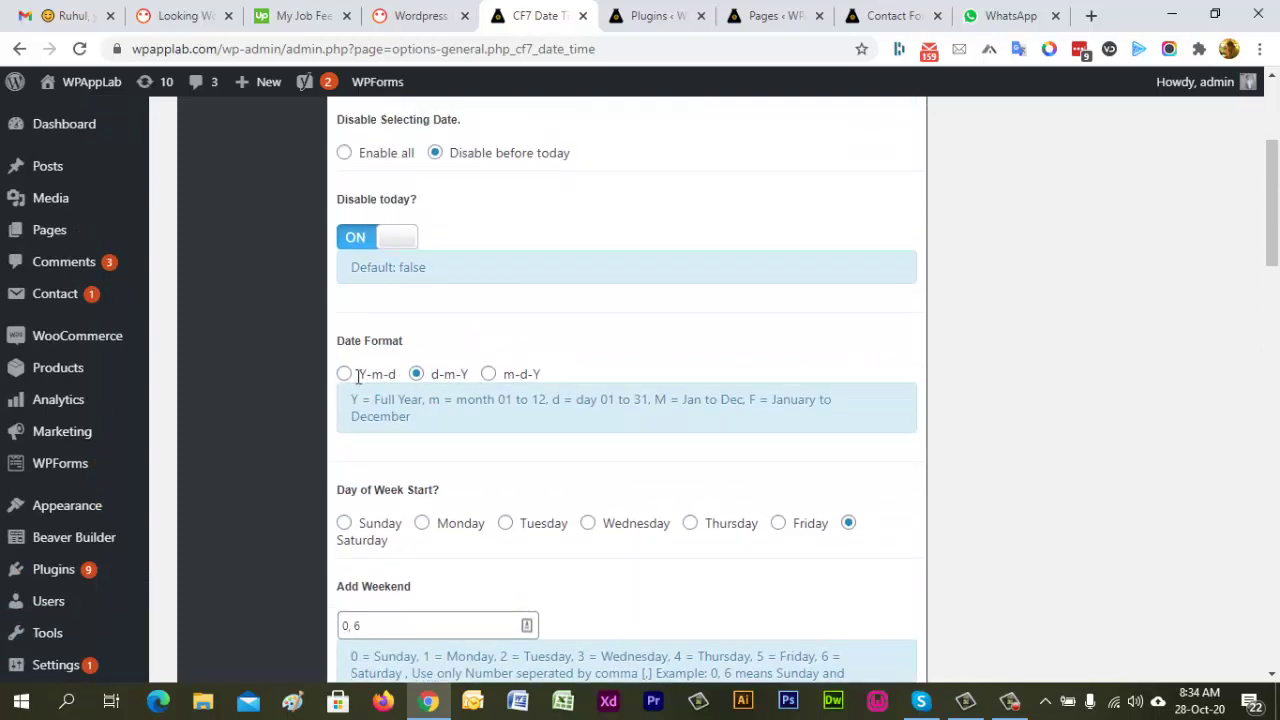
left_click_drag(358, 374, 397, 374)
scroll(525, 380, "down", 6)
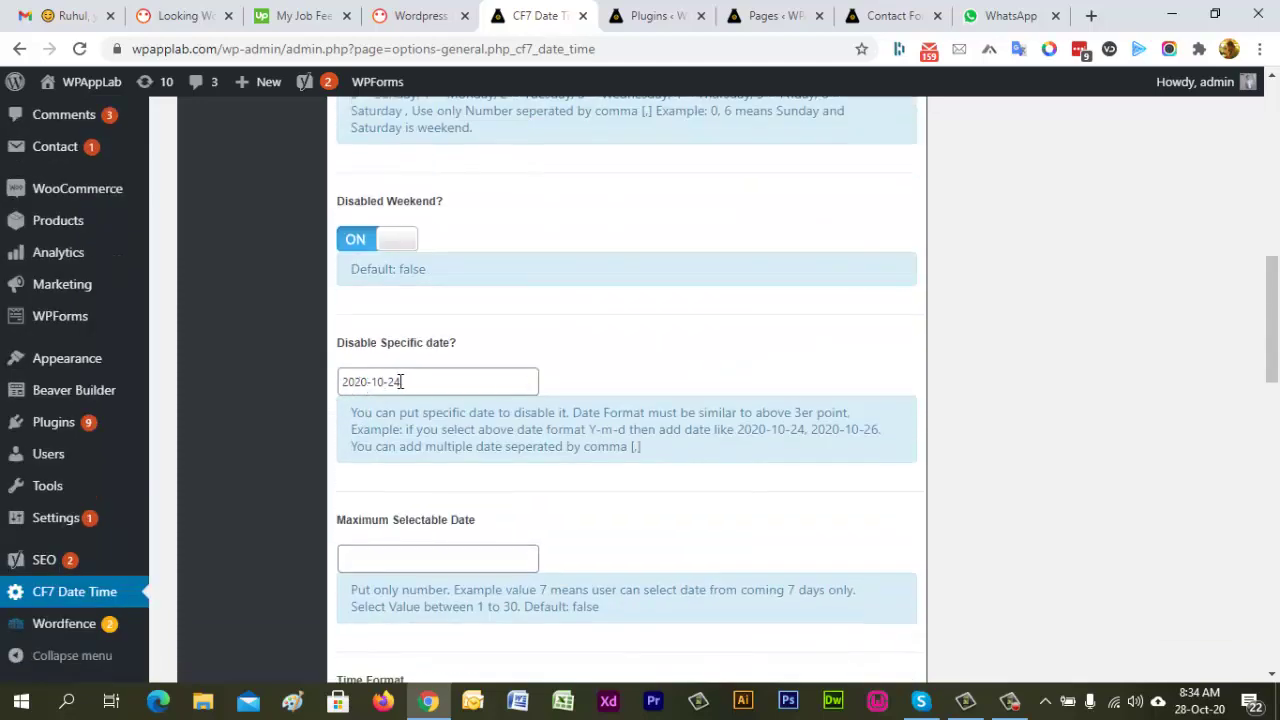
scroll(578, 340, "up", 6)
scroll(503, 449, "up", 2)
scroll(470, 400, "down", 2)
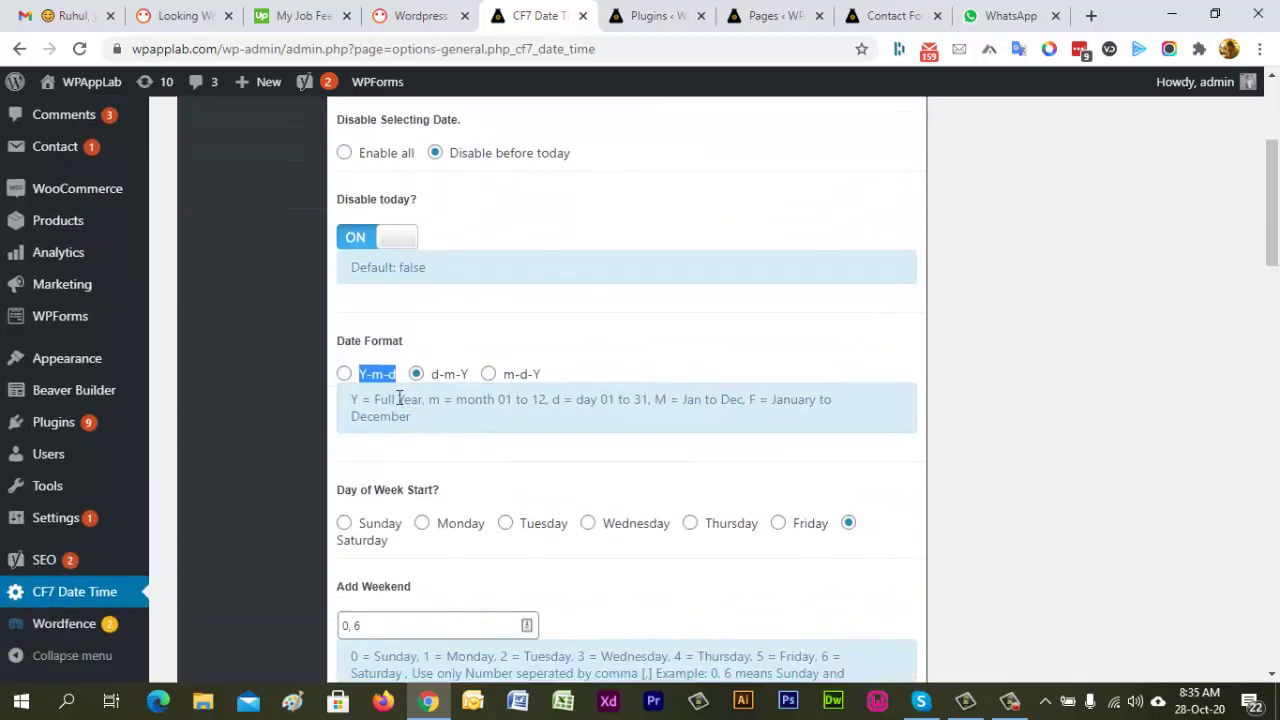
scroll(555, 467, "down", 8)
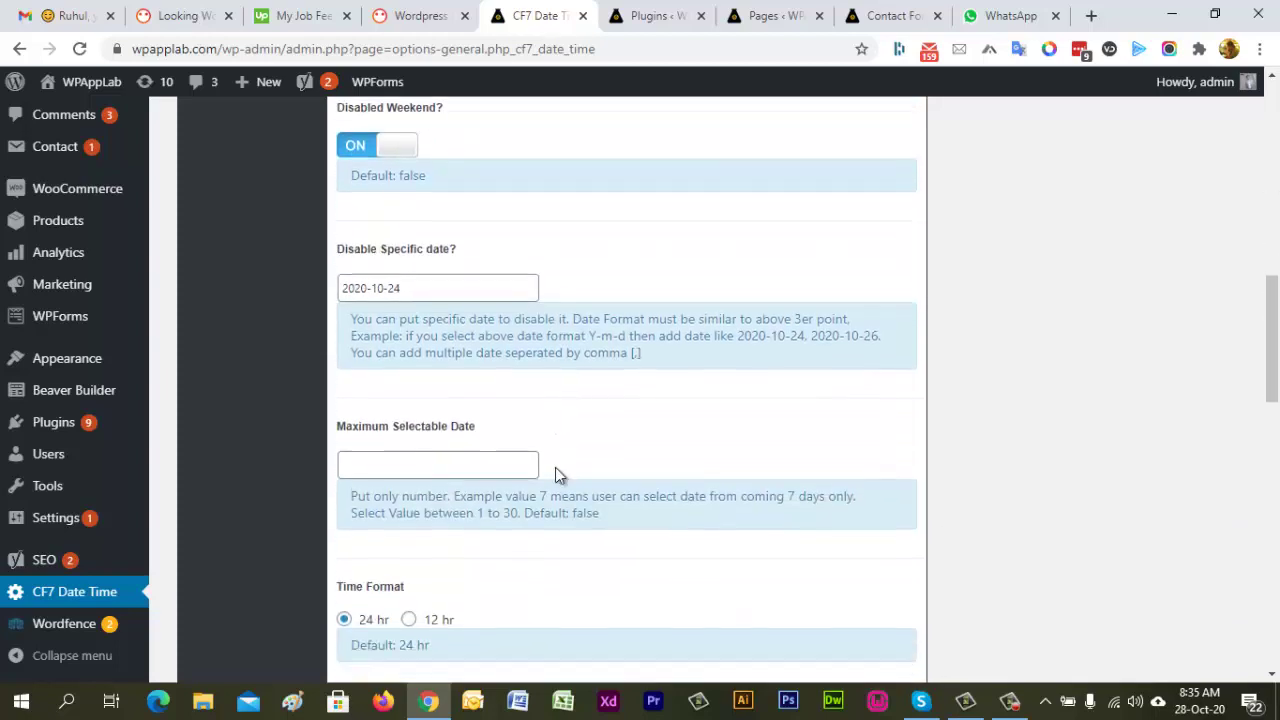
Step: Try 24-10-2020 as the Disable Specific date value and clear the field again
left_click_drag(408, 284, 329, 295)
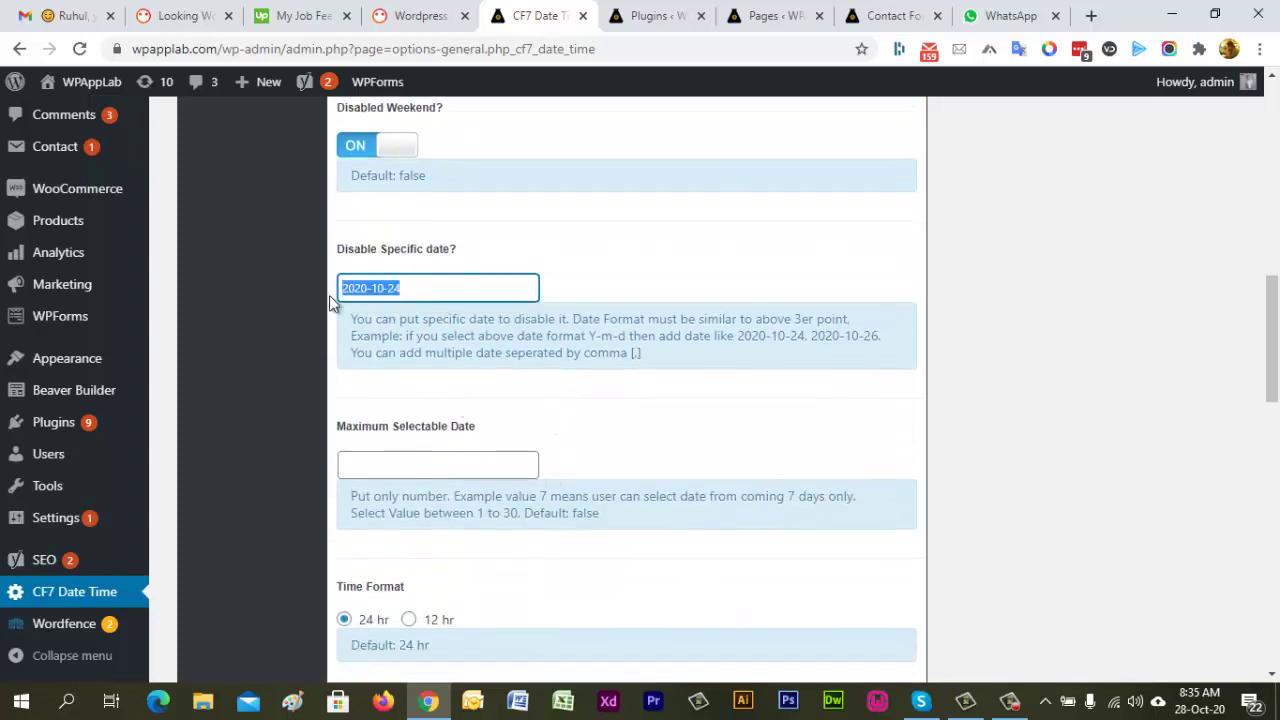
type("24-10-2020")
left_click_drag(410, 288, 340, 287)
key("BackSpace")
Step: Set Maximum Selectable Date to 7 in the CF7 Date Time settings and save the changes
scroll(800, 391, "down", 2)
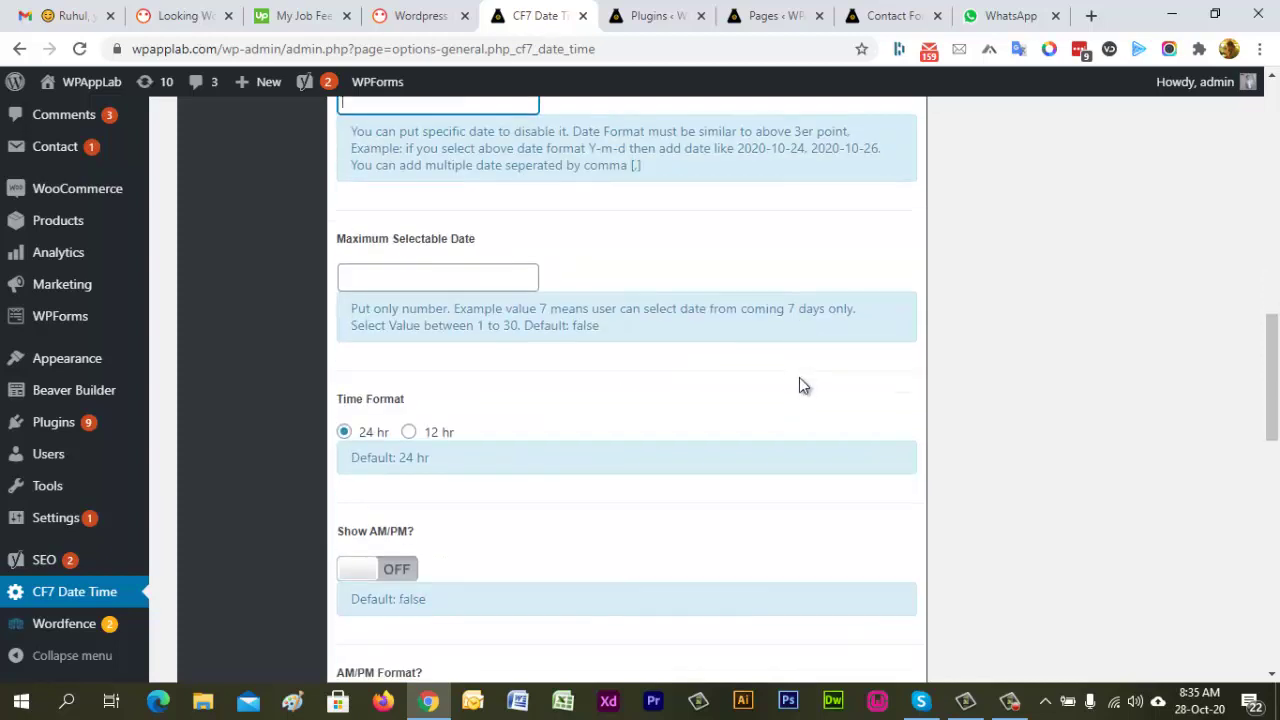
left_click(381, 282)
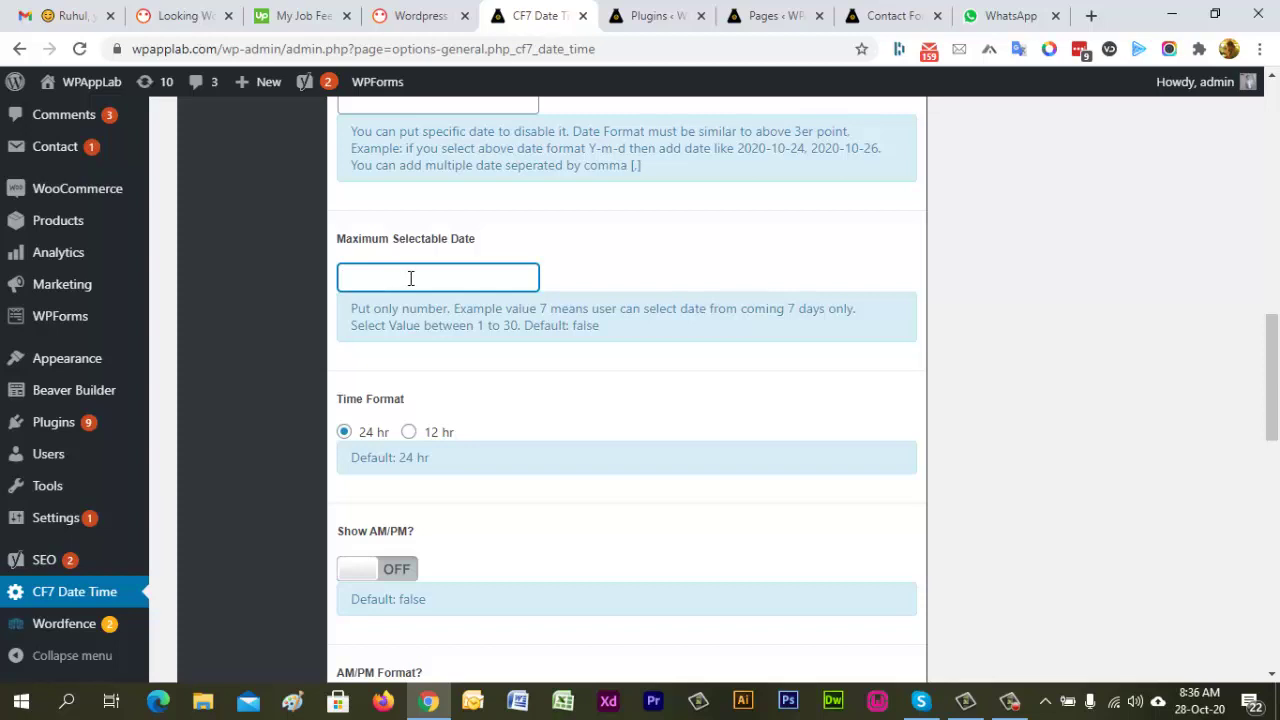
type("30")
left_click_drag(392, 278, 313, 281)
scroll(534, 320, "down", 1)
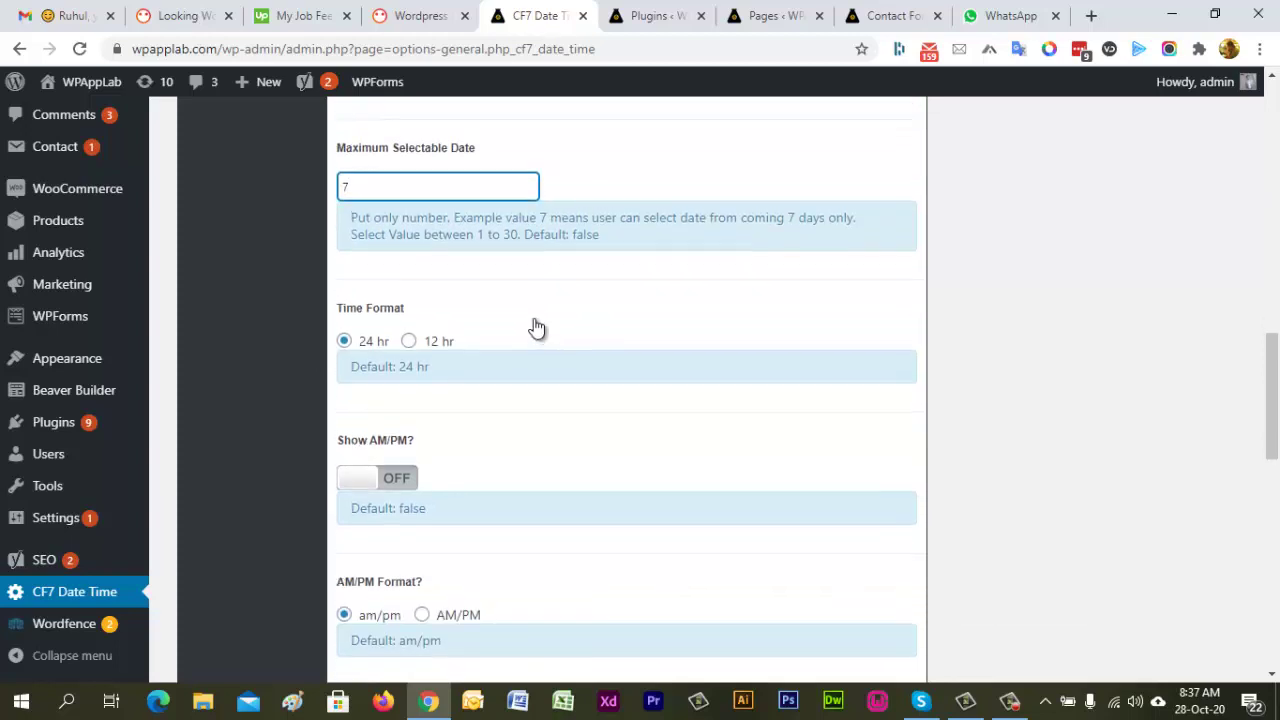
scroll(534, 325, "up", 1)
scroll(590, 337, "down", 1)
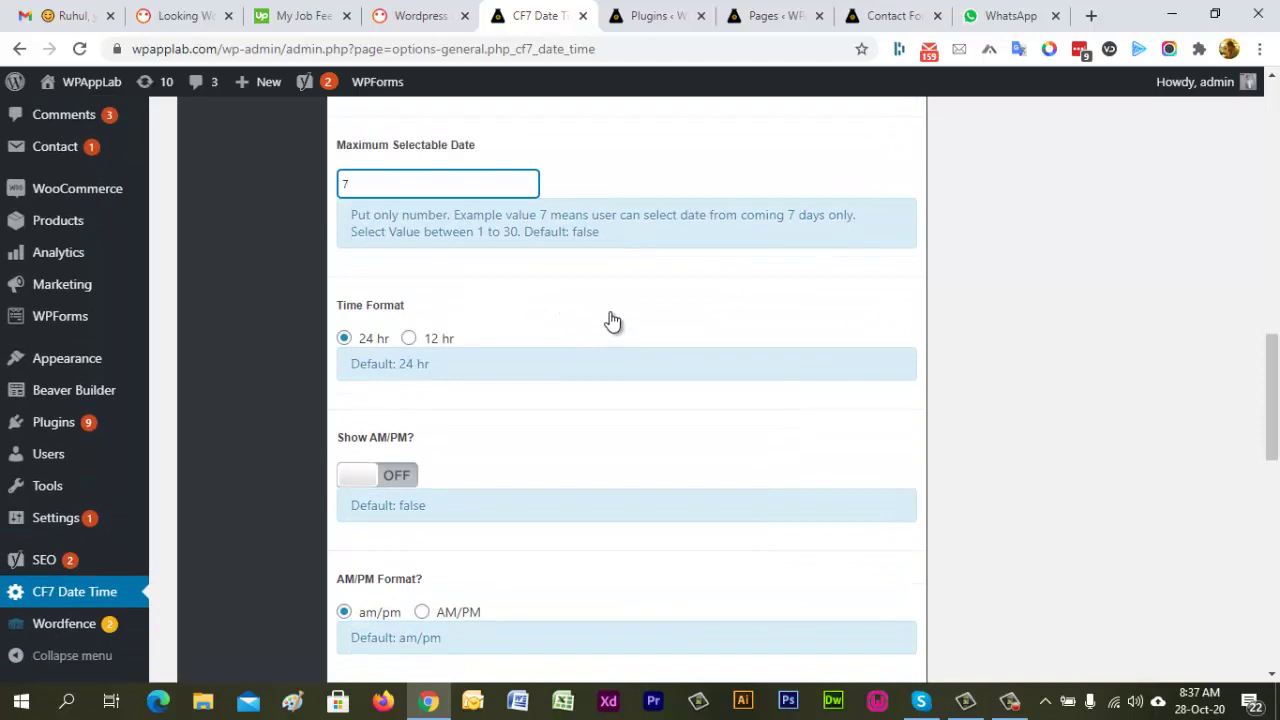
scroll(612, 320, "up", 13)
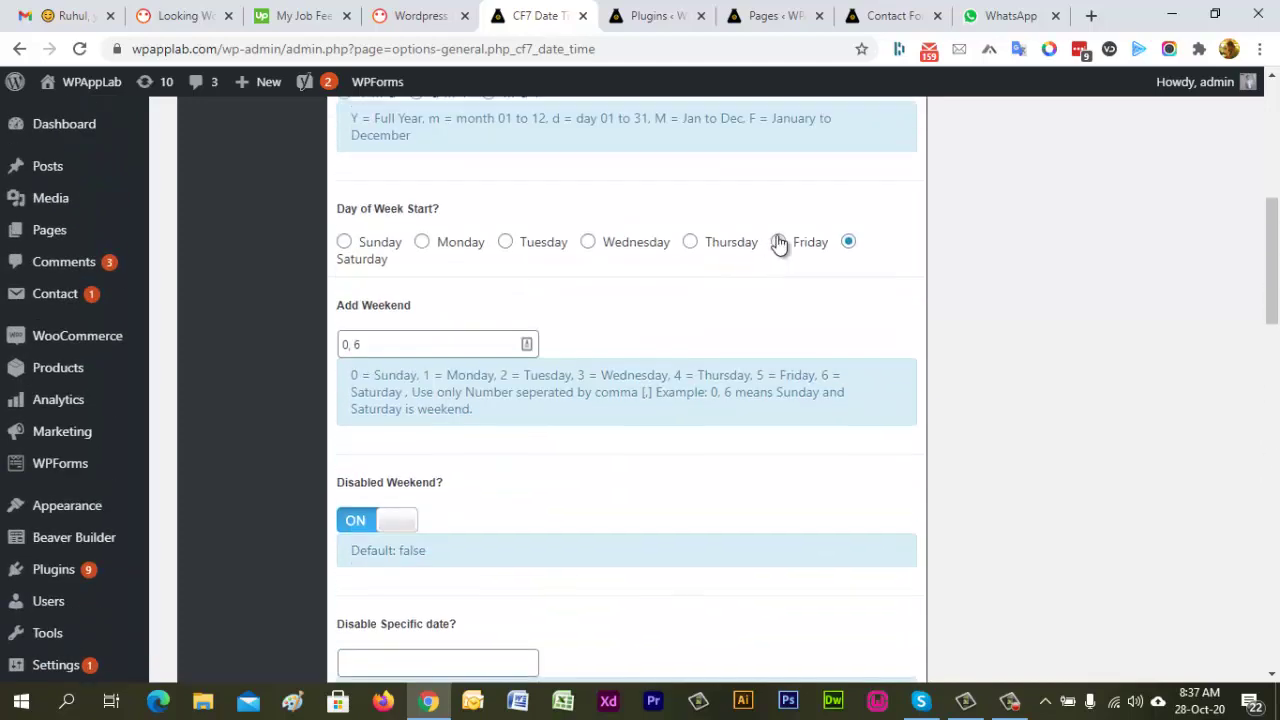
left_click(866, 168)
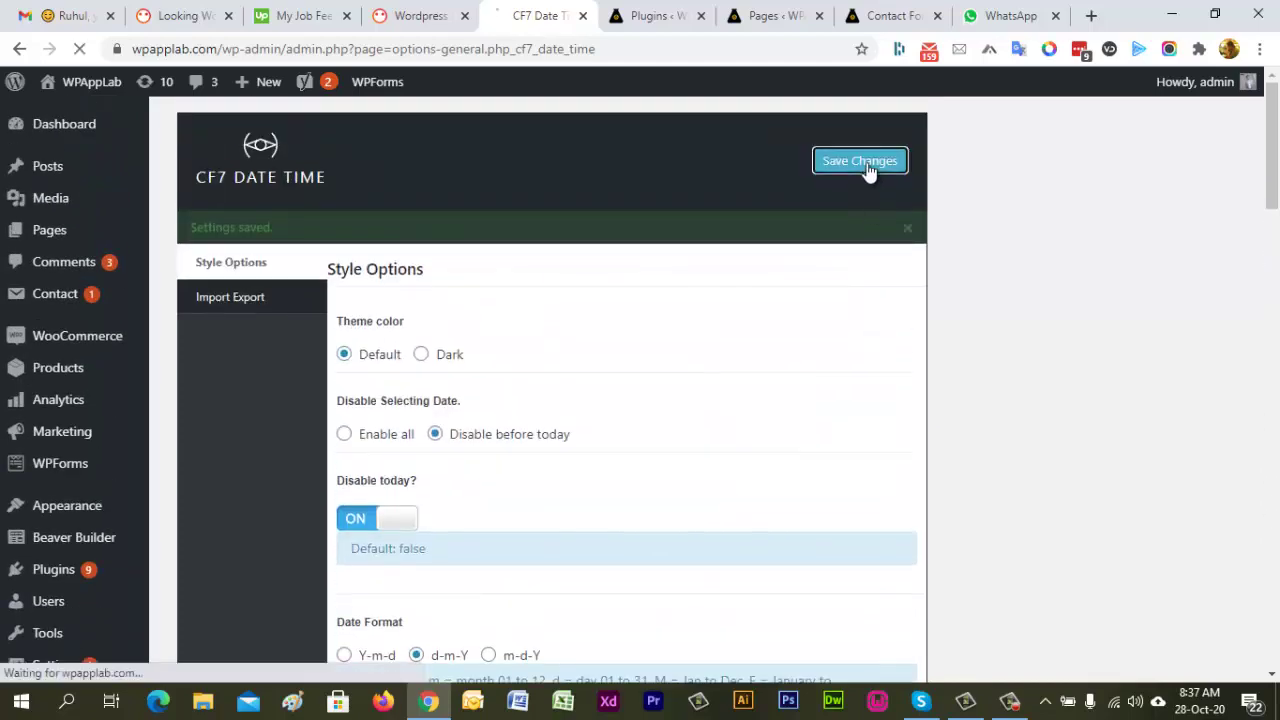
Step: Reload the contact form page and check which October, November and December dates are selectable in the Date Picker calendar
left_click(886, 16)
left_click(503, 47)
key("Return")
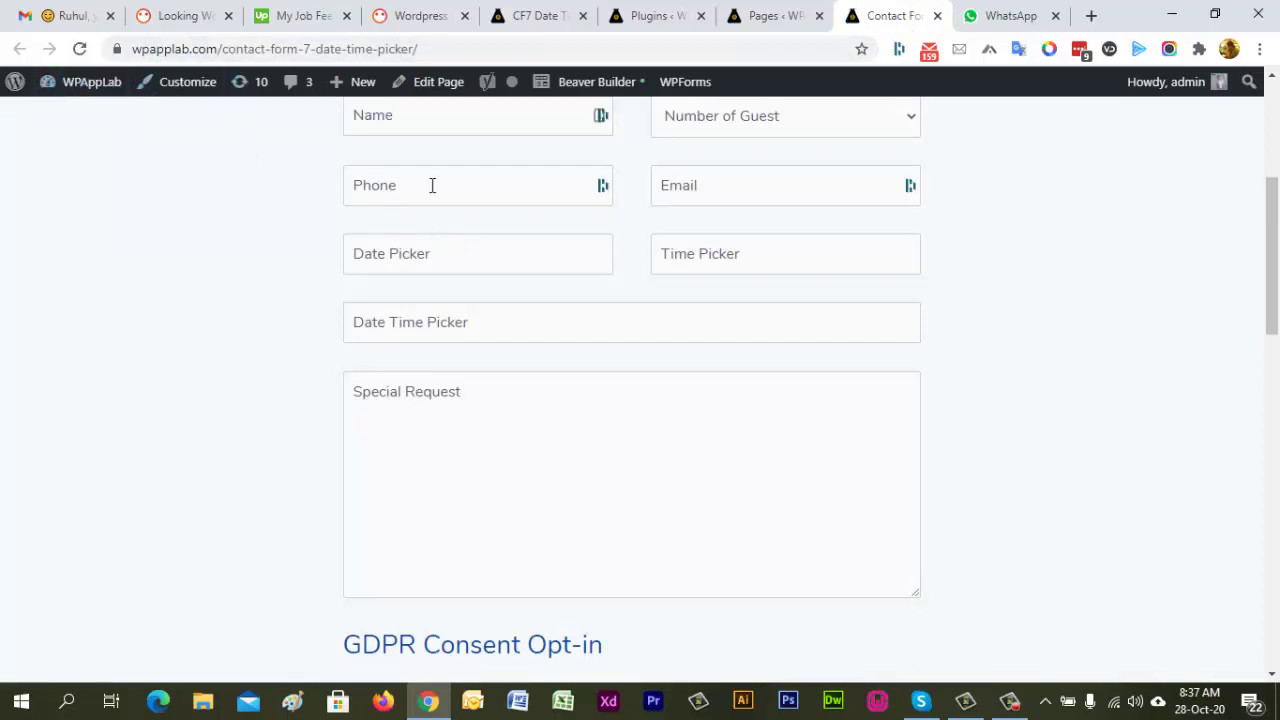
left_click(422, 250)
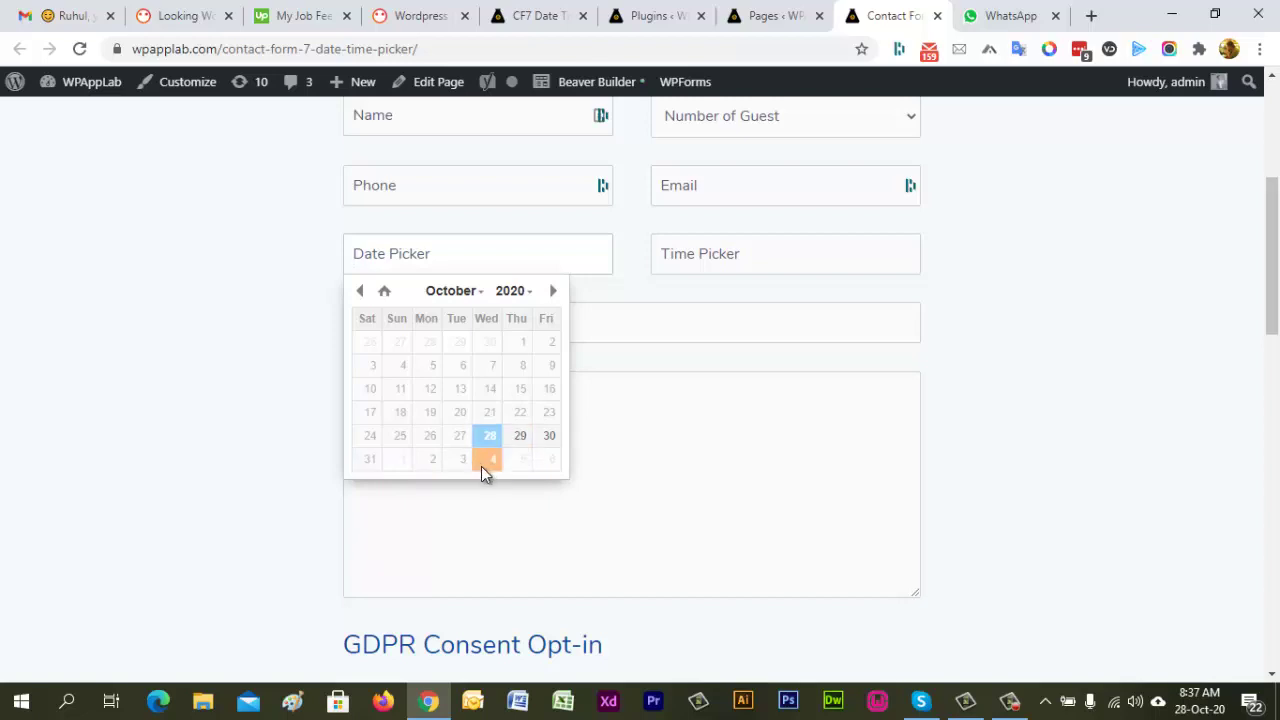
left_click(553, 292)
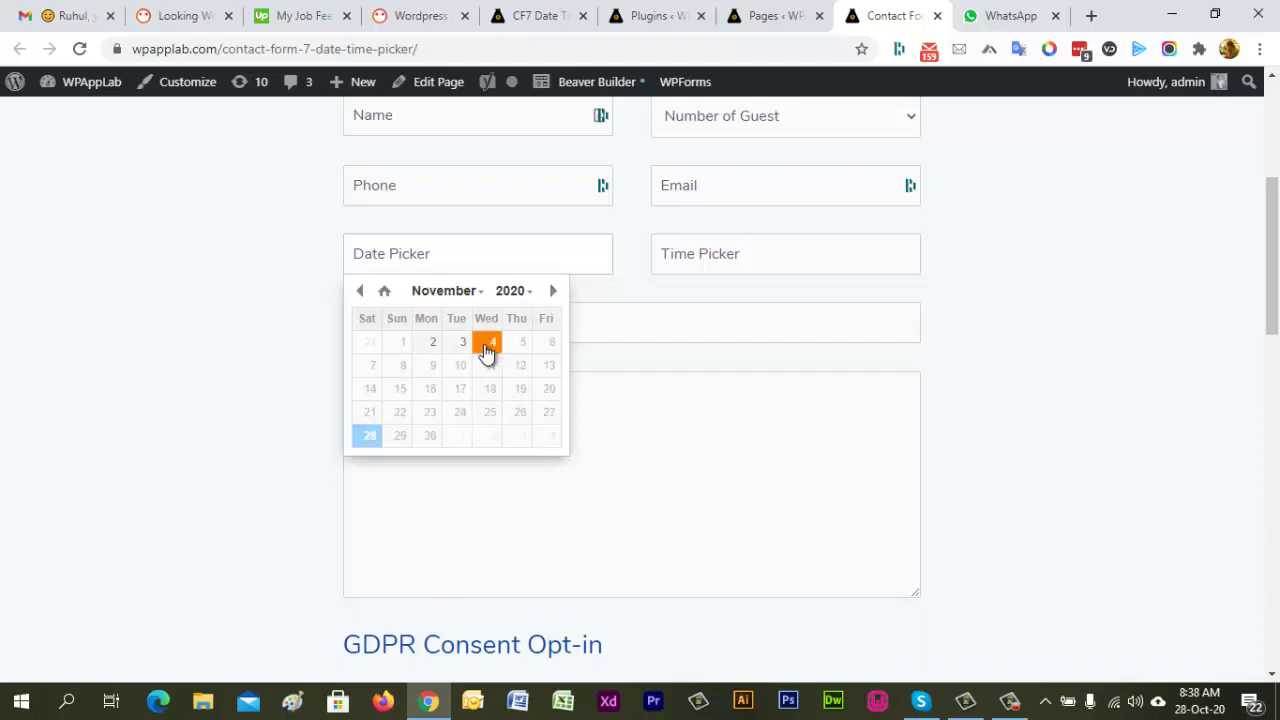
left_click(553, 291)
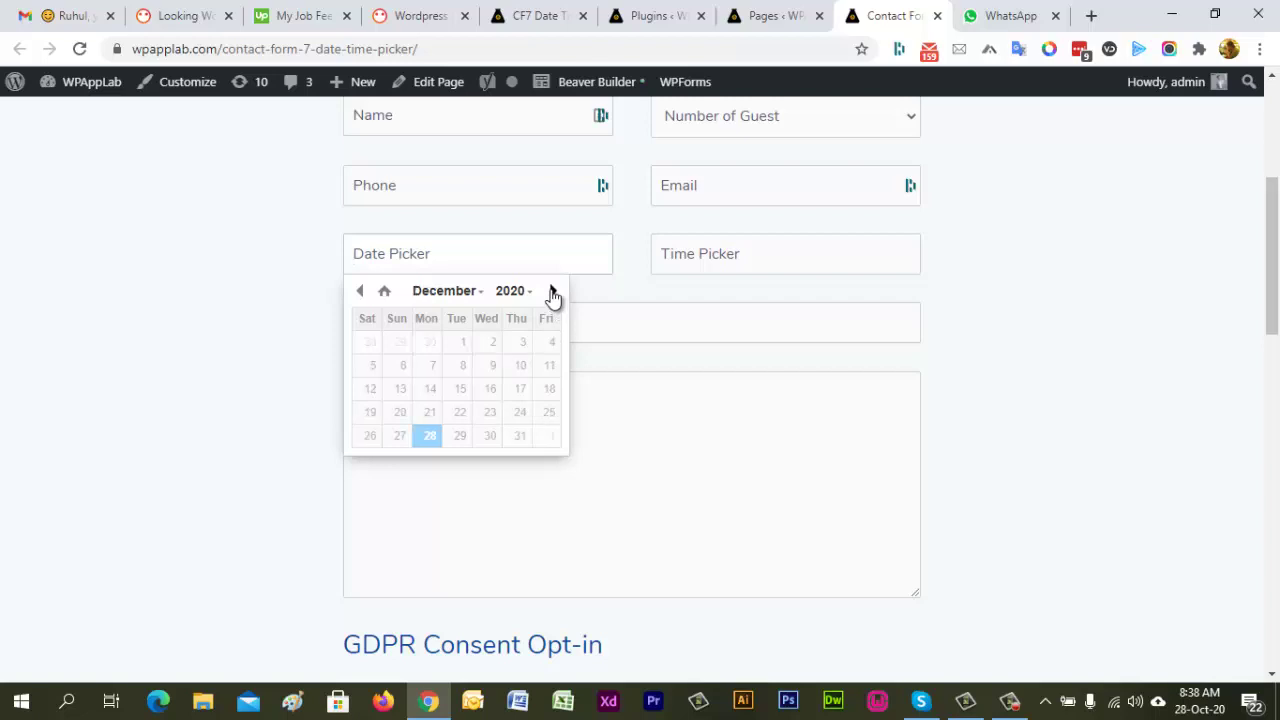
left_click(360, 292)
left_click(360, 292)
Step: Set Time Format to 12 hr in the CF7 Date Time settings
key("ctrl+5")
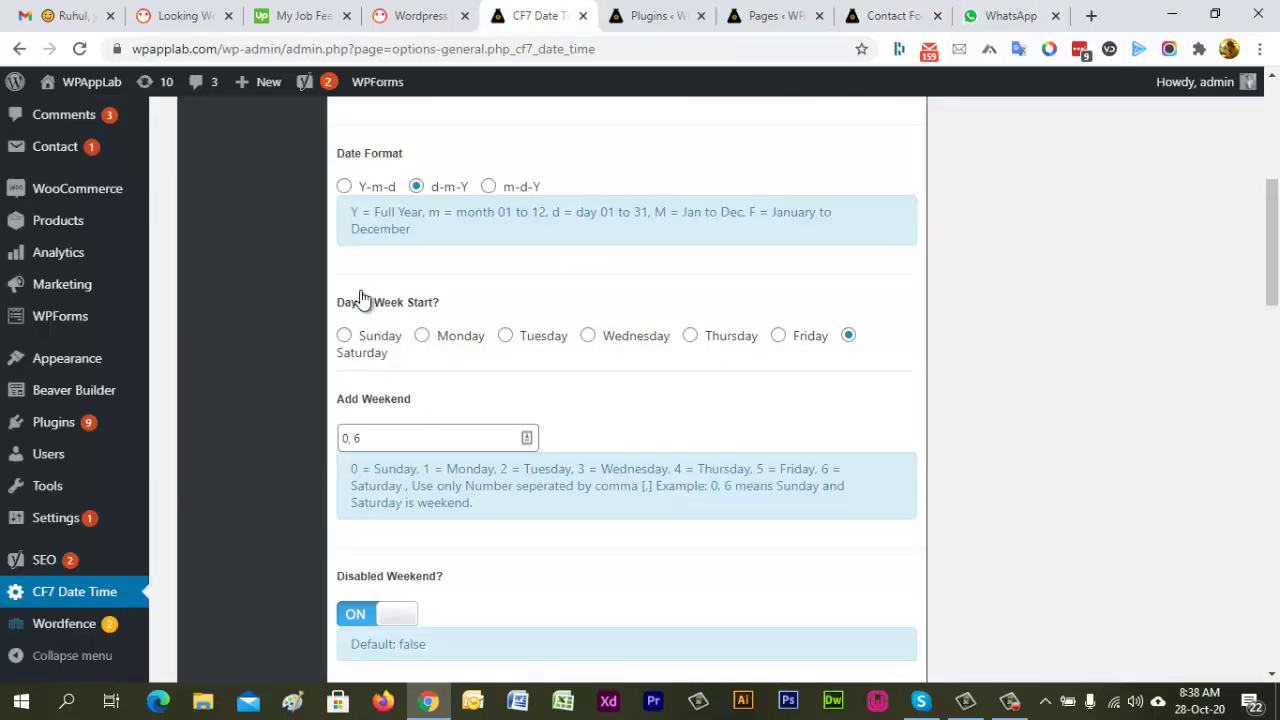
scroll(677, 391, "down", 10)
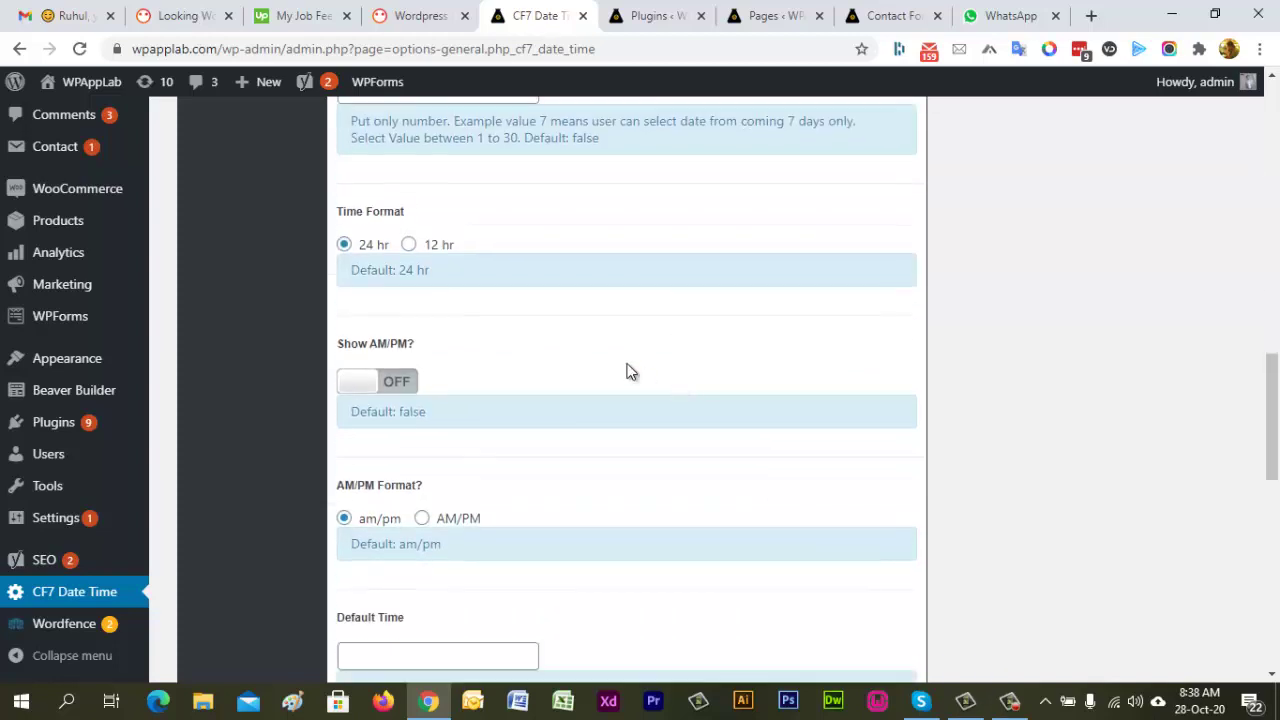
left_click(409, 245)
Step: Check the format of the times listed in the contact form's Time Picker
left_click(864, 30)
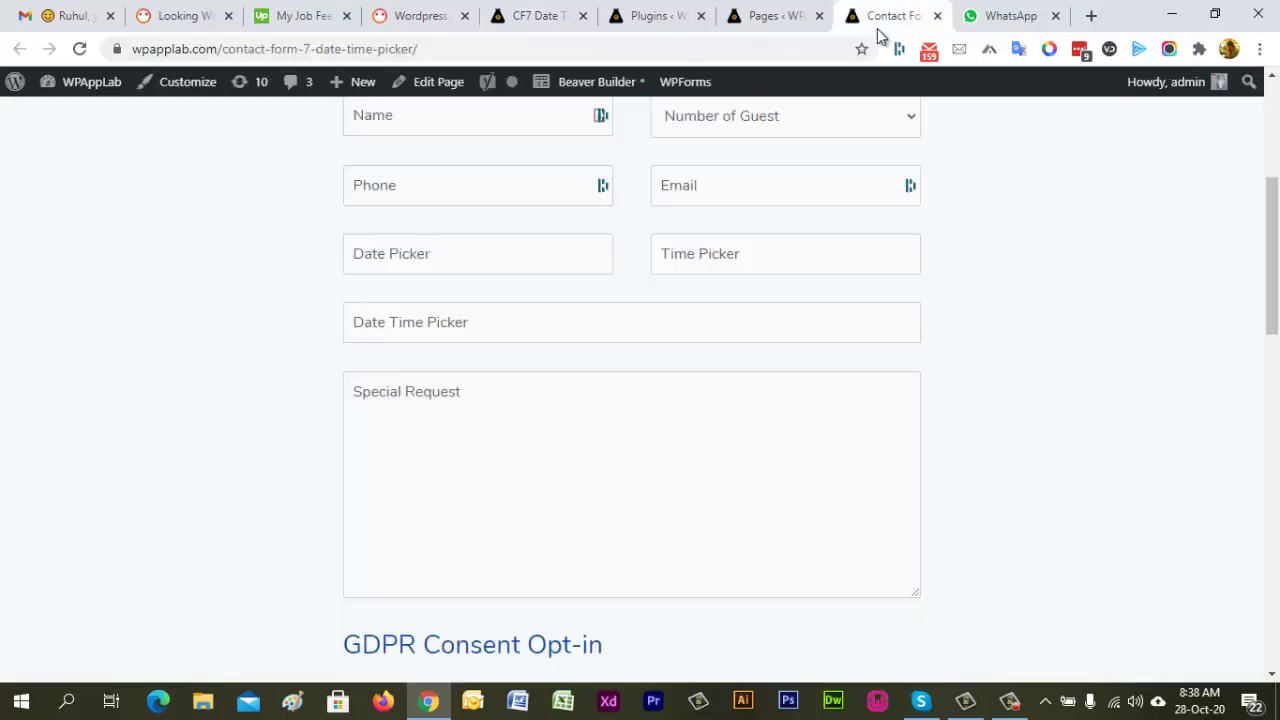
left_click(700, 250)
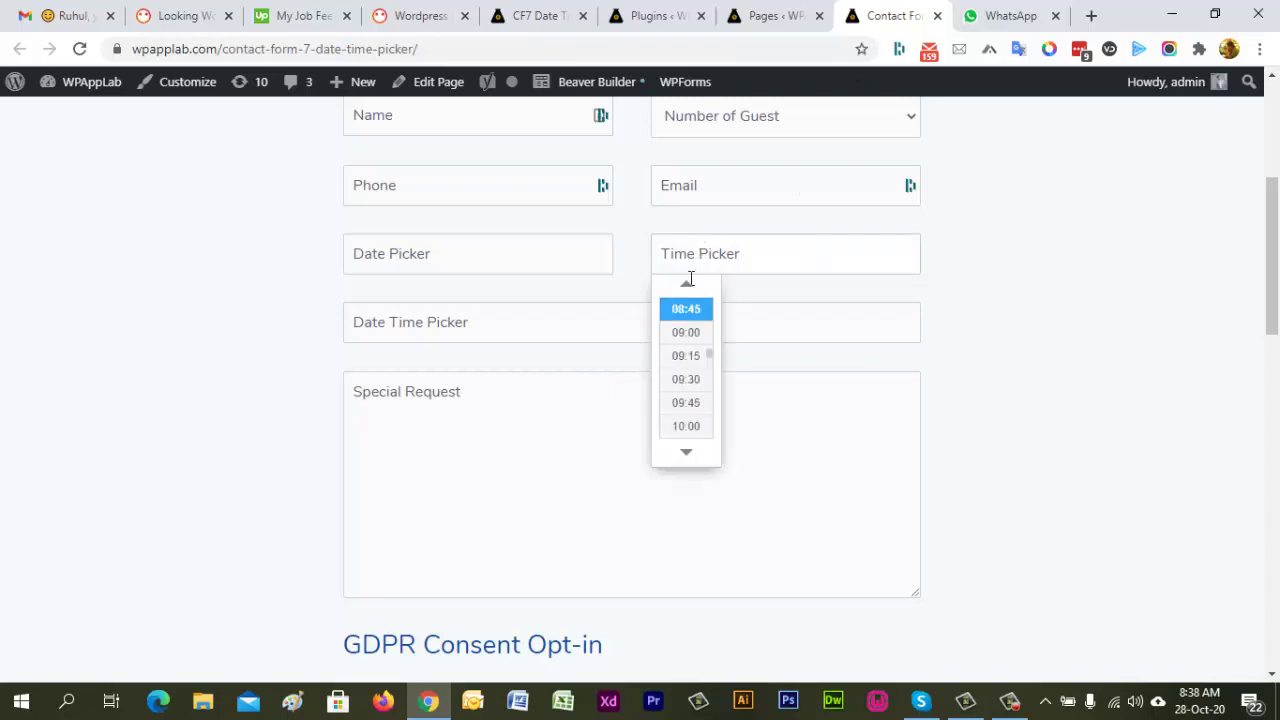
scroll(697, 398, "down", 6)
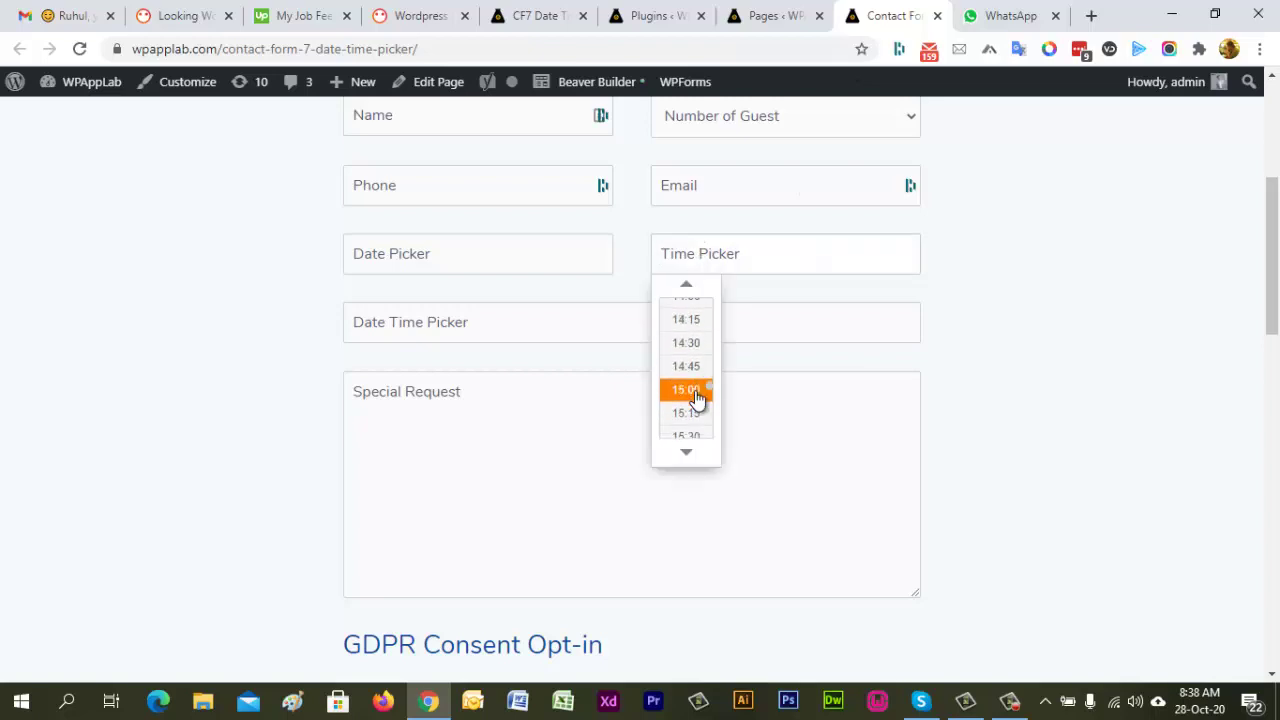
Step: Turn on Show AM/PM in the CF7 Date Time settings and save the changes
scroll(697, 398, "down", 4)
left_click(535, 15)
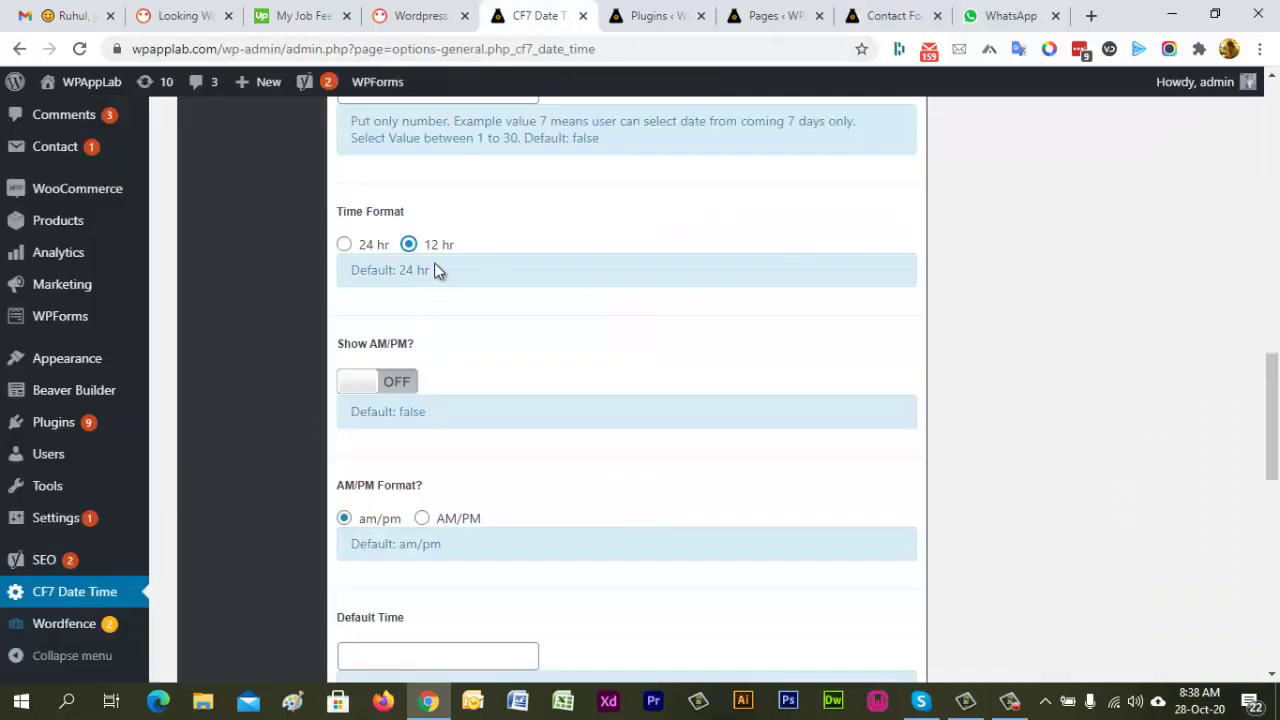
left_click(396, 386)
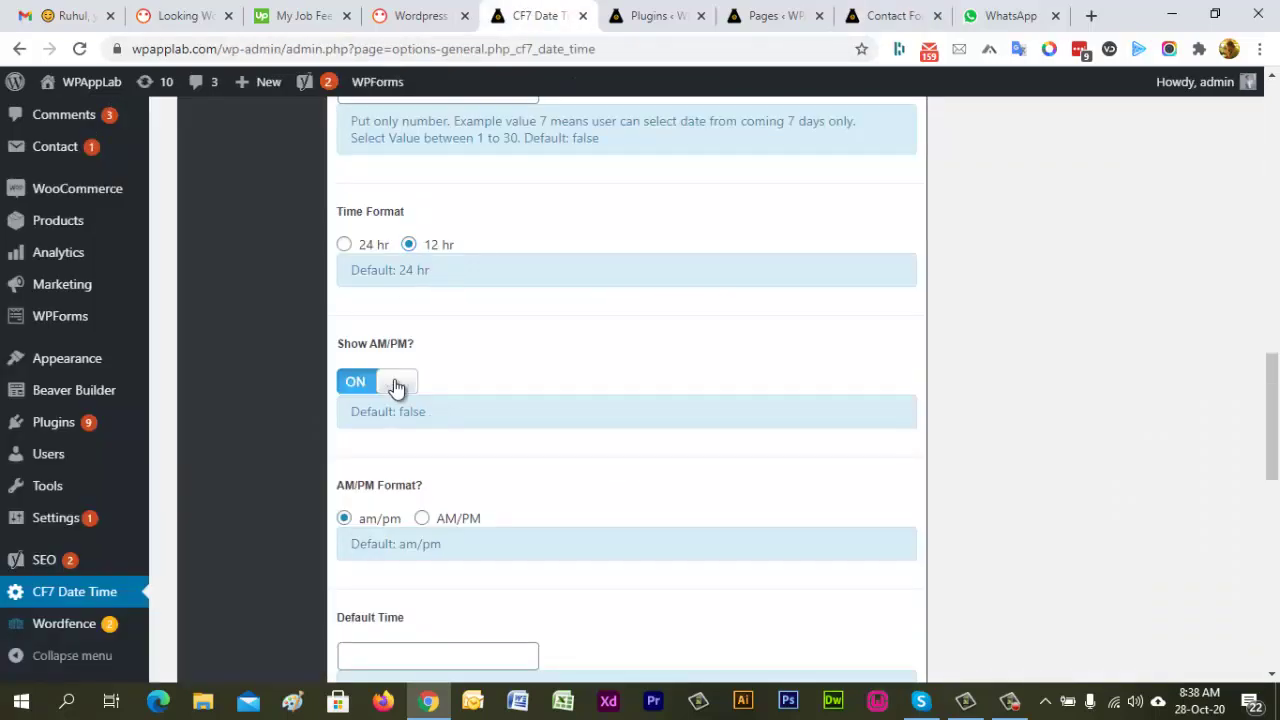
scroll(523, 394, "down", 1)
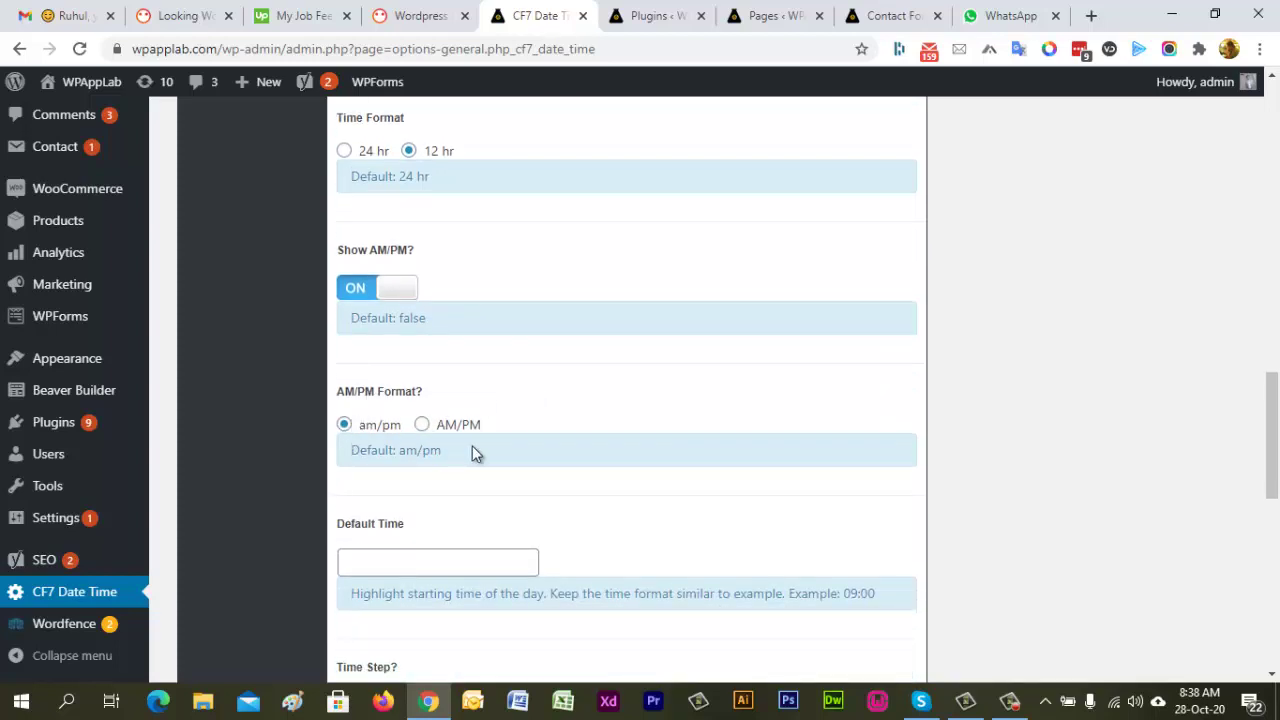
scroll(914, 434, "up", 4)
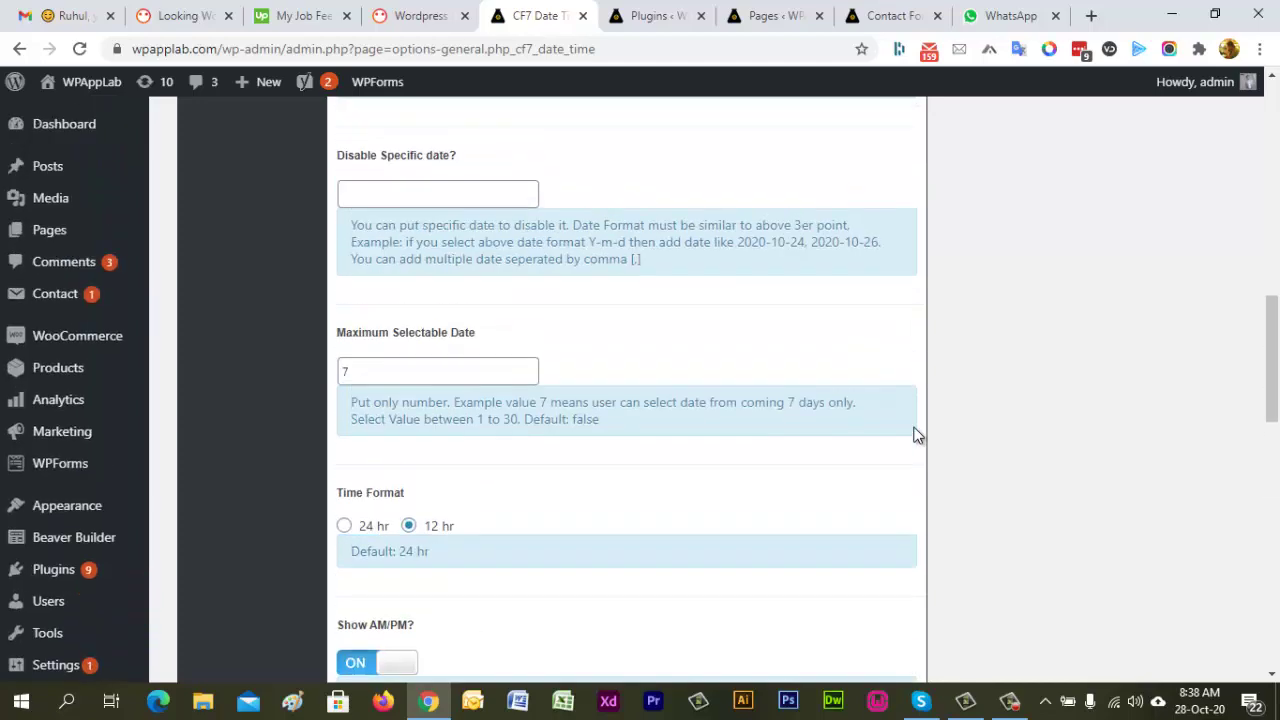
scroll(914, 434, "up", 10)
left_click(878, 162)
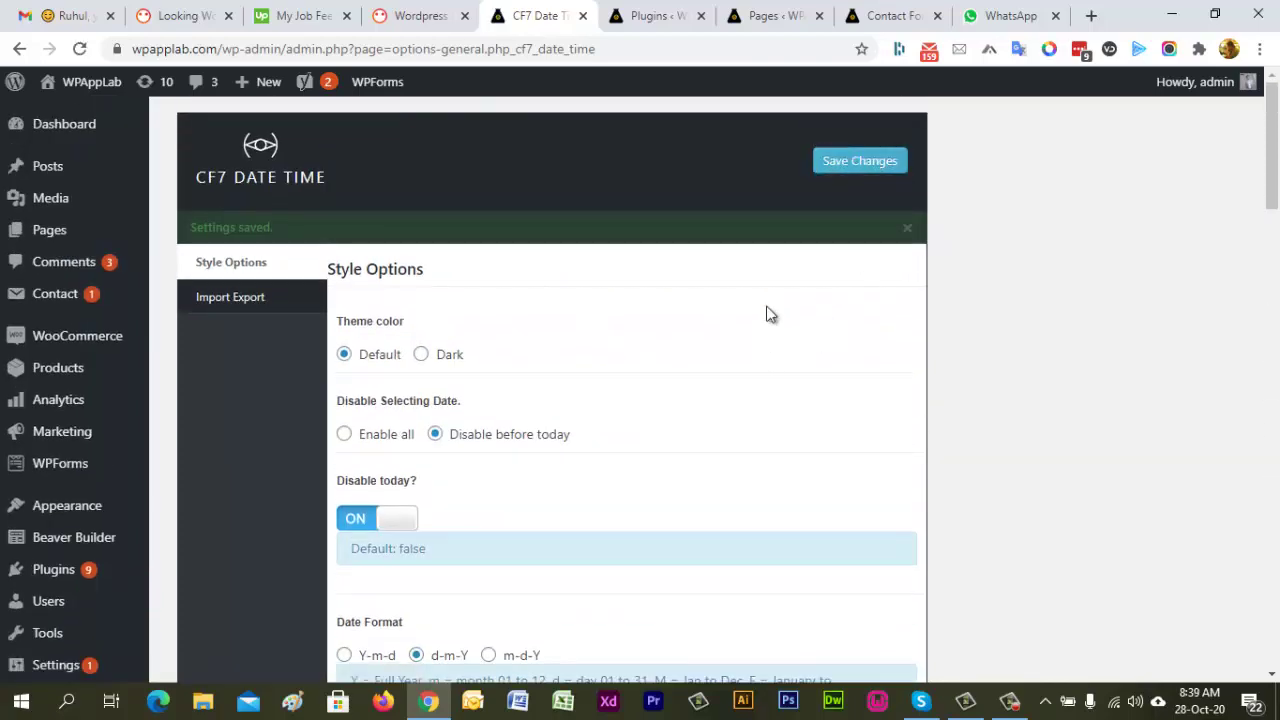
Step: Reload the contact form page and check the am/pm labels on the times in the Time Picker
left_click(888, 17)
left_click(663, 54)
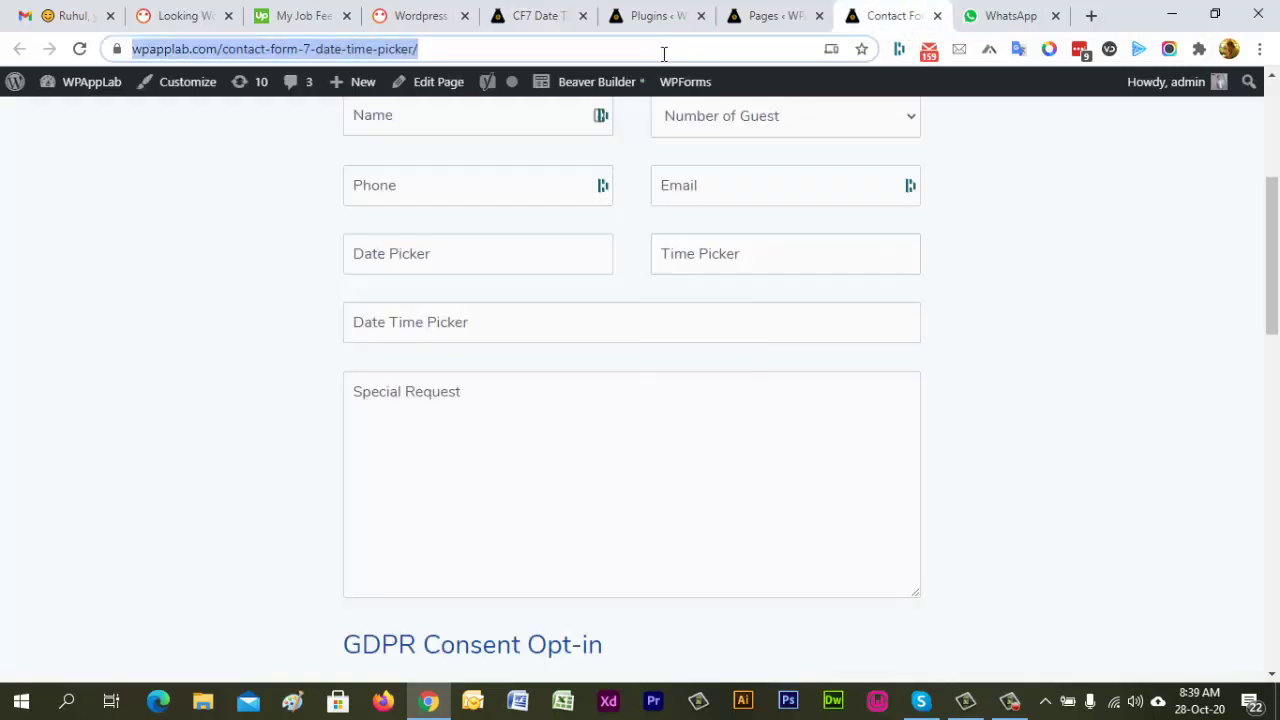
key("Return")
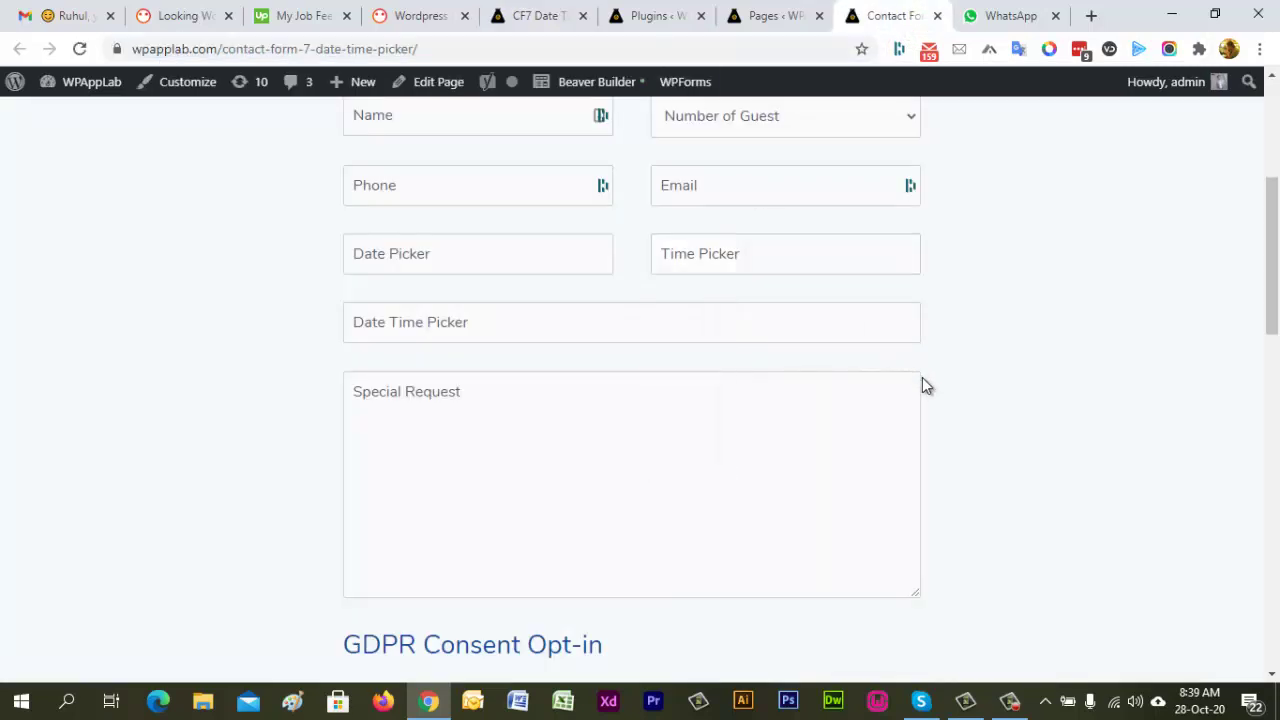
left_click(717, 261)
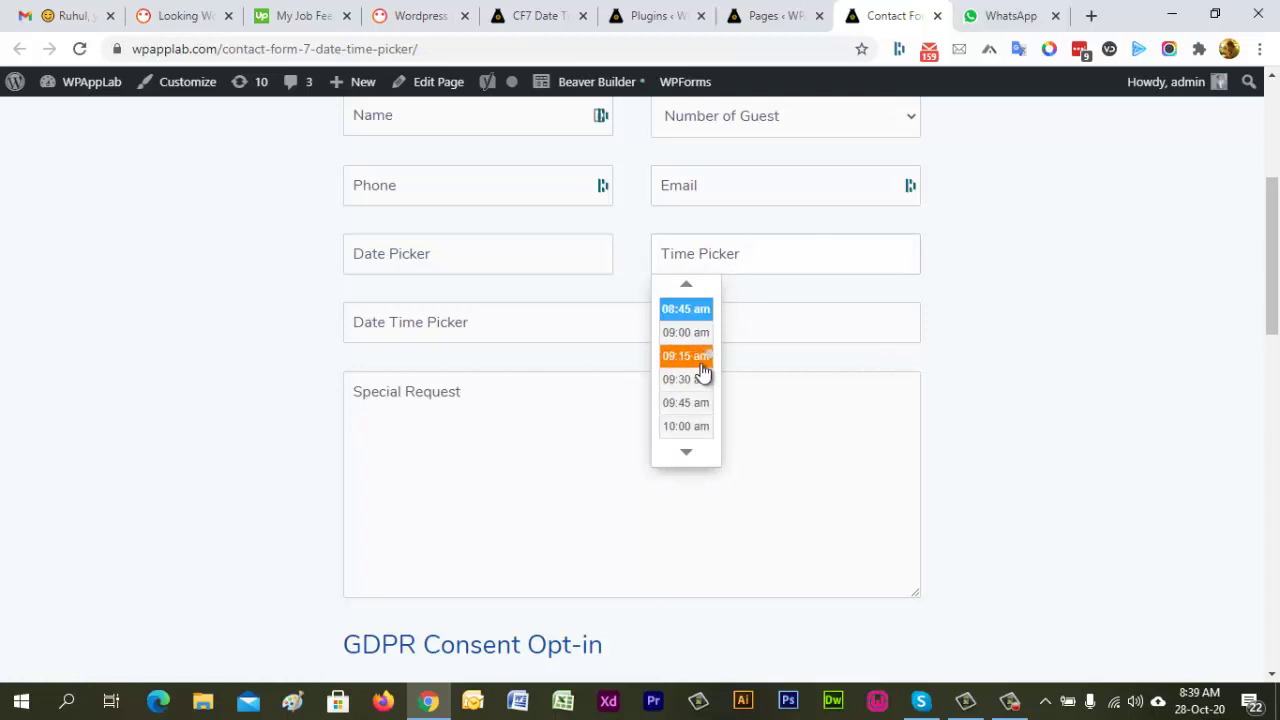
scroll(697, 378, "down", 1)
scroll(695, 381, "down", 5)
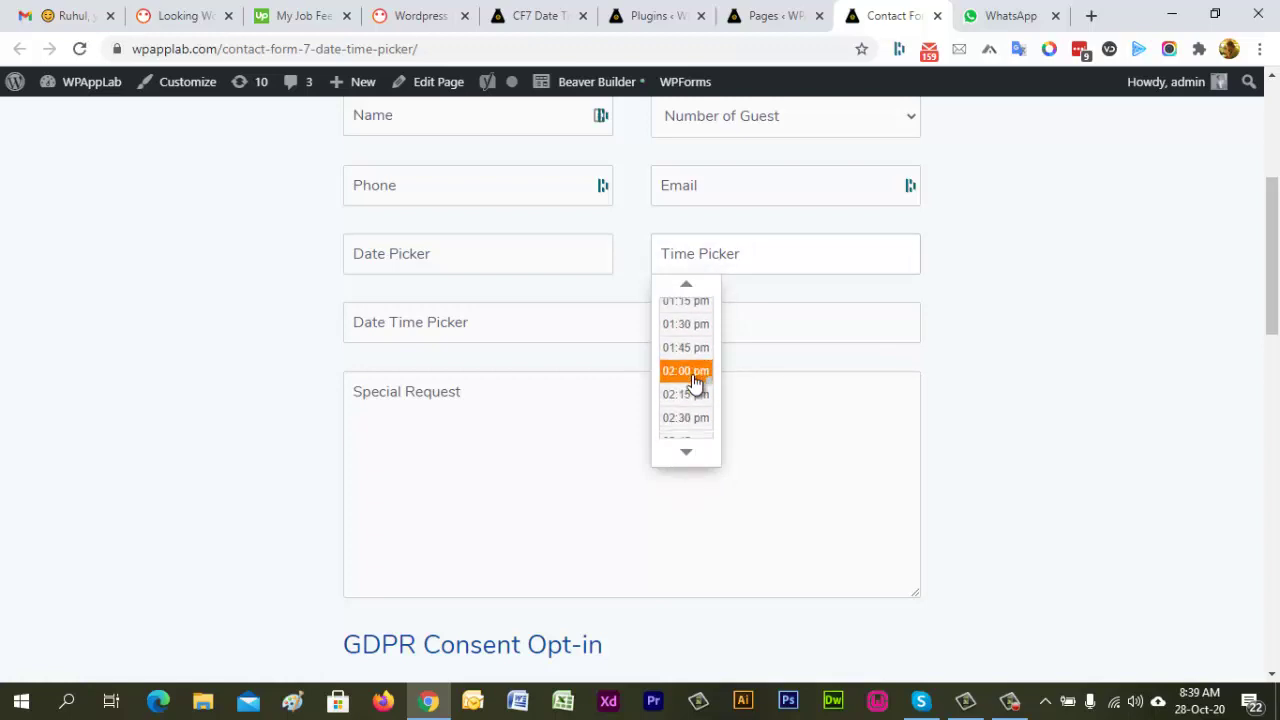
scroll(695, 383, "down", 1)
left_click(1000, 317)
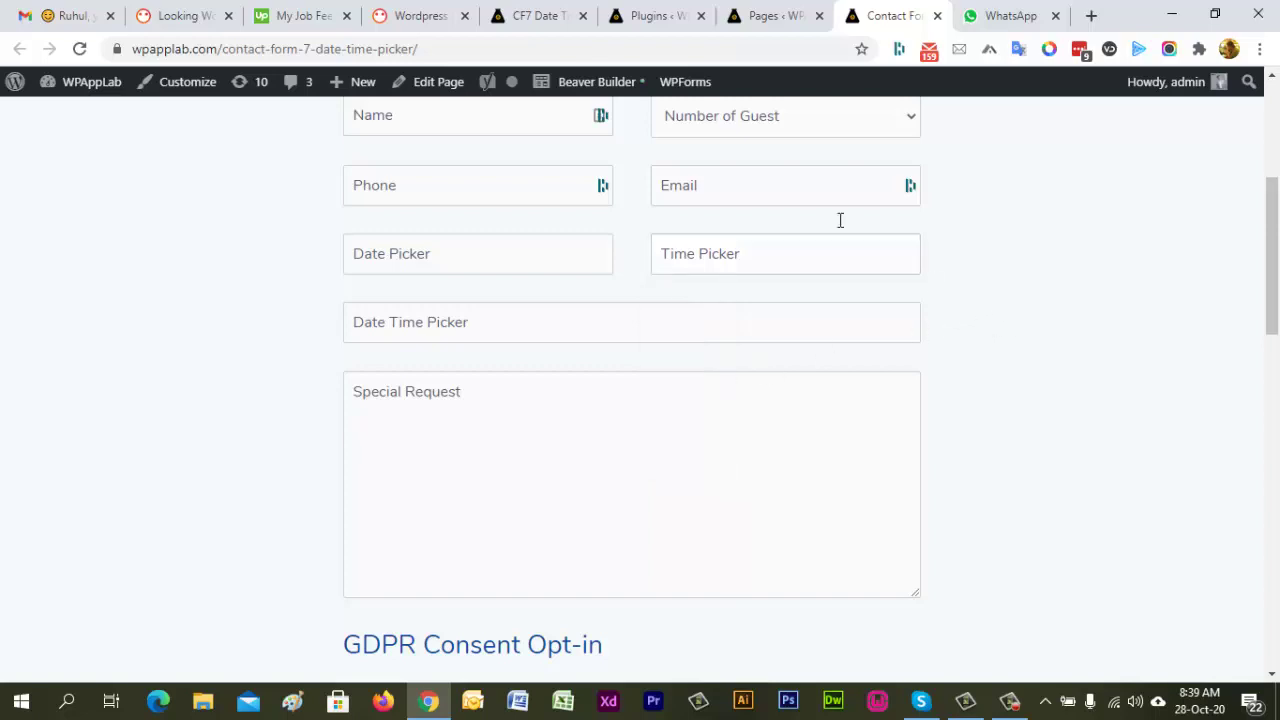
Step: Set Minimum Selectable Time to 9:00 in the CF7 Date Time settings
left_click(546, 18)
scroll(888, 452, "down", 5)
scroll(888, 452, "down", 10)
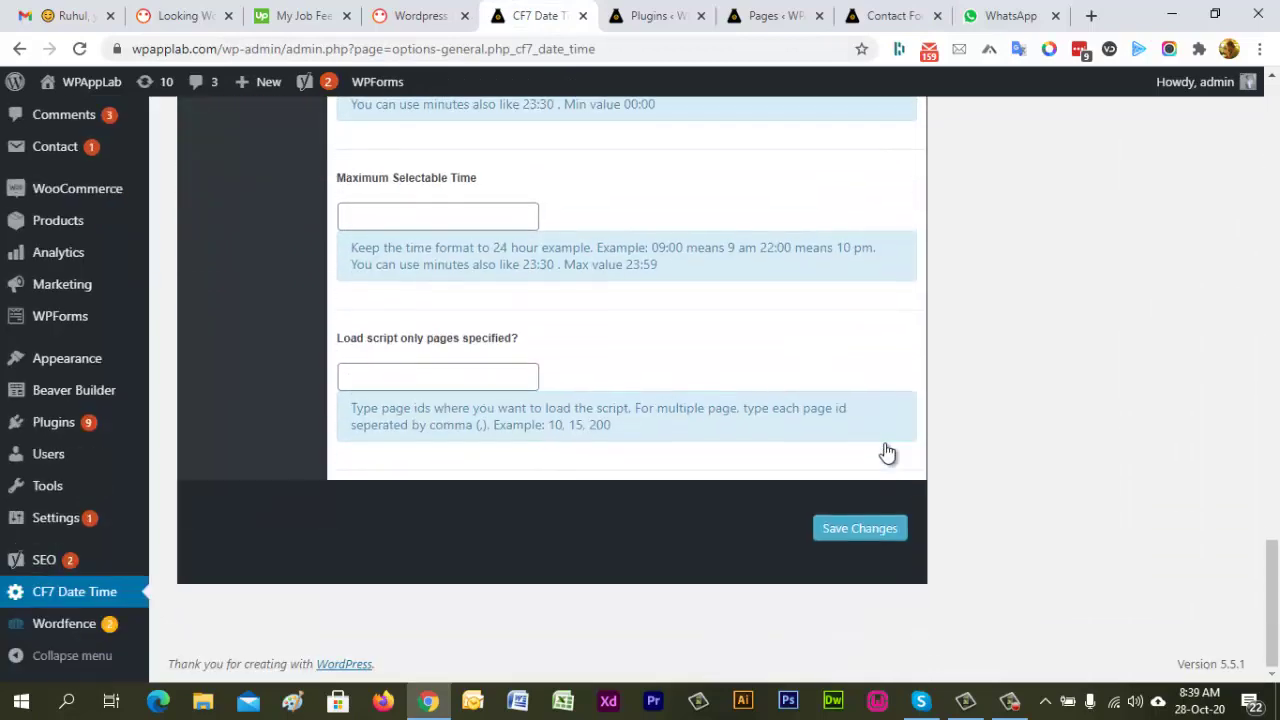
scroll(888, 452, "up", 2)
scroll(884, 452, "up", 1)
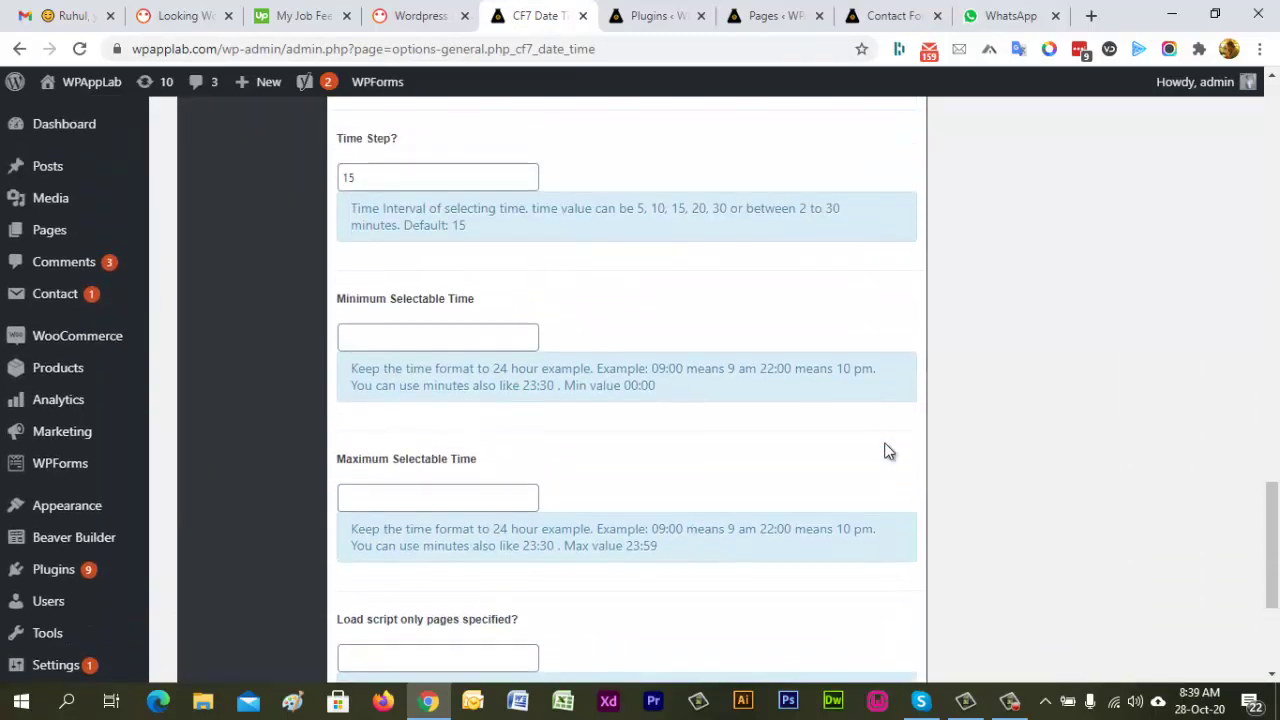
left_click(422, 336)
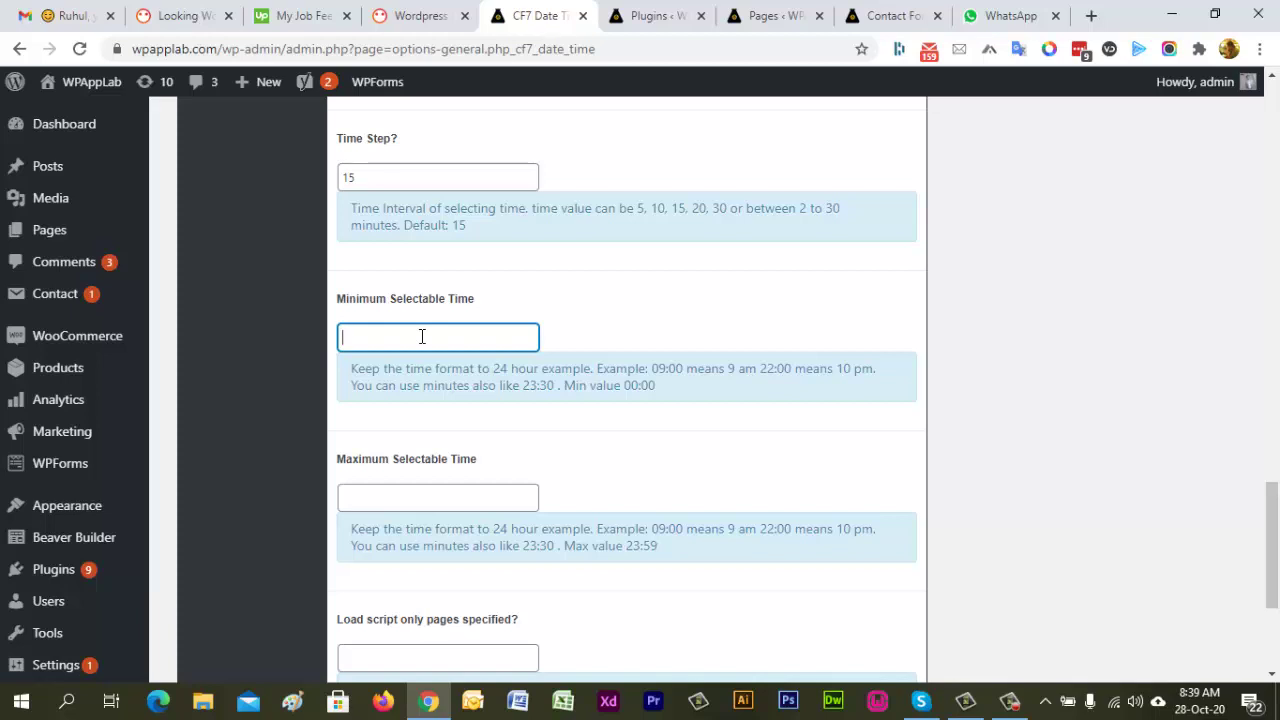
type("0:00")
left_click_drag(342, 338, 349, 338)
type("9")
Step: Set Maximum Selectable Time to 17:00 and save the changes
left_click(434, 505)
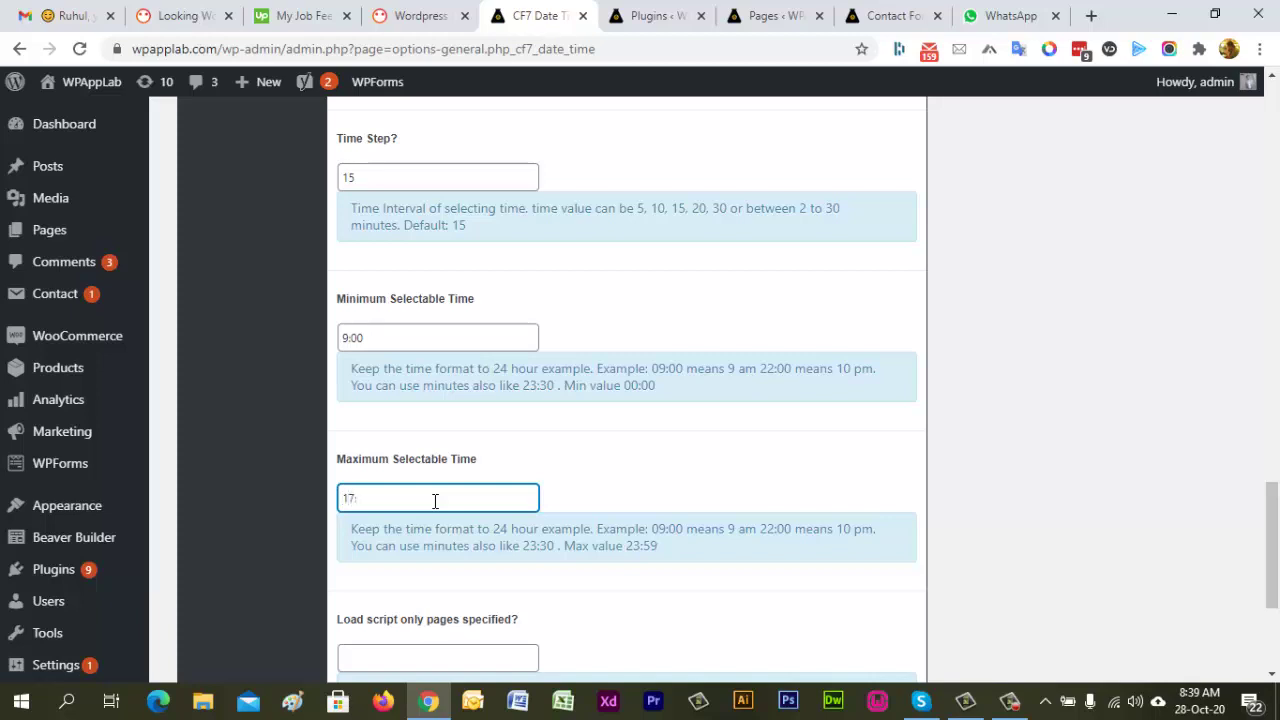
type("00")
scroll(505, 494, "down", 2)
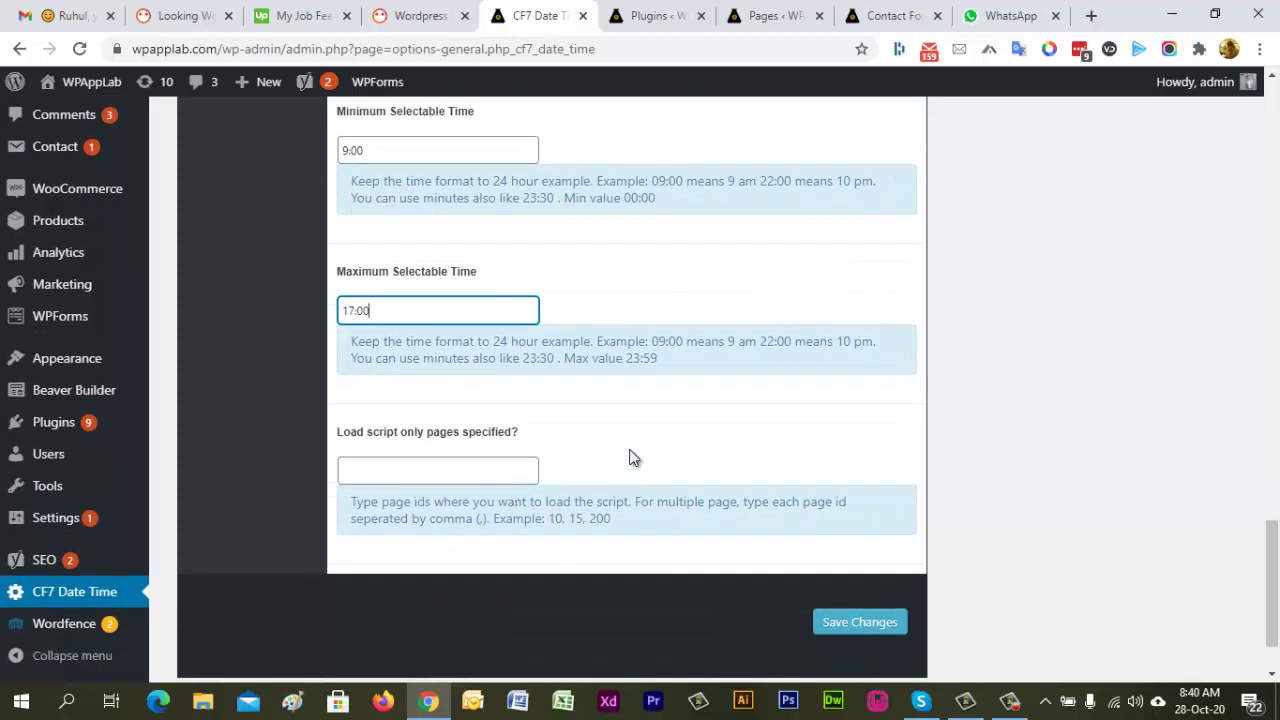
scroll(674, 417, "up", 1)
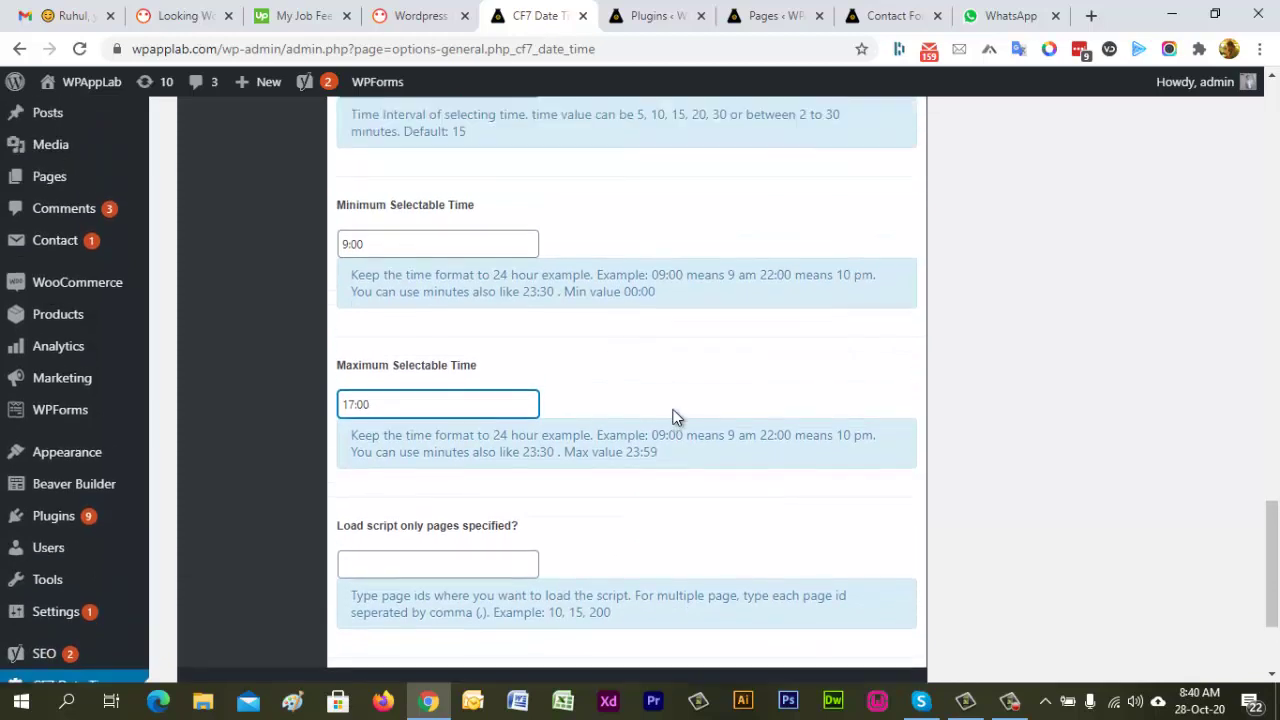
scroll(782, 523, "down", 1)
scroll(782, 523, "down", 1)
left_click(855, 533)
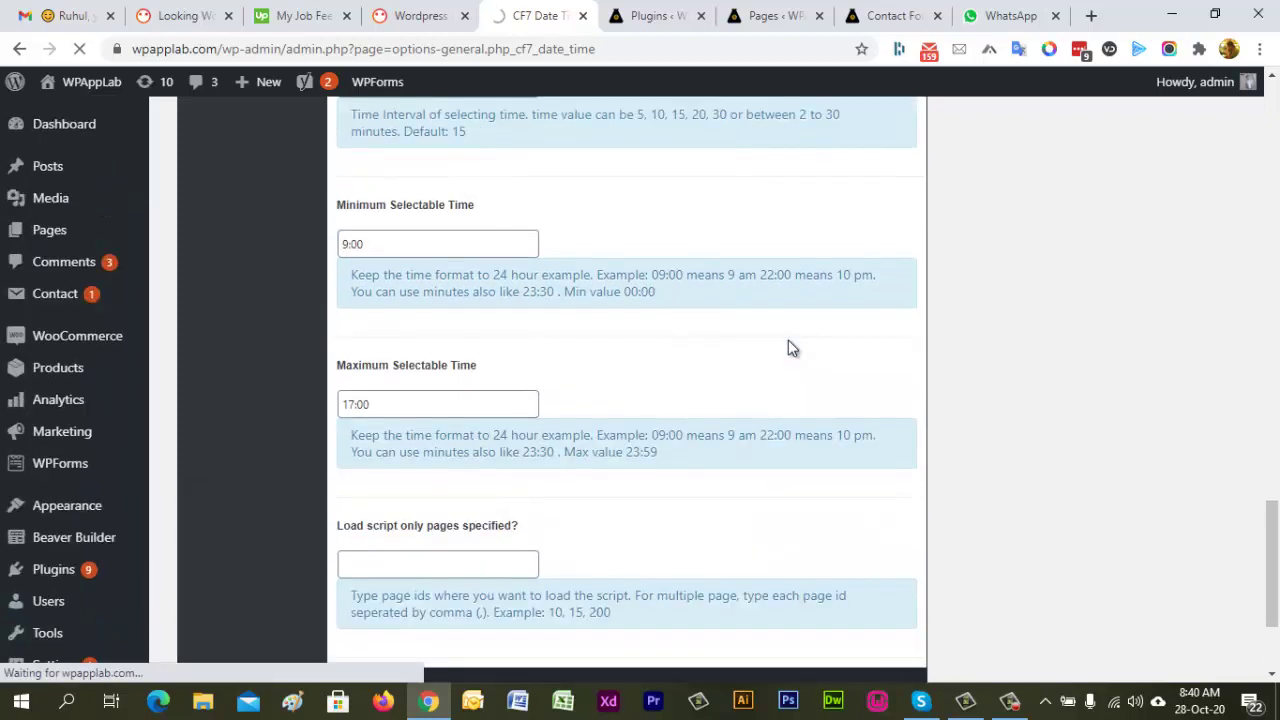
Step: Check which early morning times the contact form's Time Picker offers
left_click(900, 14)
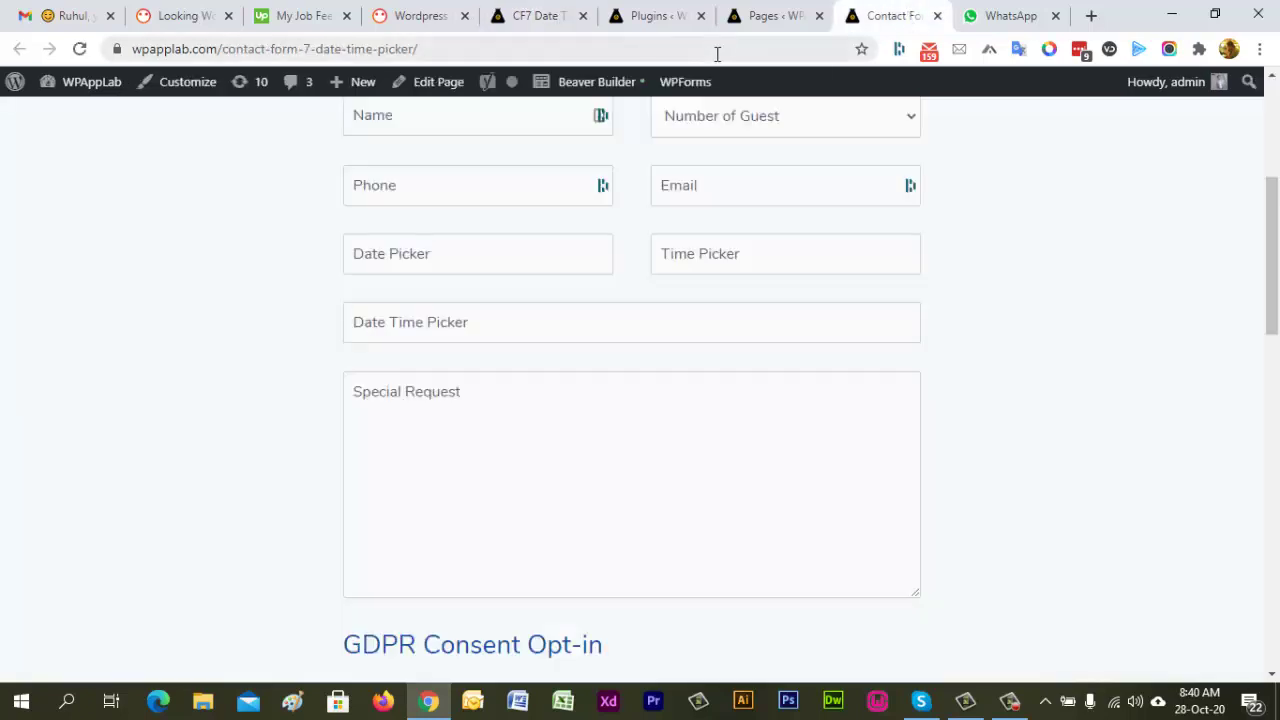
left_click(686, 254)
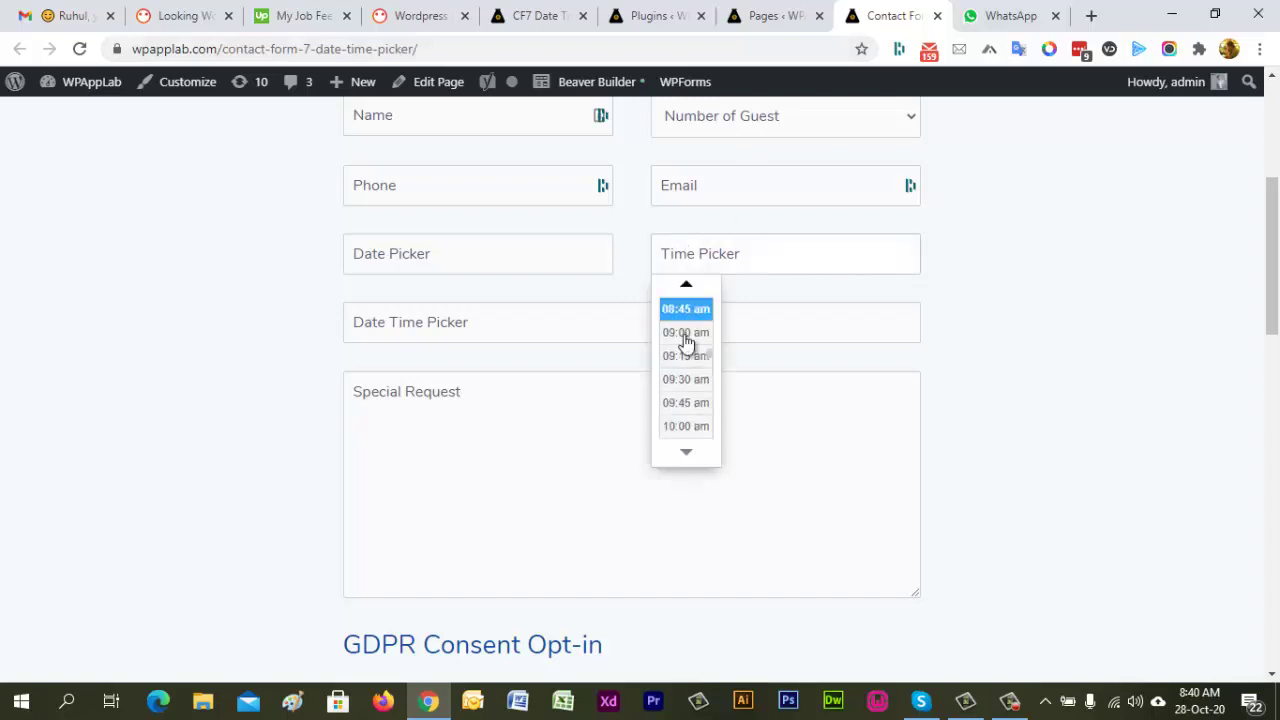
scroll(688, 365, "up", 1)
scroll(712, 340, "up", 5)
scroll(707, 312, "up", 1)
Step: Reload the contact form page and check the earliest and latest times selectable in the Time Picker
left_click(502, 49)
key("Return")
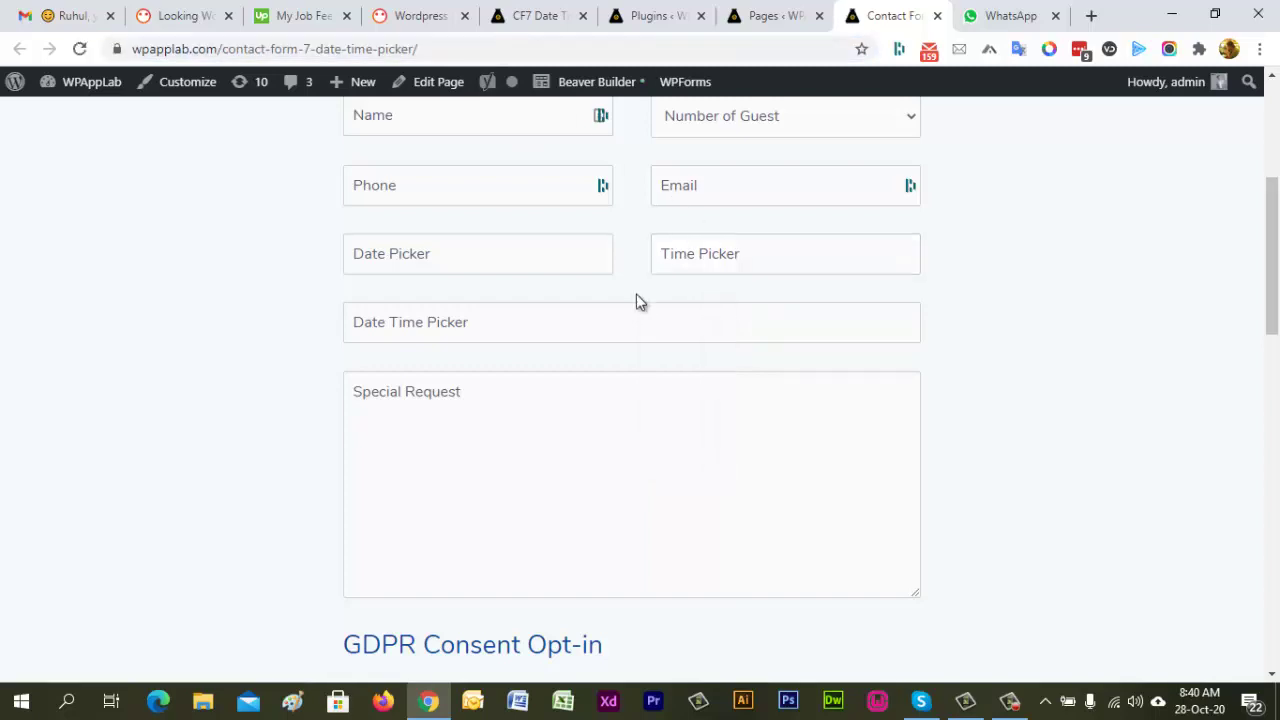
left_click(731, 257)
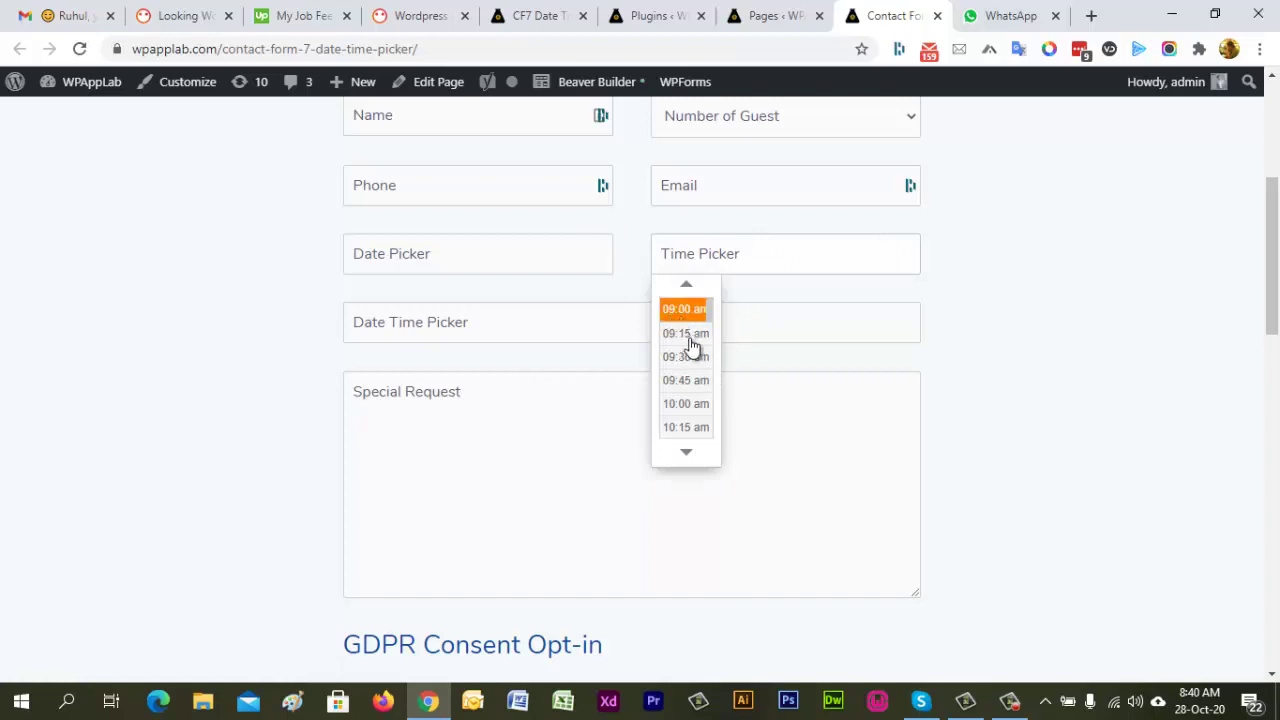
scroll(700, 355, "down", 2)
left_click_drag(711, 337, 708, 449)
scroll(690, 362, "up", 1)
scroll(697, 368, "up", 3)
scroll(700, 368, "up", 1)
left_click_drag(709, 368, 714, 271)
left_click(979, 296)
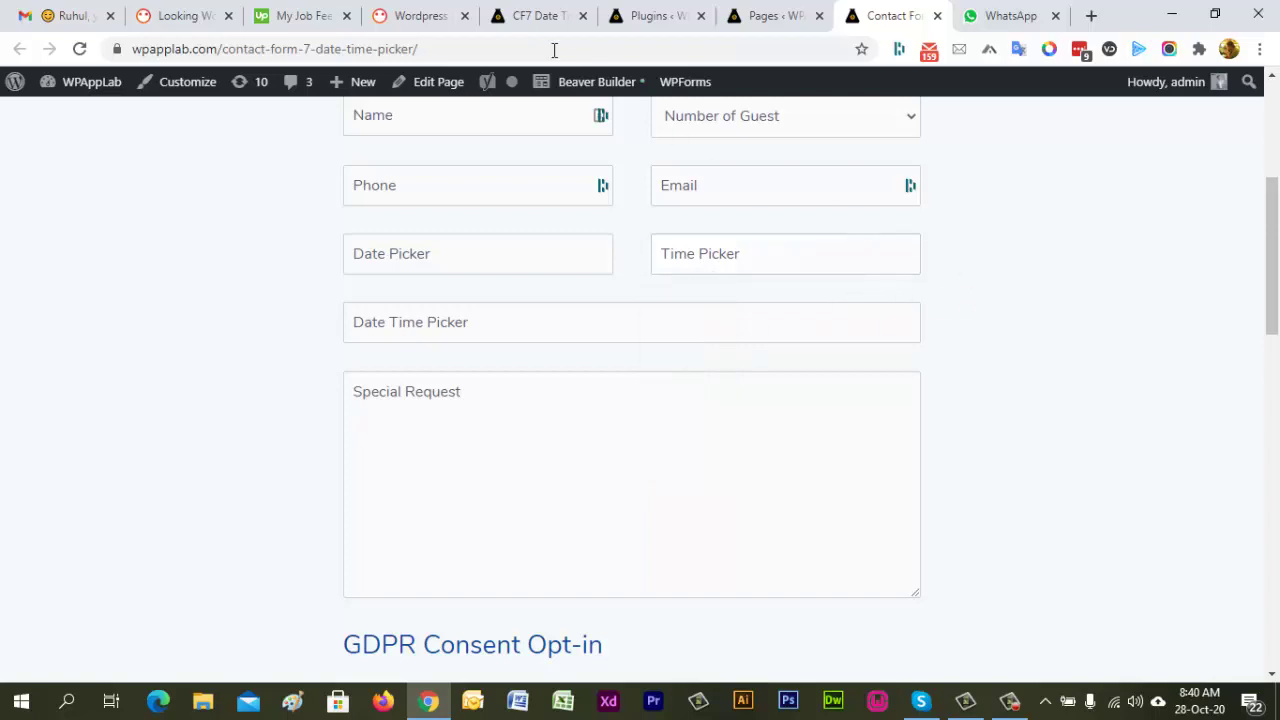
Step: Review the time options in the CF7 Date Time settings and compare them with the contact form's Time Picker
left_click(543, 17)
scroll(665, 447, "down", 15)
scroll(679, 447, "up", 4)
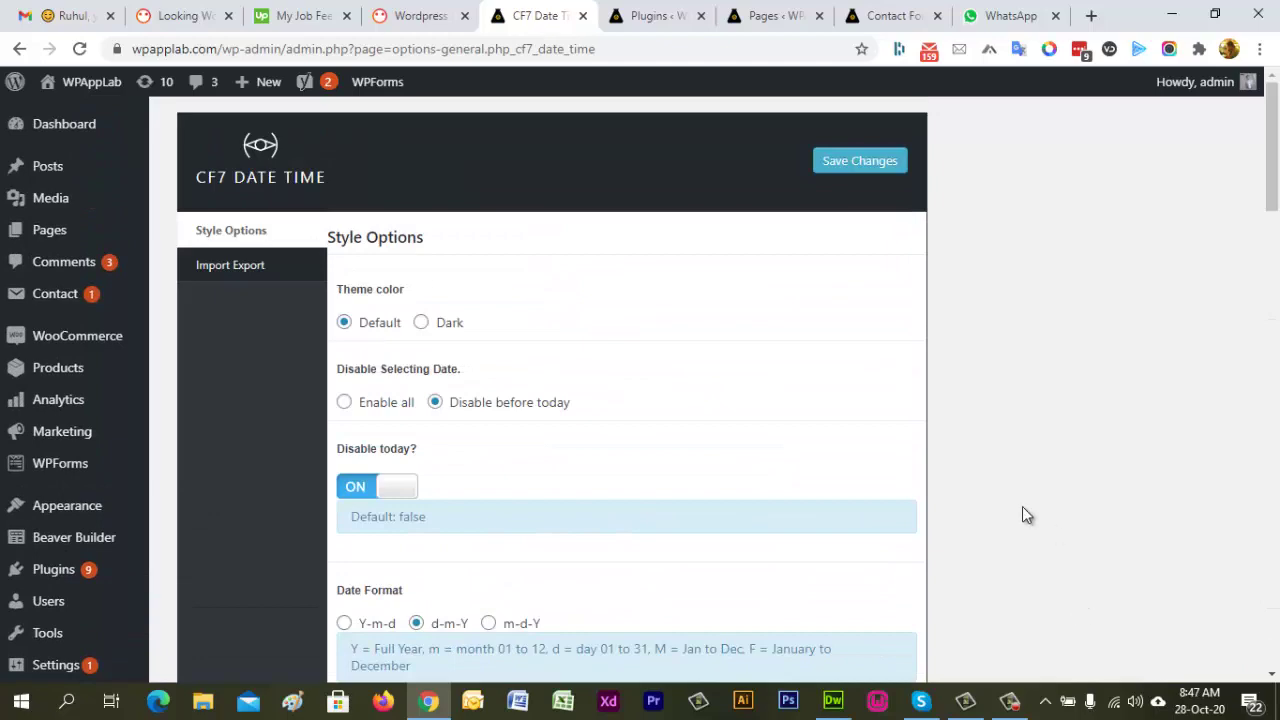
scroll(1022, 514, "down", 12)
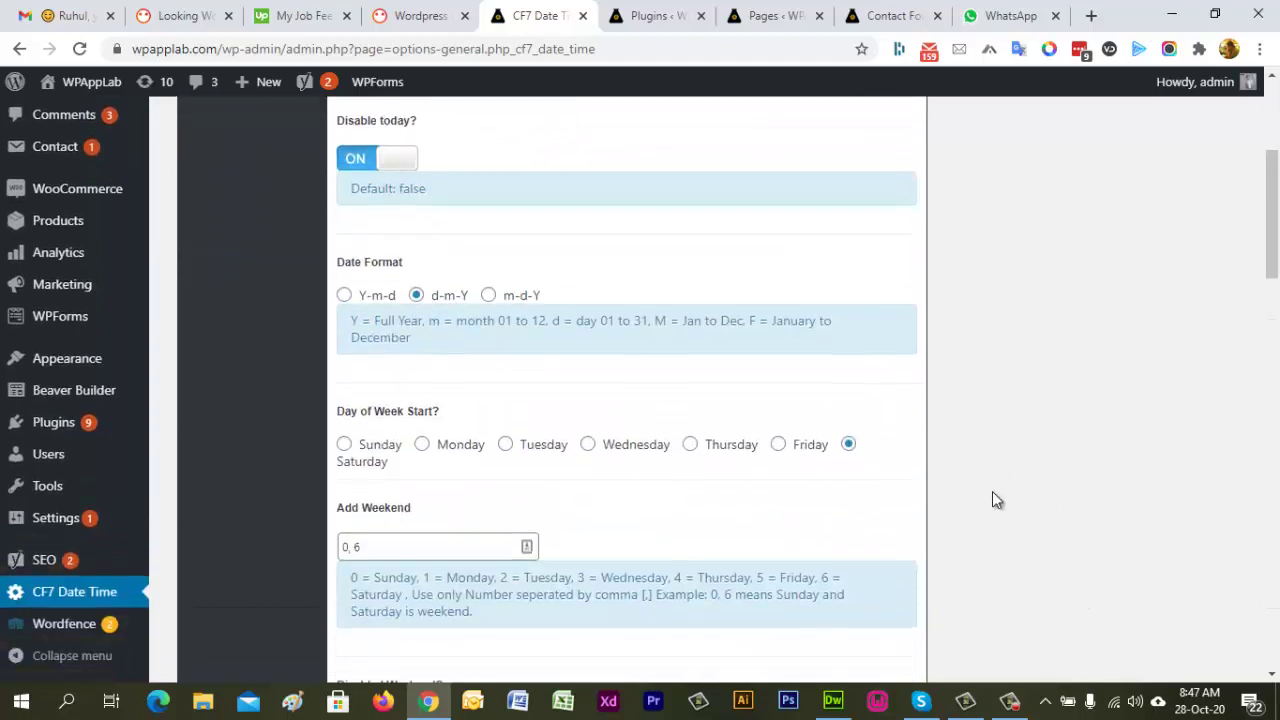
scroll(976, 535, "down", 4)
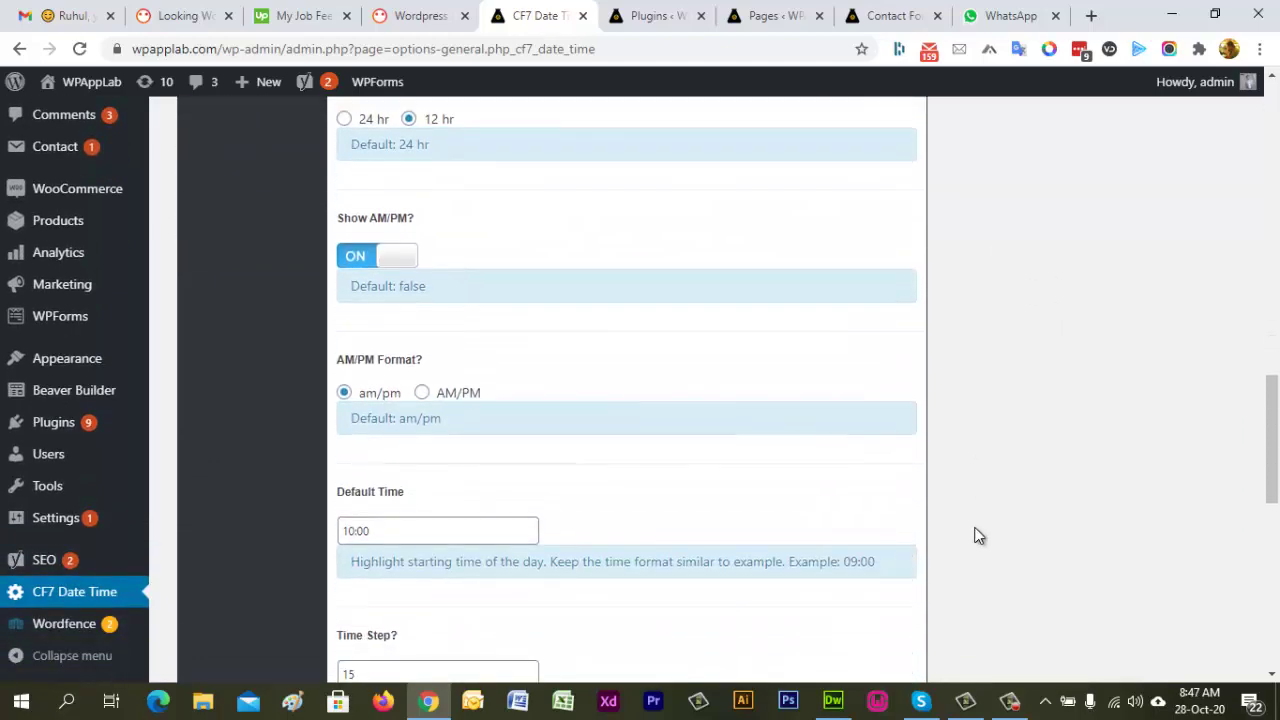
left_click(888, 29)
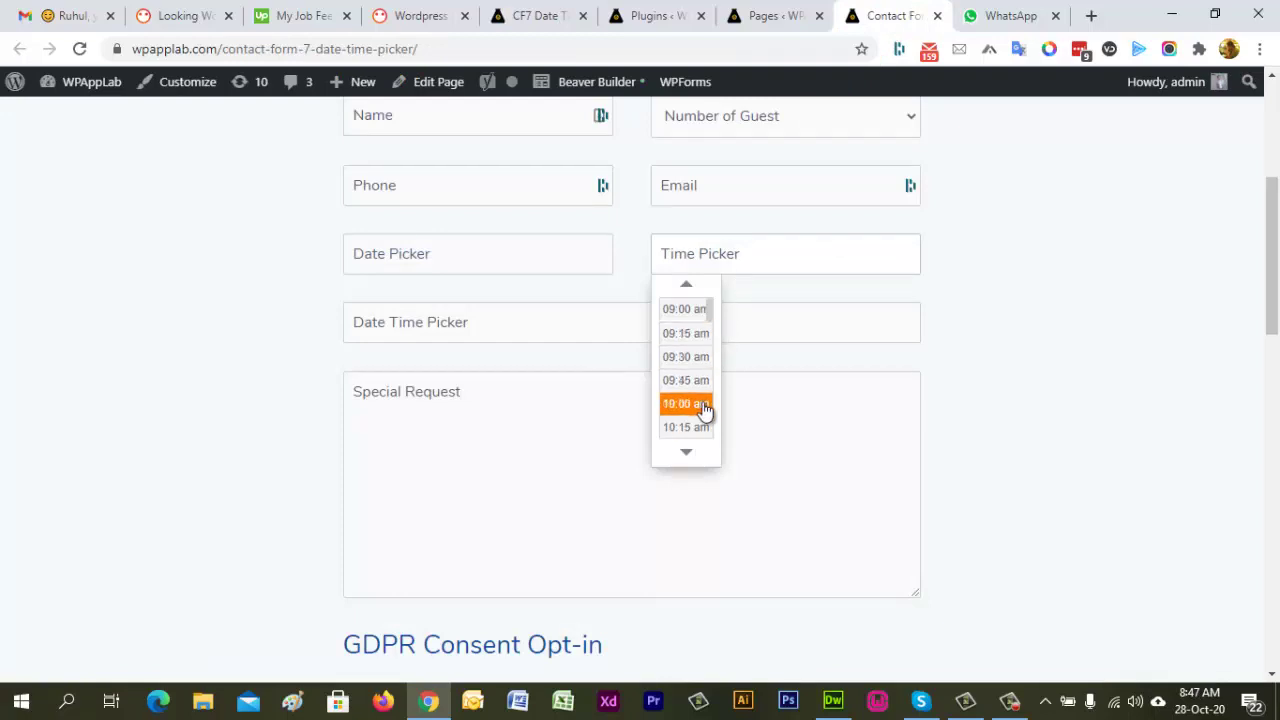
Step: Set Time Step to 10 in the CF7 Date Time settings and save the changes
left_click(532, 13)
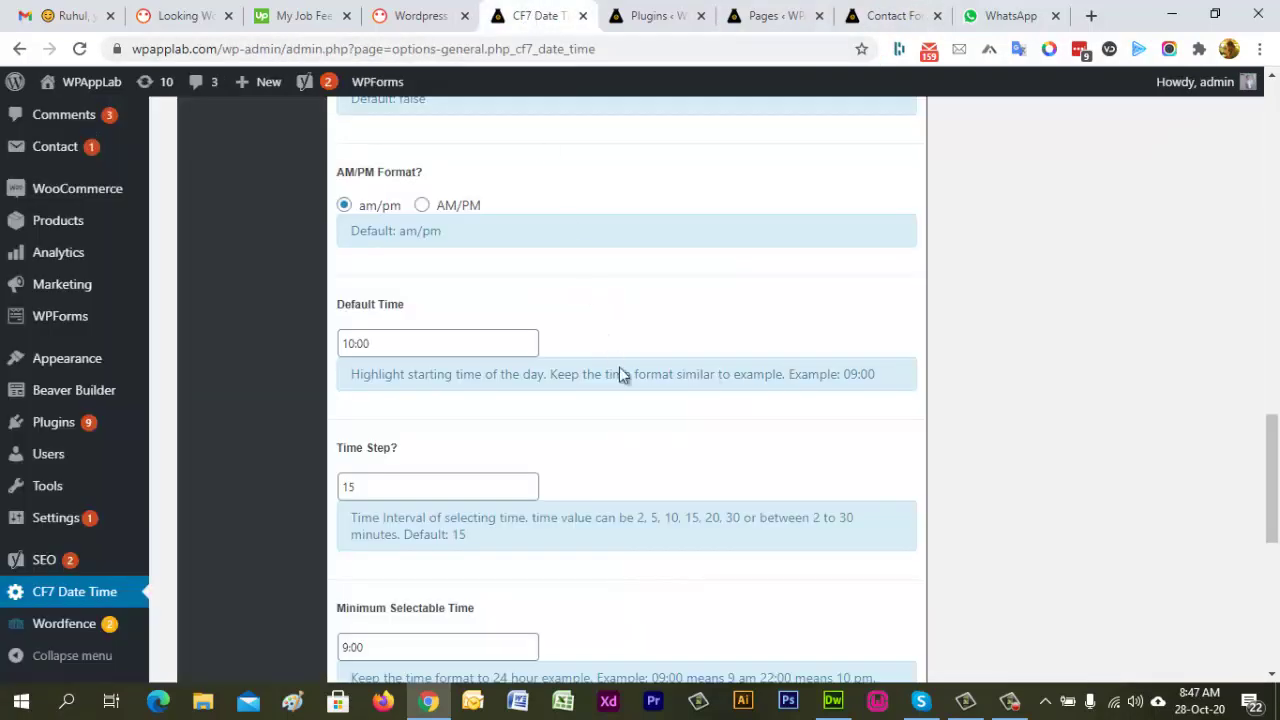
left_click_drag(360, 486, 342, 487)
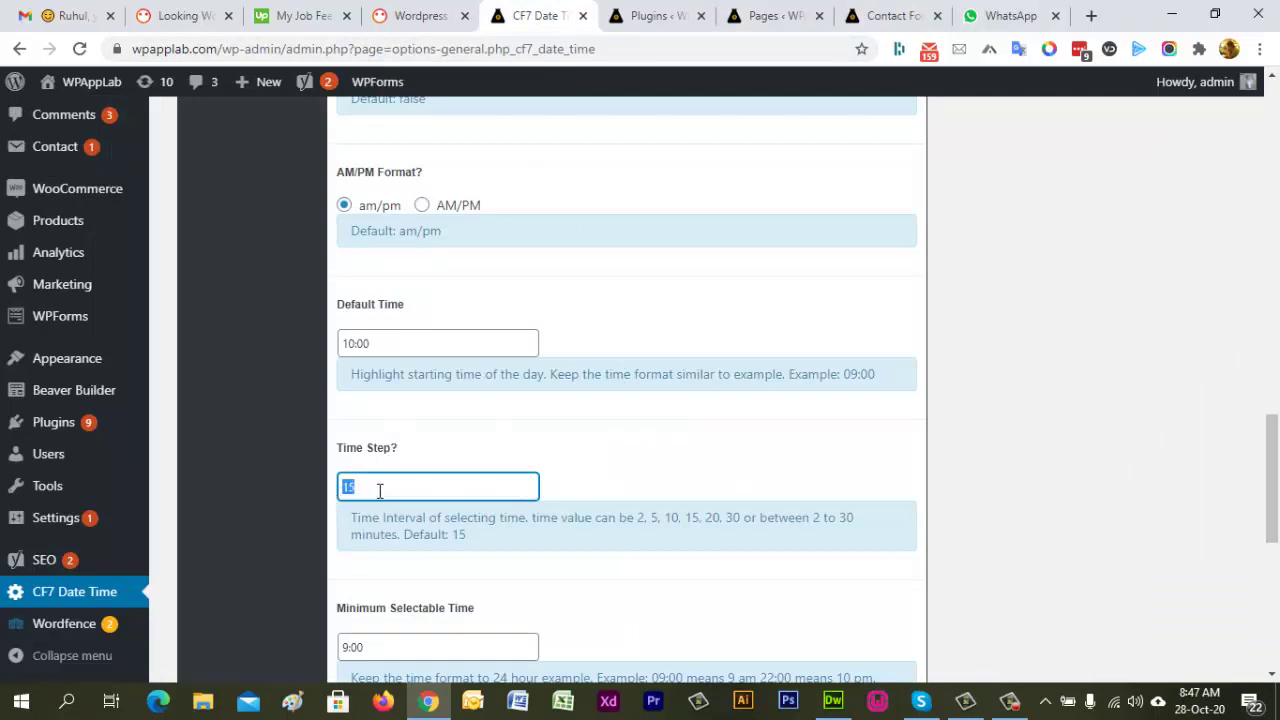
type("1")
left_click_drag(380, 343, 337, 343)
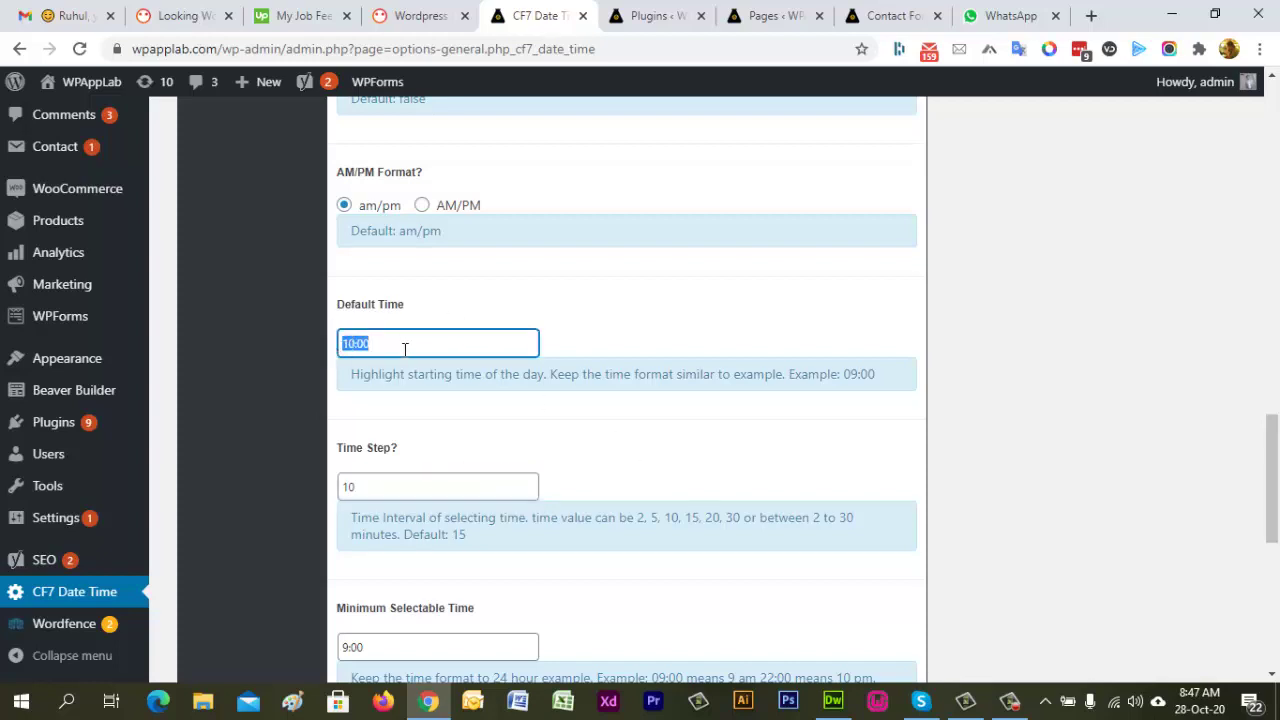
scroll(588, 425, "down", 5)
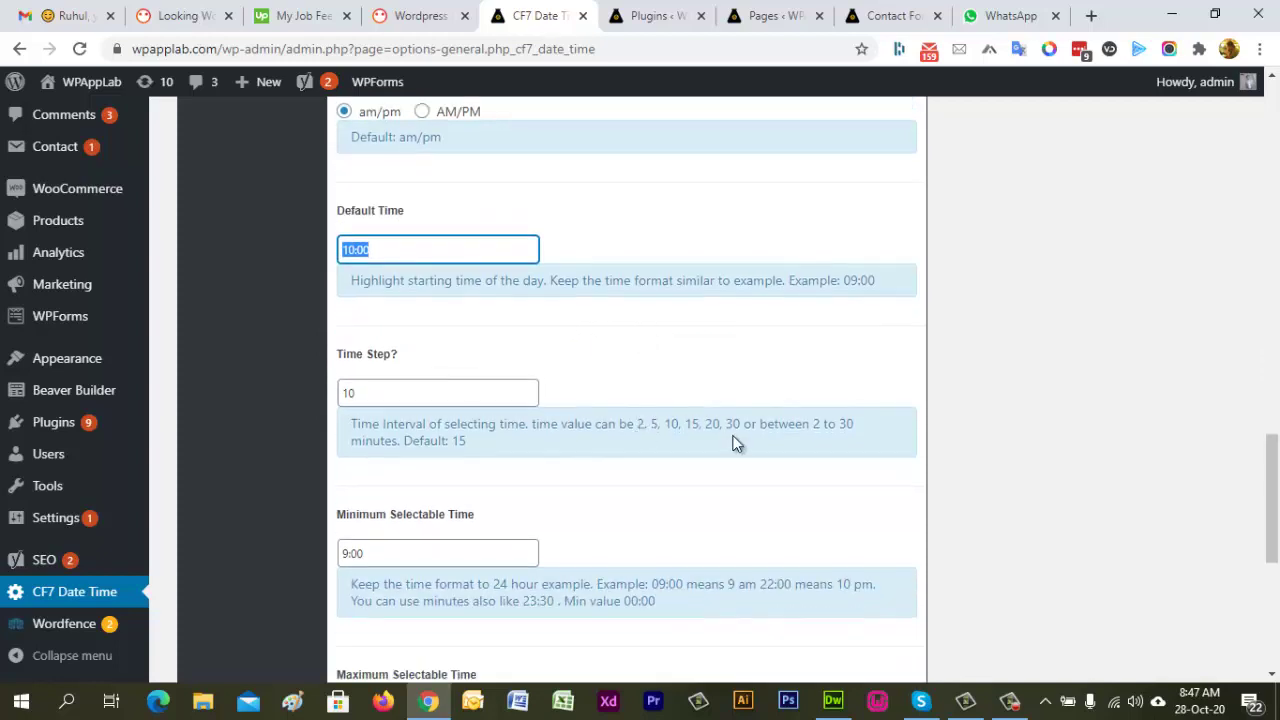
scroll(737, 435, "down", 2)
left_click(892, 536)
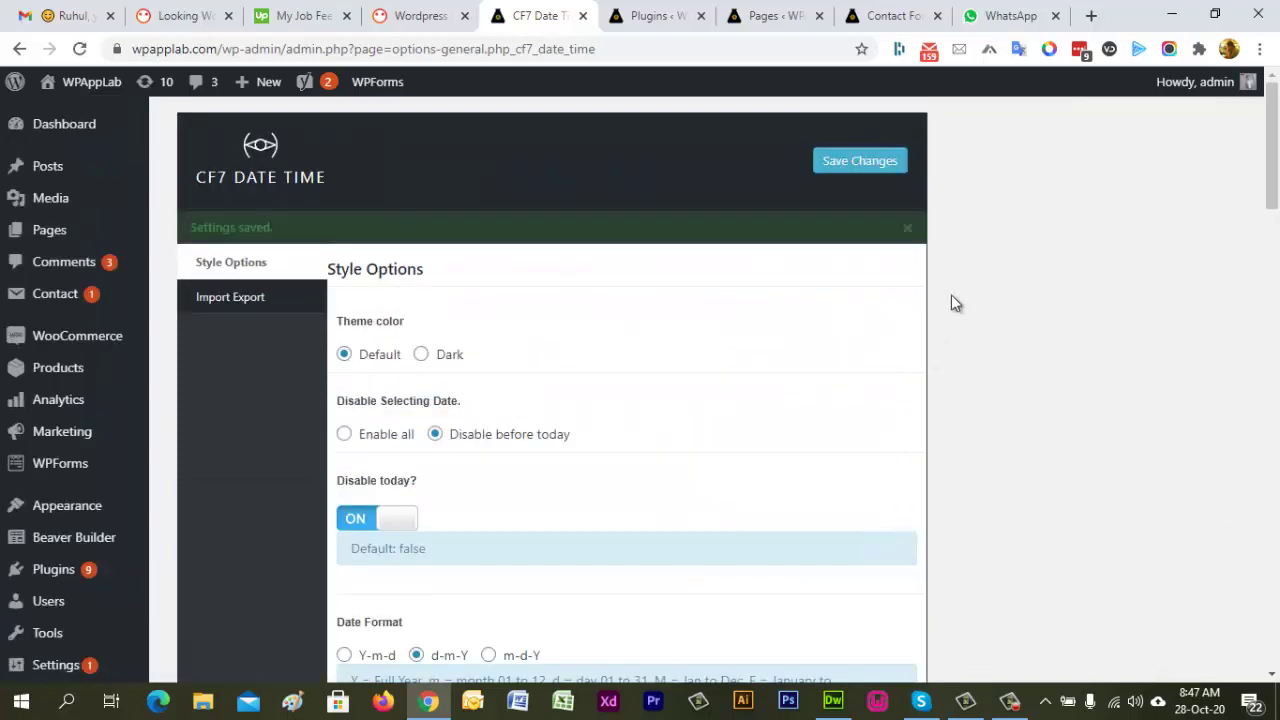
Step: Reload the contact form page and check the interval between the times in the Time Picker
left_click(890, 16)
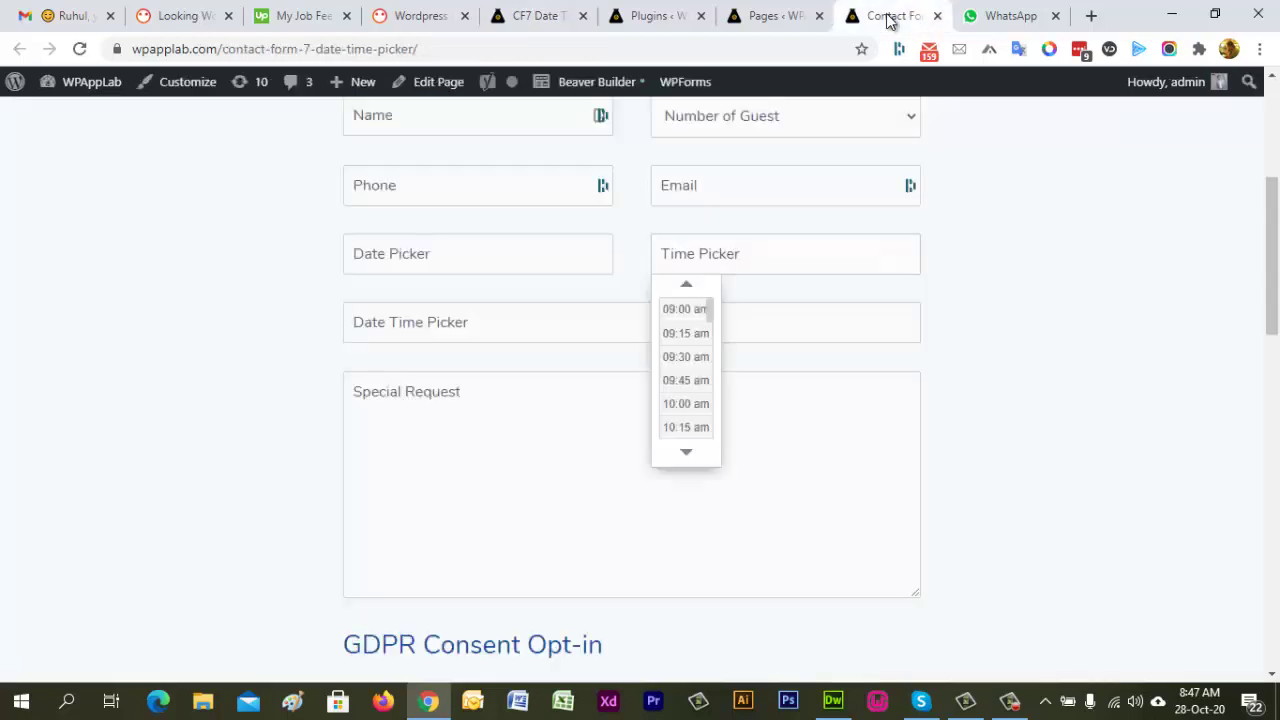
left_click(641, 48)
key("Return")
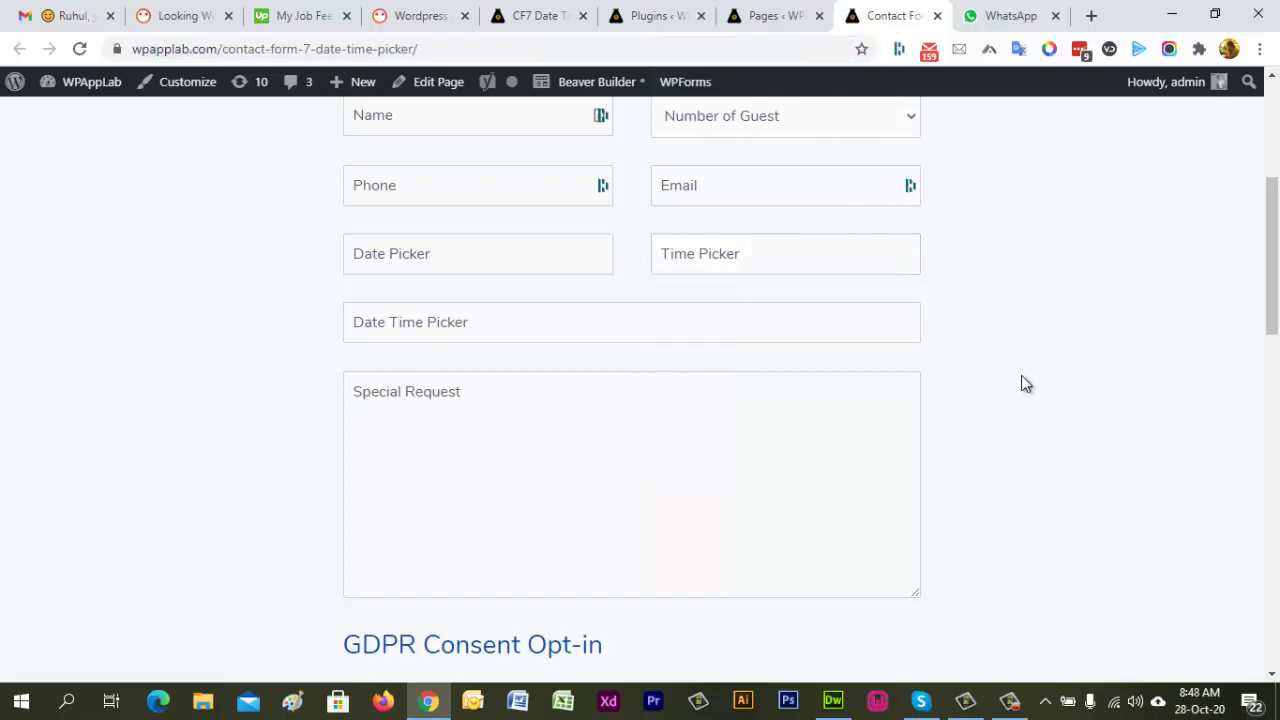
left_click(763, 262)
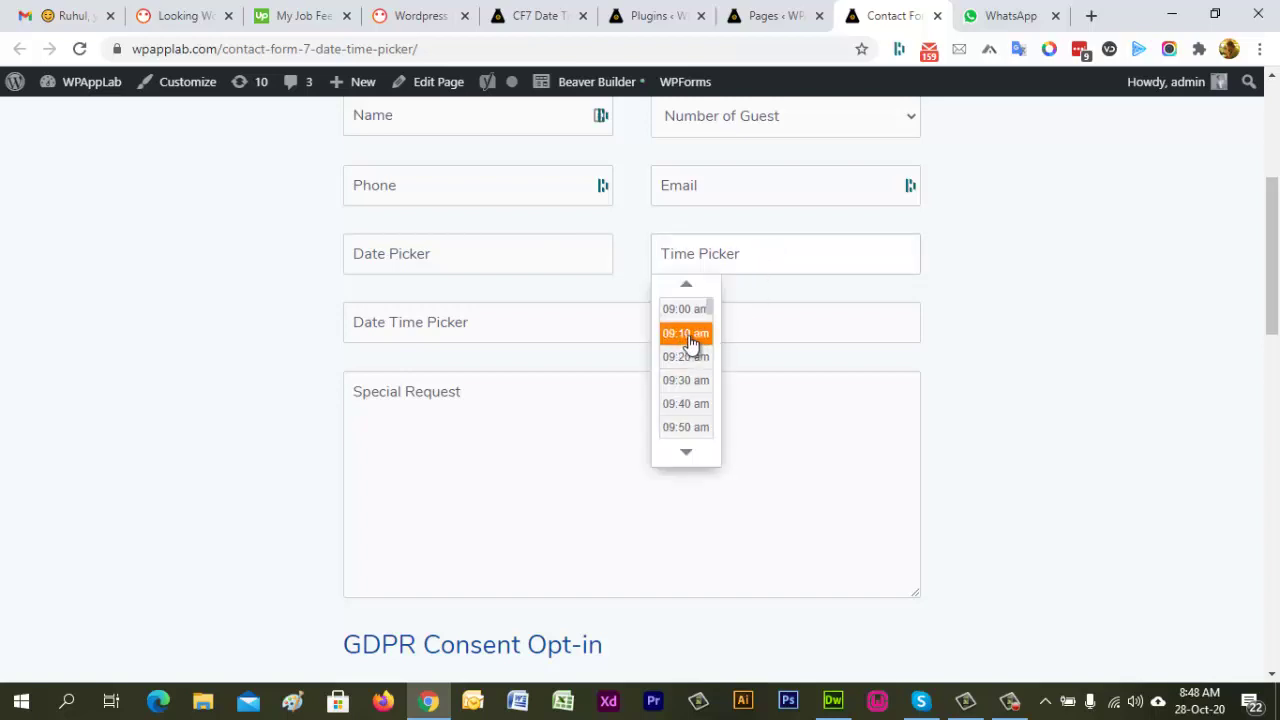
scroll(691, 403, "down", 2)
scroll(700, 400, "down", 4)
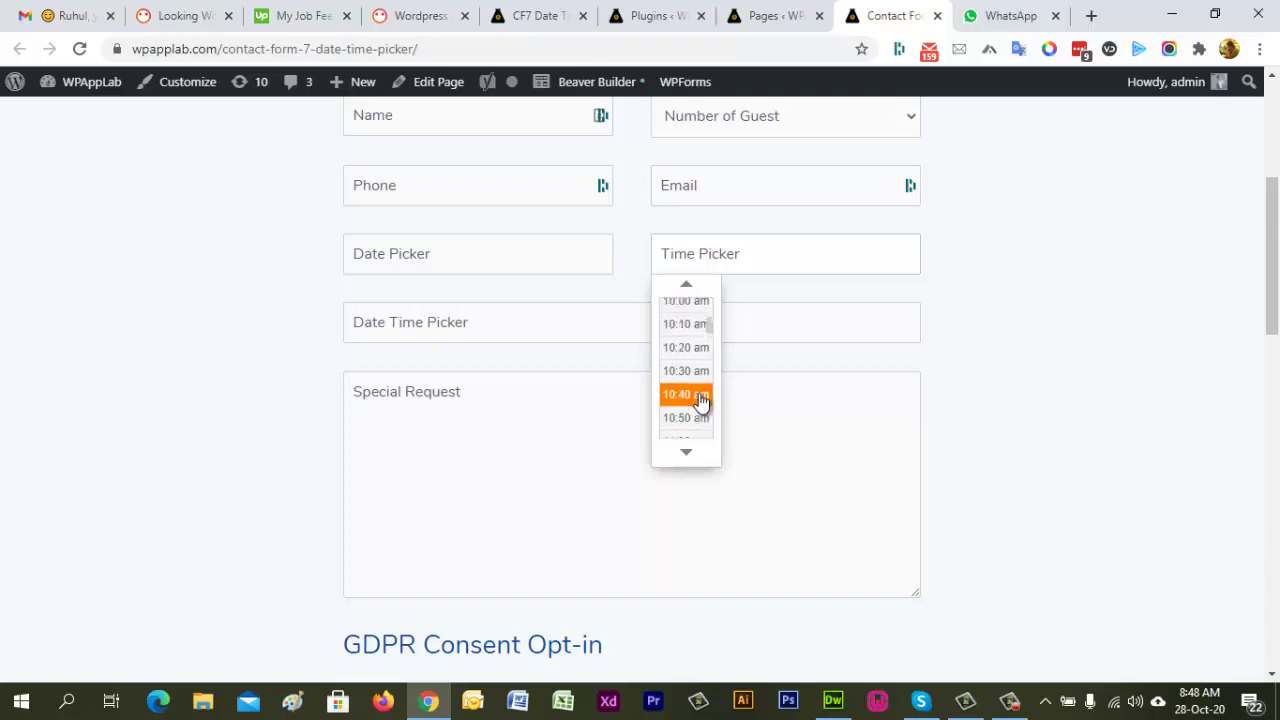
Step: Check the time intervals offered in the contact form's Time Picker and Date Time Picker
scroll(700, 405, "up", 6)
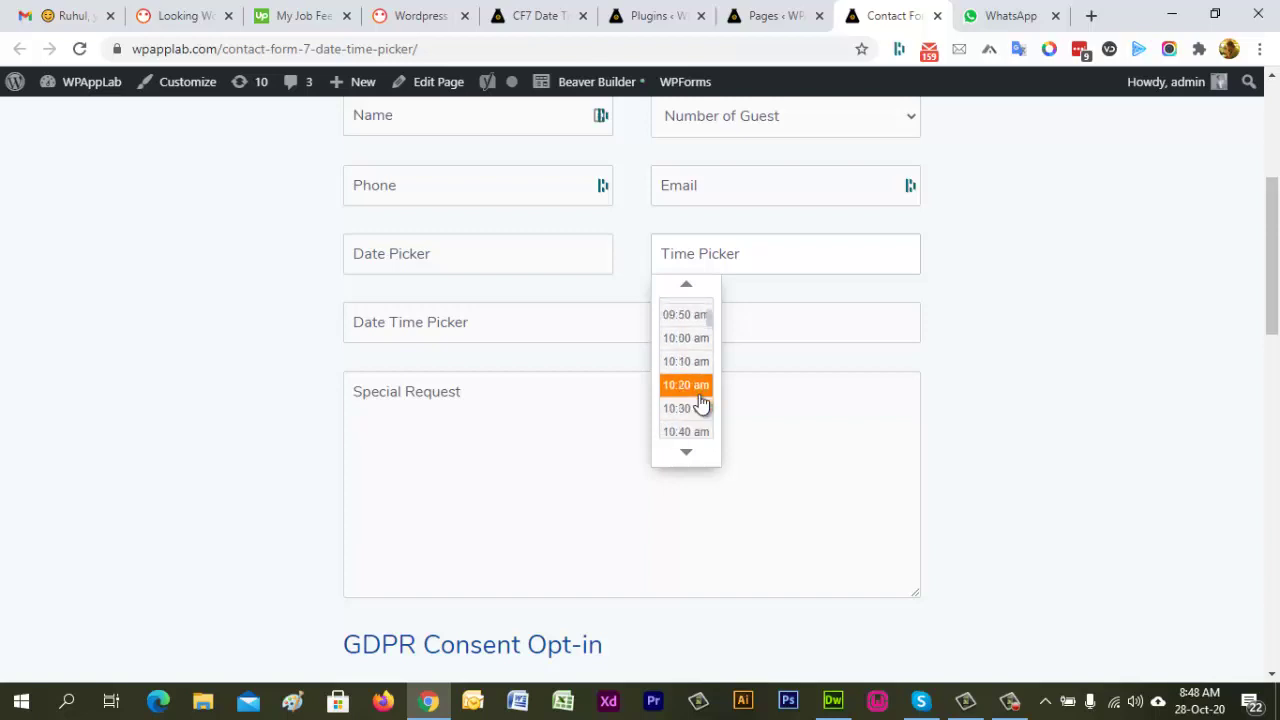
left_click(968, 288)
left_click(449, 323)
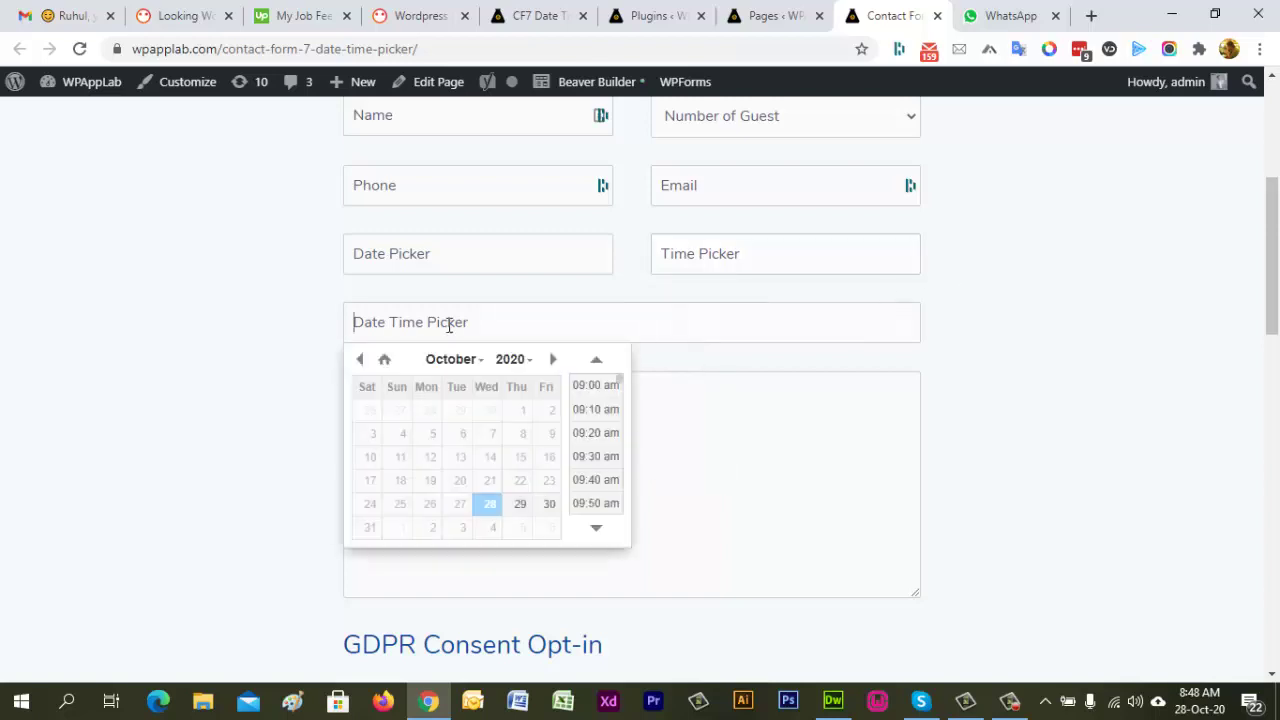
scroll(603, 450, "down", 1)
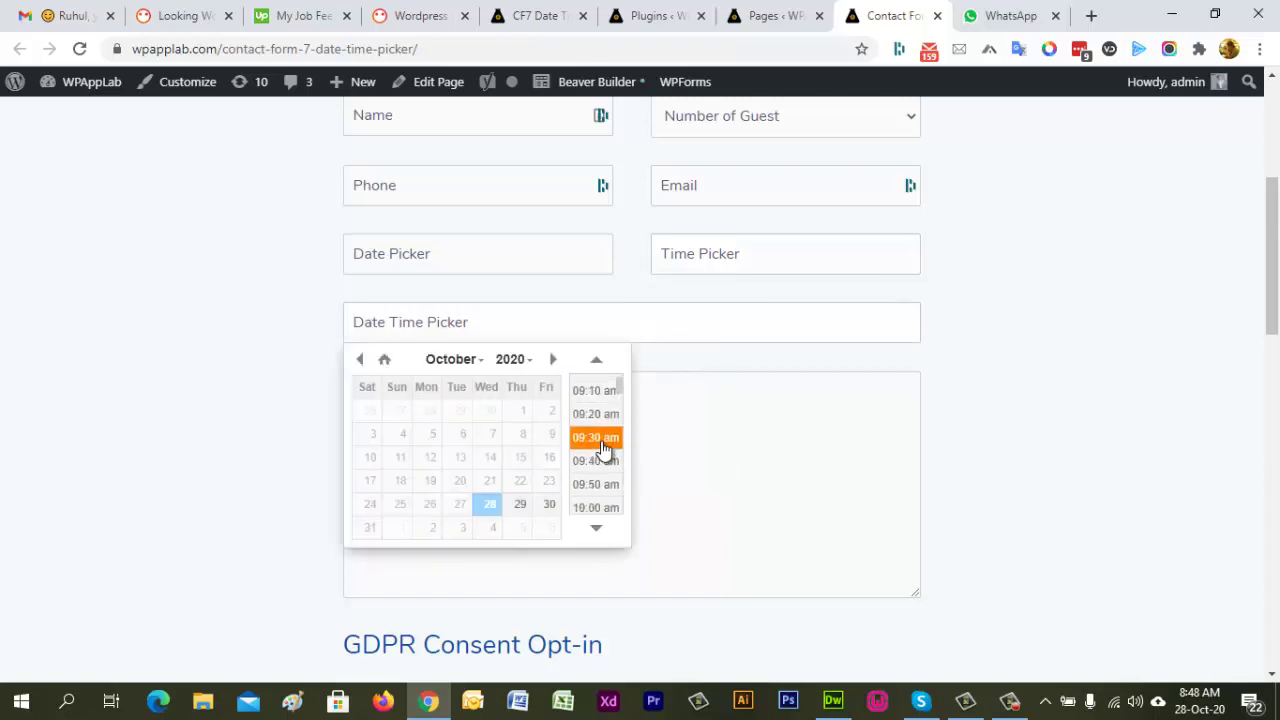
left_click(990, 364)
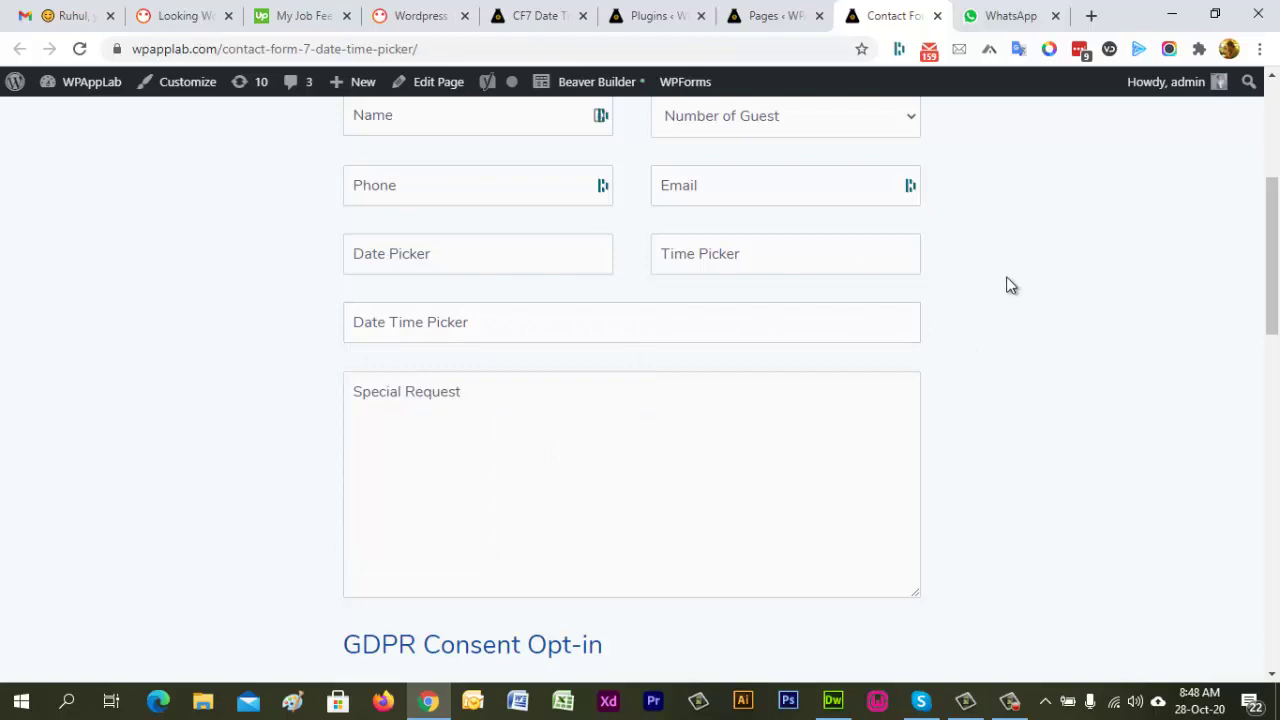
Step: Locate the "Load script only pages specified?" option in the CF7 Date Time settings and review its page ID instructions
left_click(537, 25)
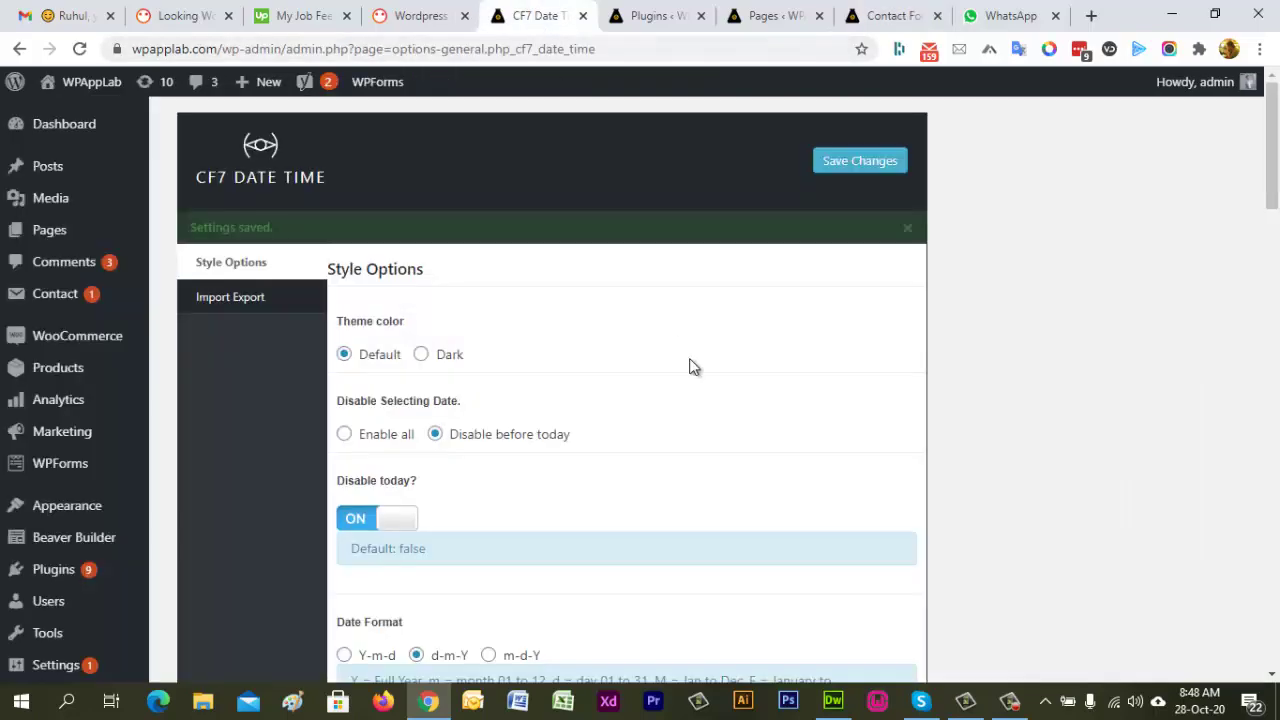
scroll(729, 406, "down", 15)
scroll(729, 406, "down", 4)
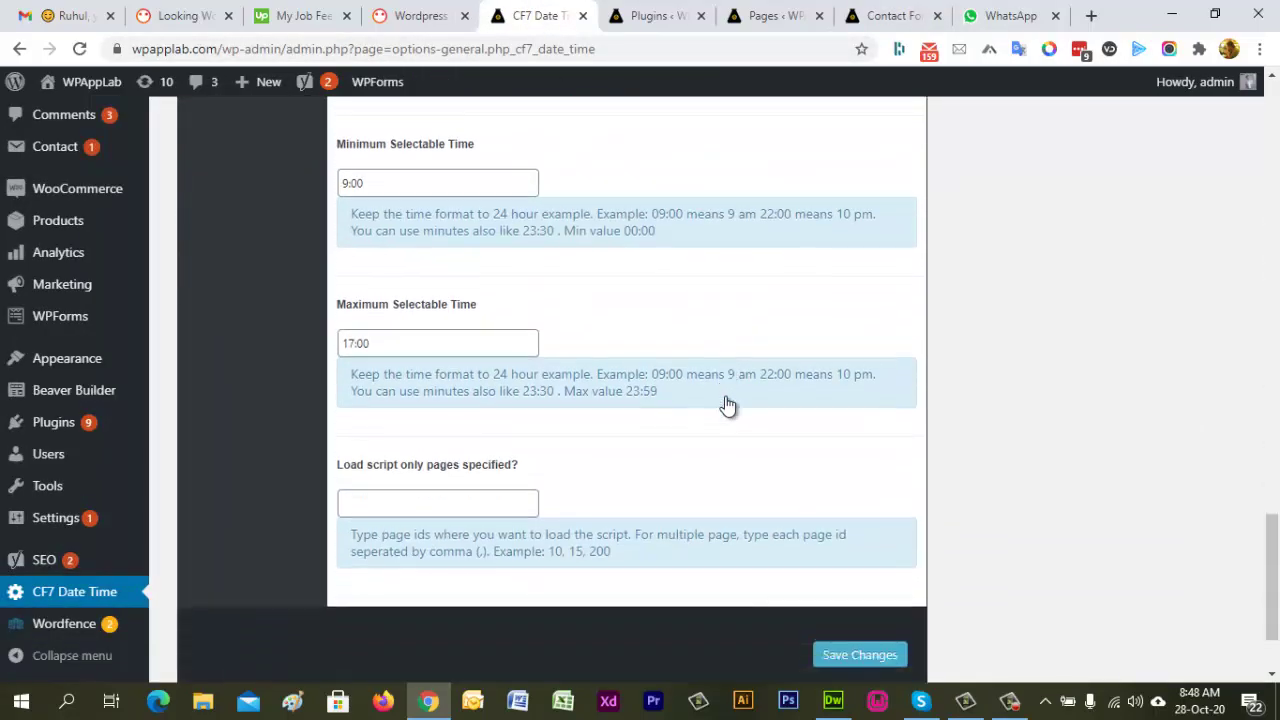
left_click(404, 368)
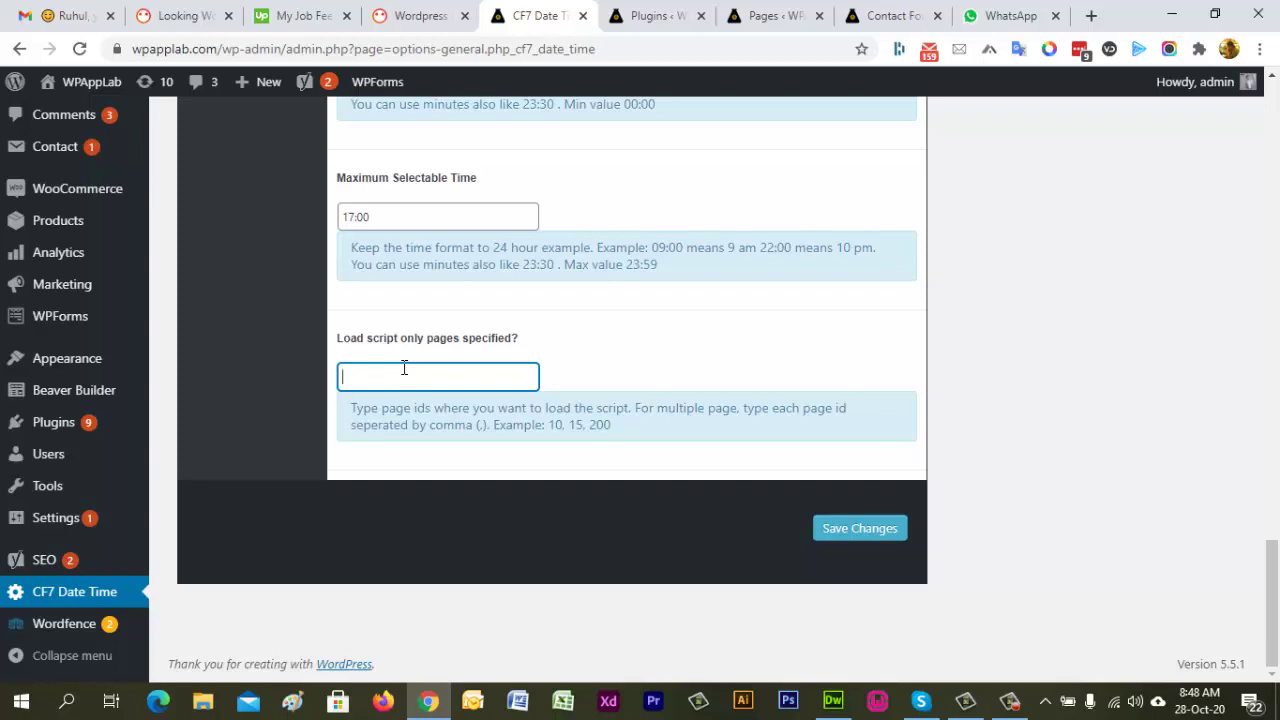
Step: Open the contact form page's editor in a new tab and copy the page ID 2300 from its URL
left_click(886, 15)
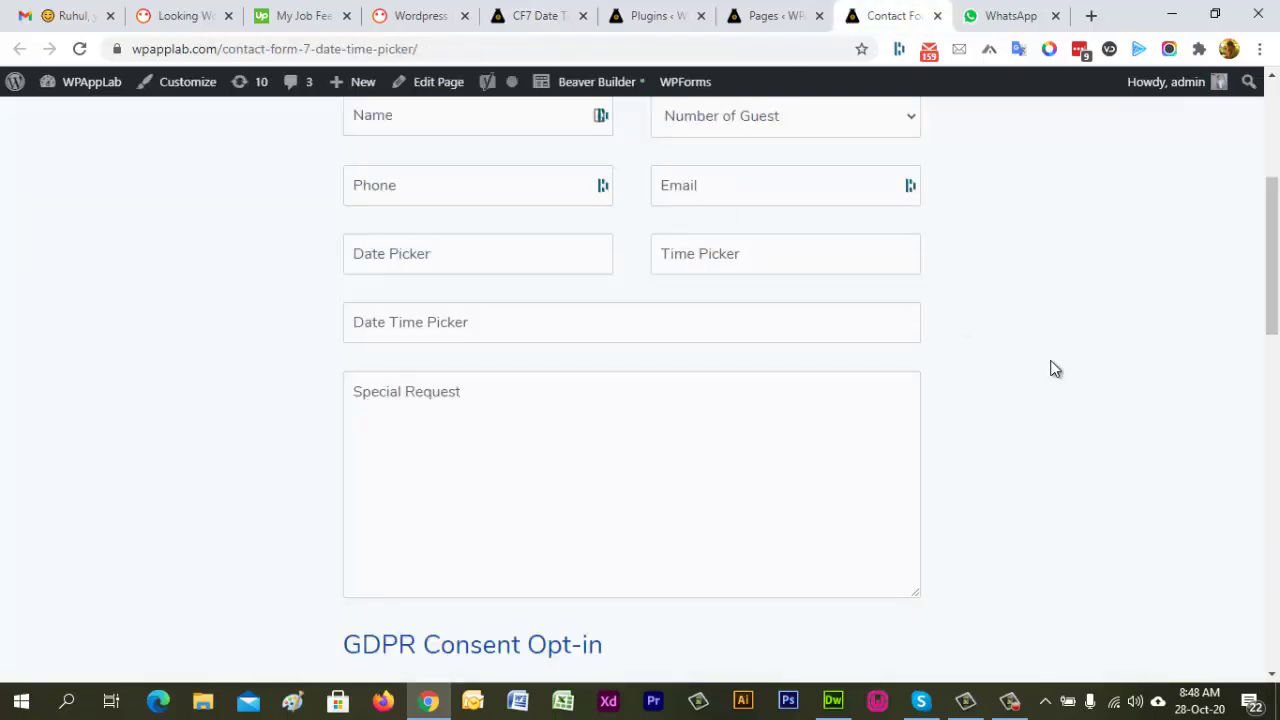
right_click(456, 84)
left_click(493, 97)
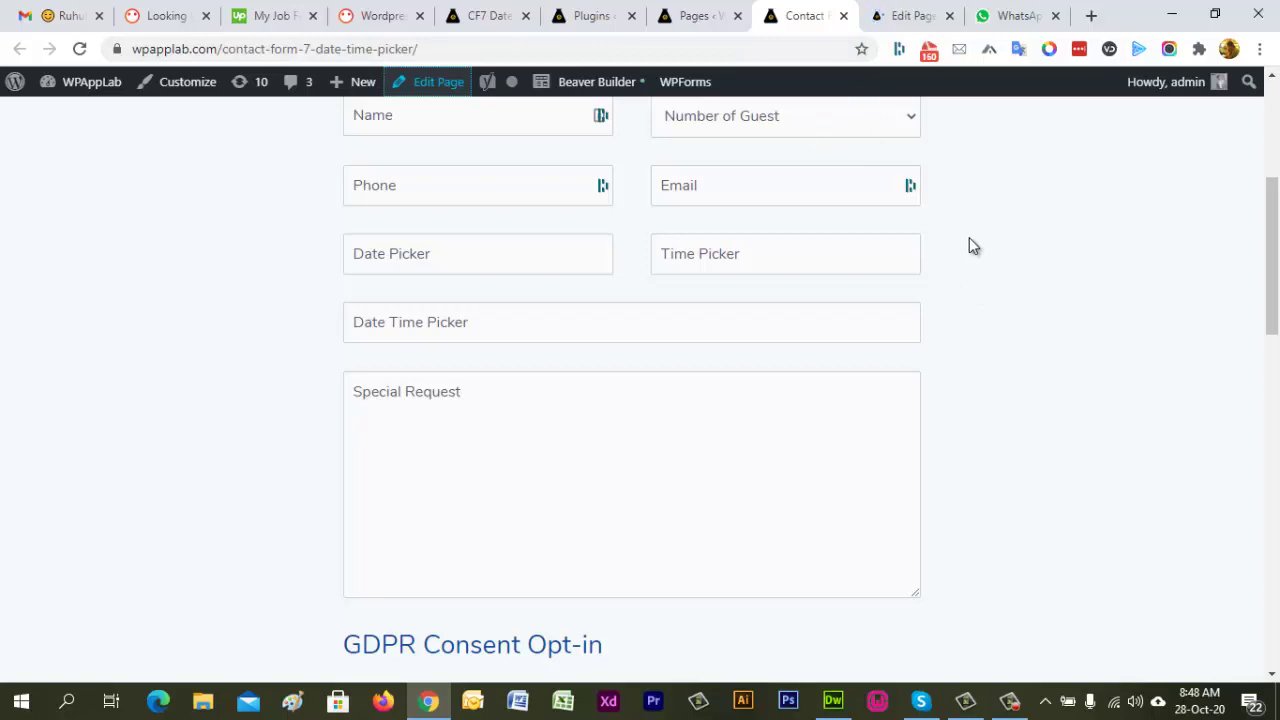
left_click(907, 16)
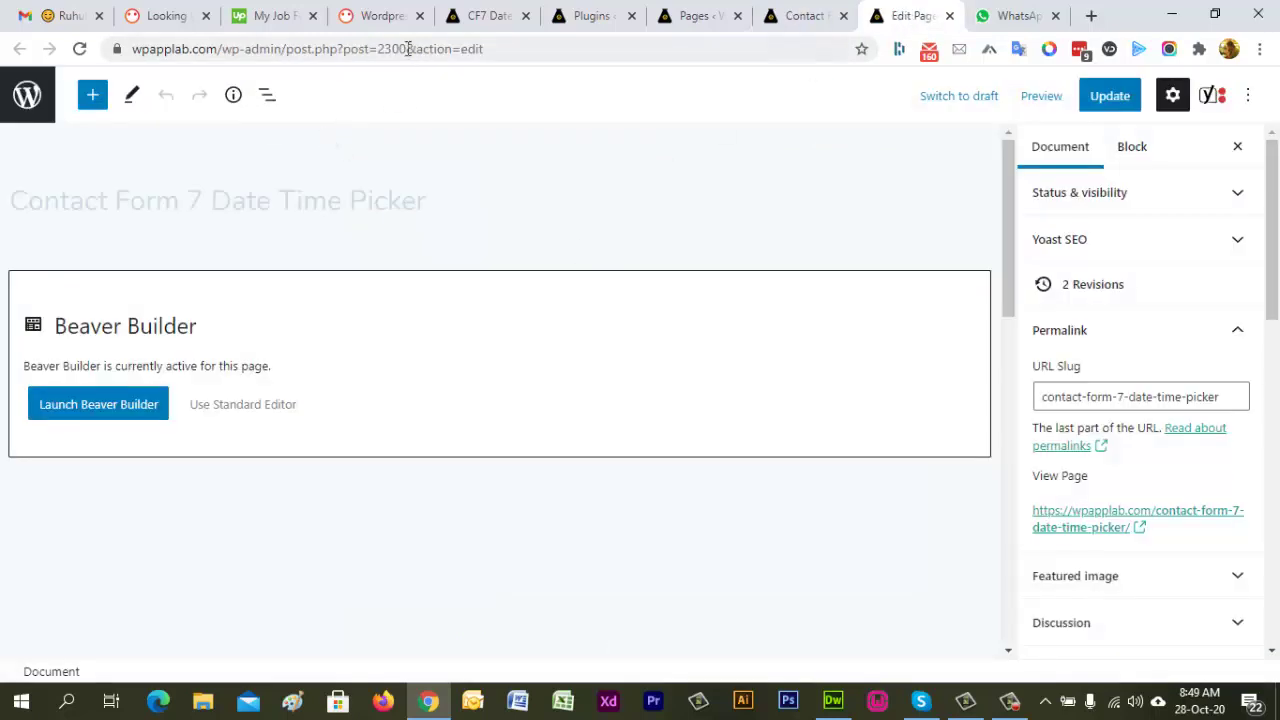
left_click_drag(407, 48, 449, 58)
key("ctrl+c")
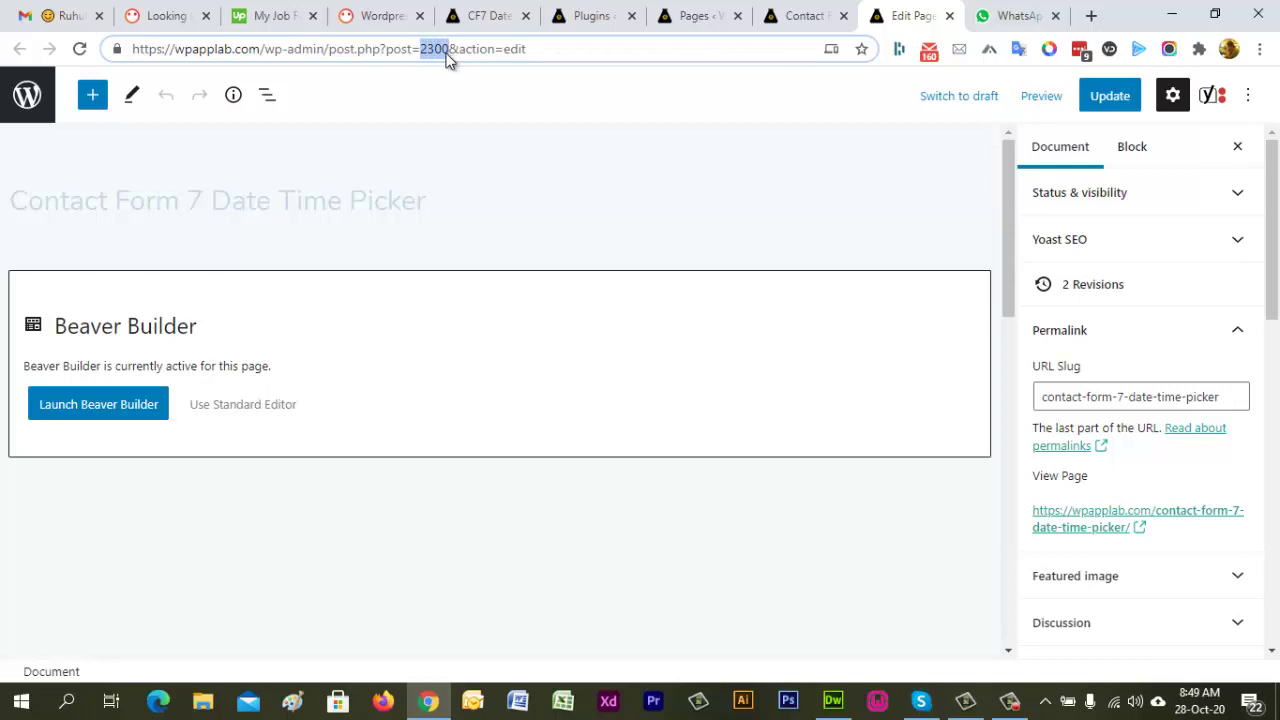
Step: Paste the copied page ID into "Load script only pages specified?", remove its last three characters, and save the CF7 Date Time settings
left_click(476, 14)
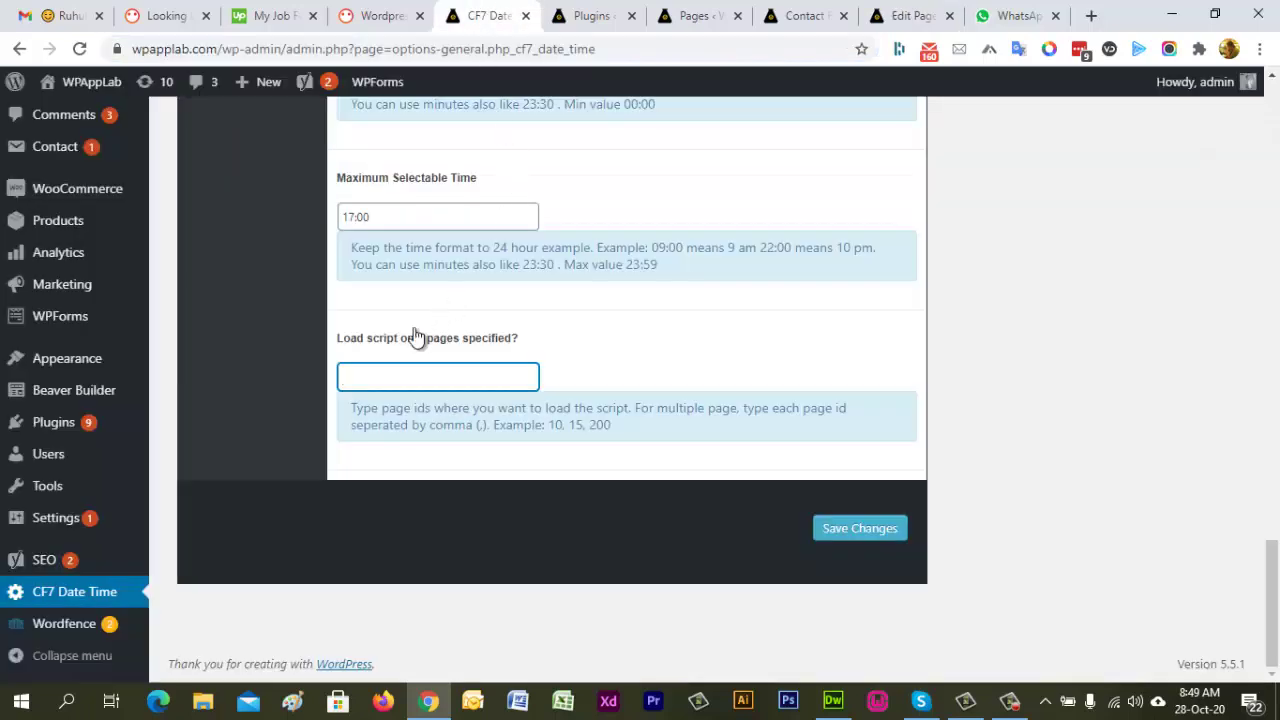
left_click_drag(402, 338, 383, 375)
left_click(383, 375)
key("ctrl+v")
key("BackSpace")
key("BackSpace")
key("BackSpace")
left_click(862, 530)
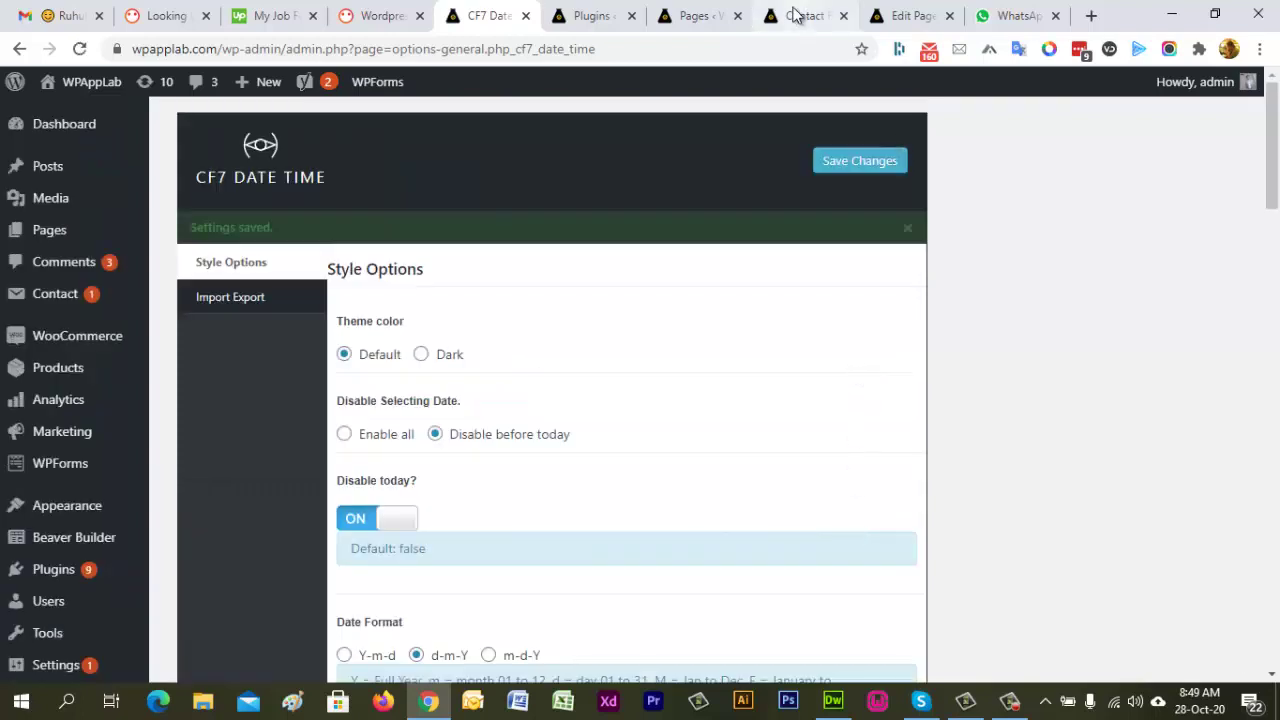
Step: Return to the contact form page to check the effect of the page-specific script setting
left_click(800, 15)
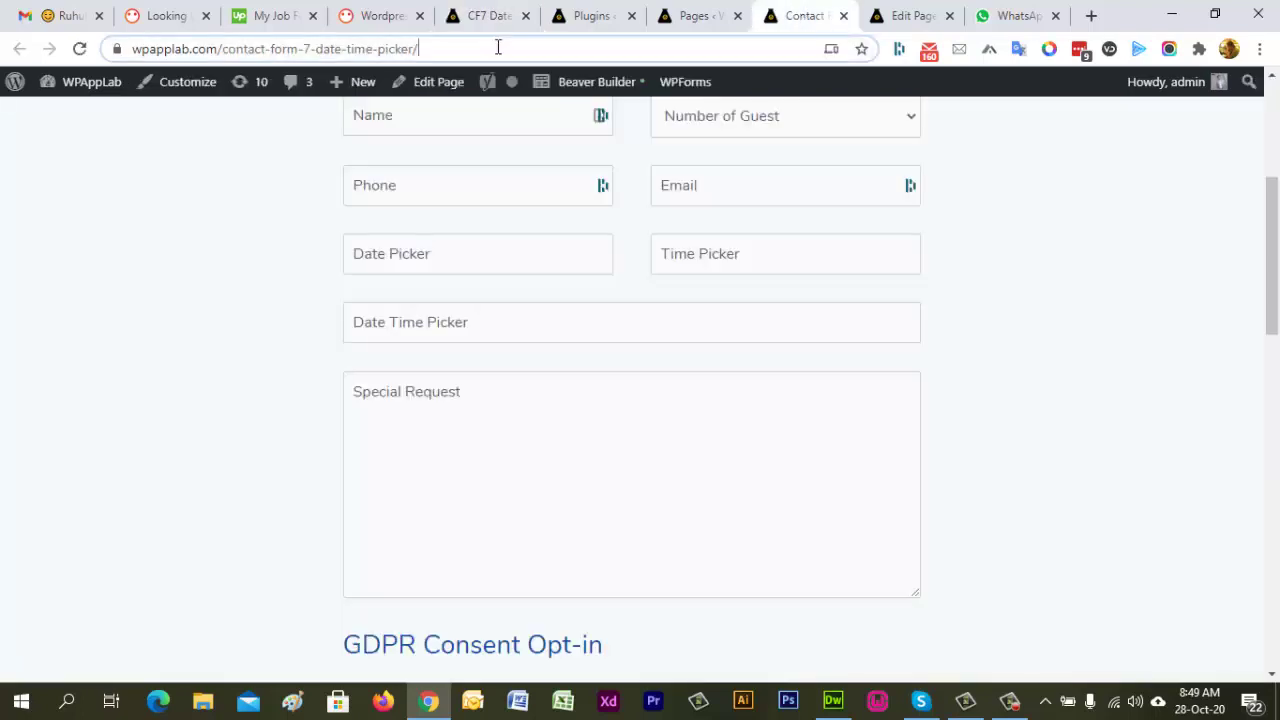